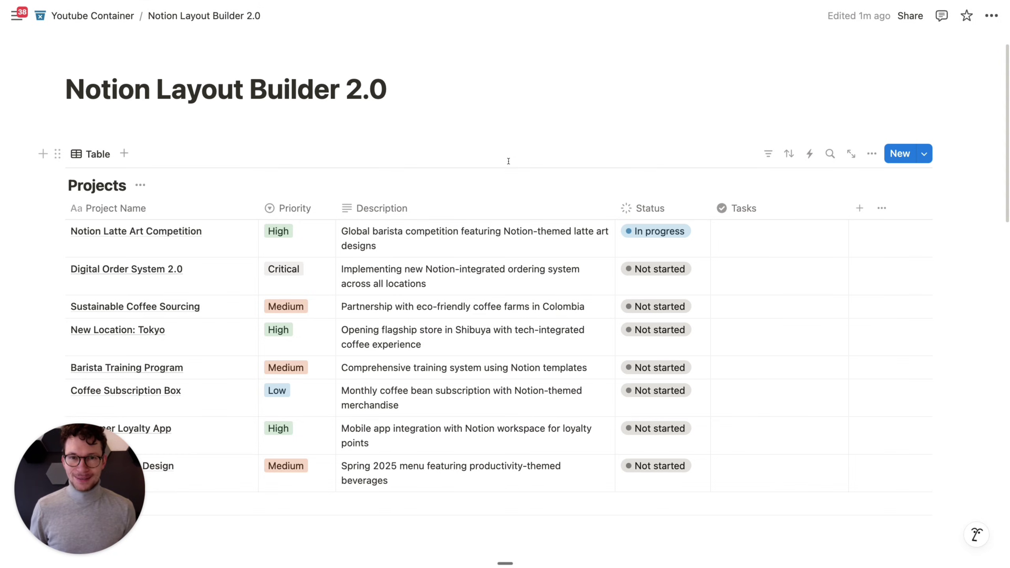
# Scroll down to the Projects table and open Notion Latte Art Competition in side peek.
pyautogui.scroll(-1, 558, 114)
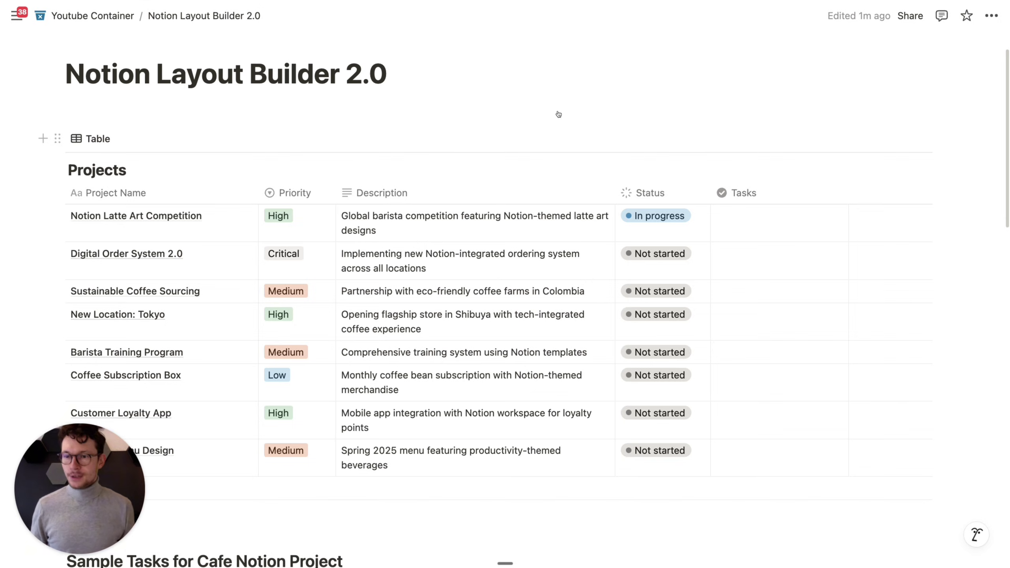
pyautogui.scroll(-4, 527, 149)
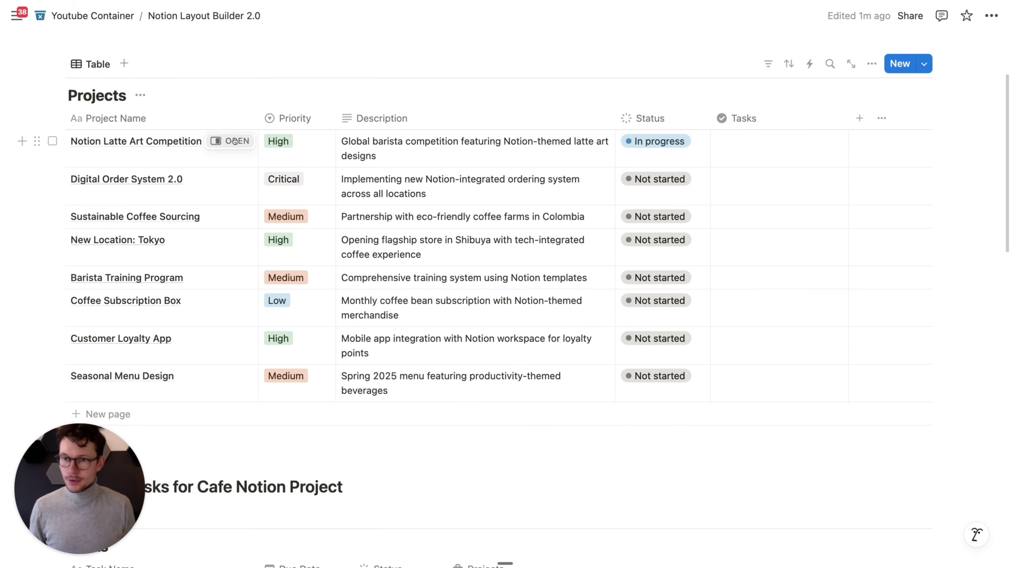
pyautogui.click(231, 141)
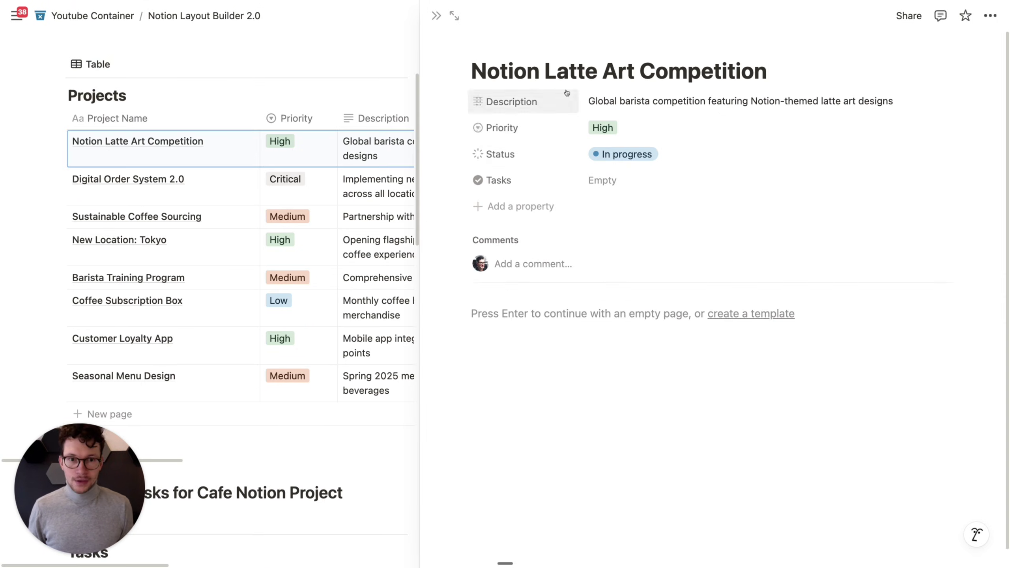
pyautogui.moveTo(646, 43)
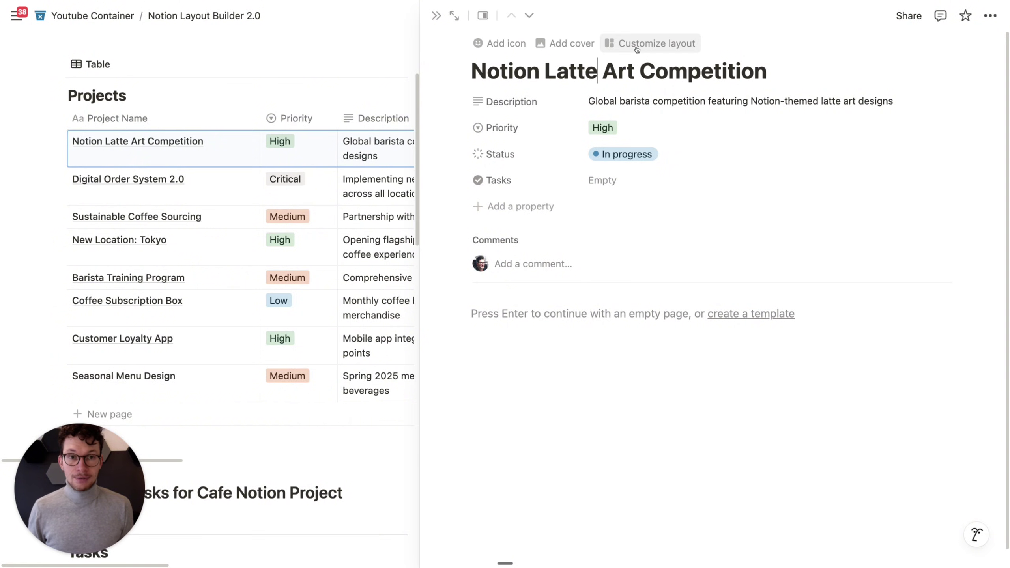
# Try a layout with properties moved to the side panel and Priority and Tasks pinned, then cancel it.
pyautogui.click(637, 49)
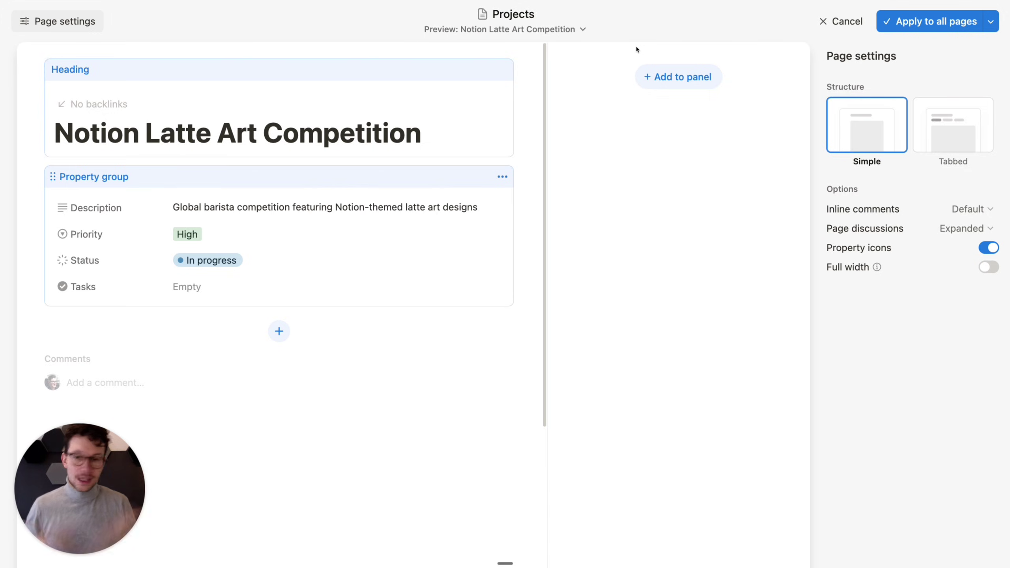
pyautogui.click(501, 177)
pyautogui.click(477, 199)
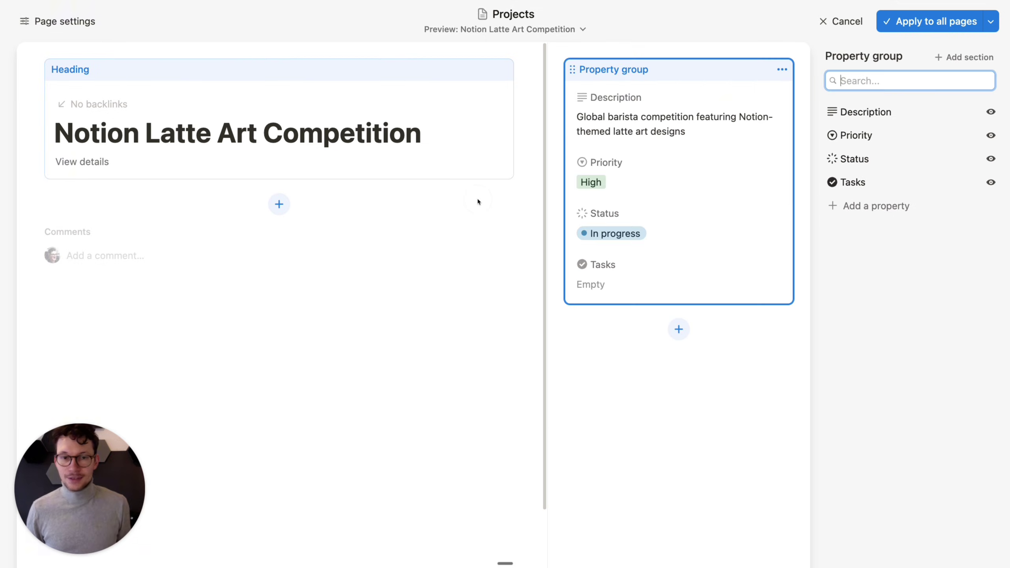
pyautogui.click(505, 172)
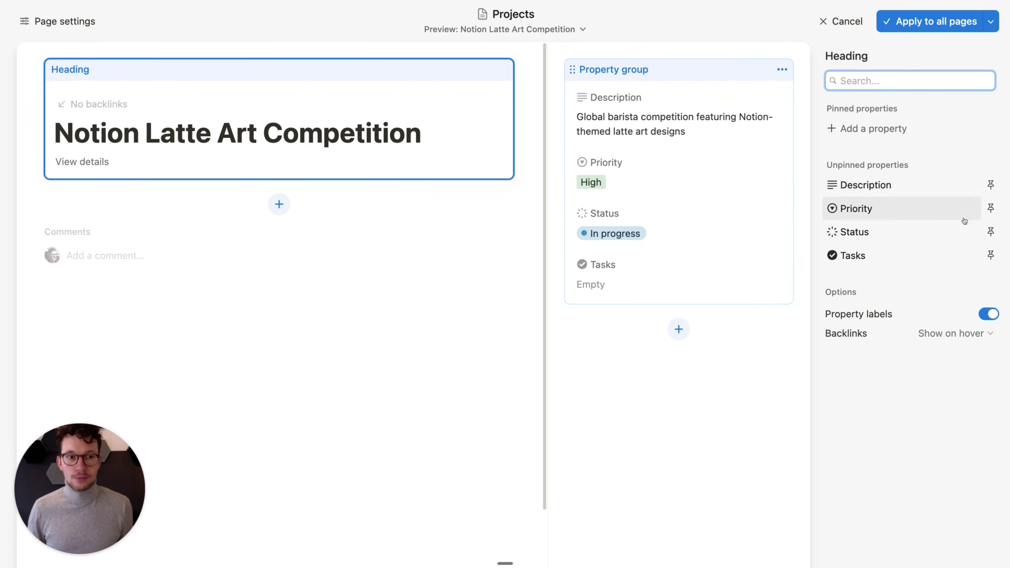
pyautogui.click(989, 207)
pyautogui.click(988, 255)
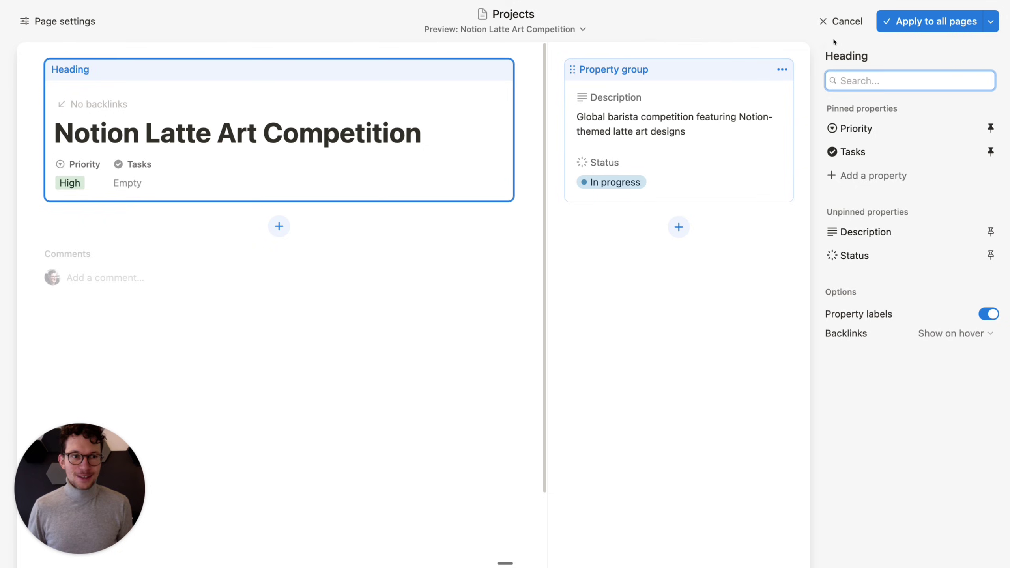
pyautogui.click(841, 21)
# Discard the trial layout changes and close the project side peek.
pyautogui.click(530, 281)
pyautogui.click(982, 15)
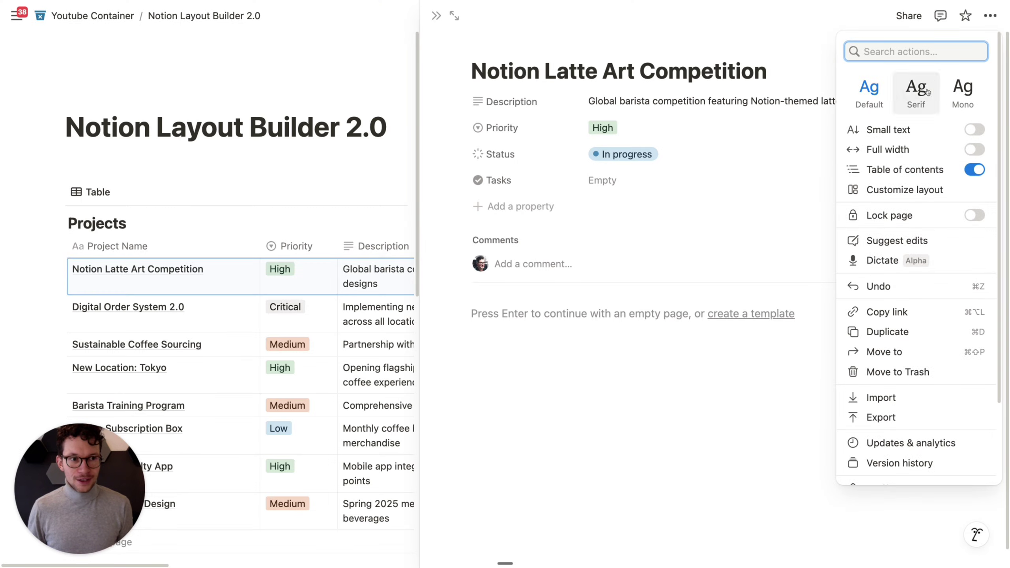
pyautogui.click(980, 149)
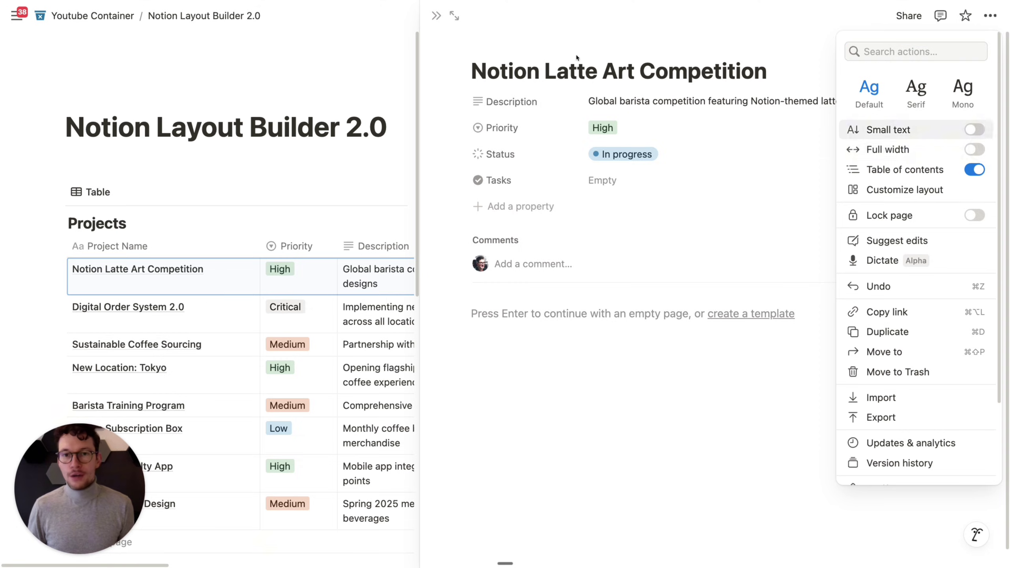
pyautogui.click(436, 17)
pyautogui.click(436, 16)
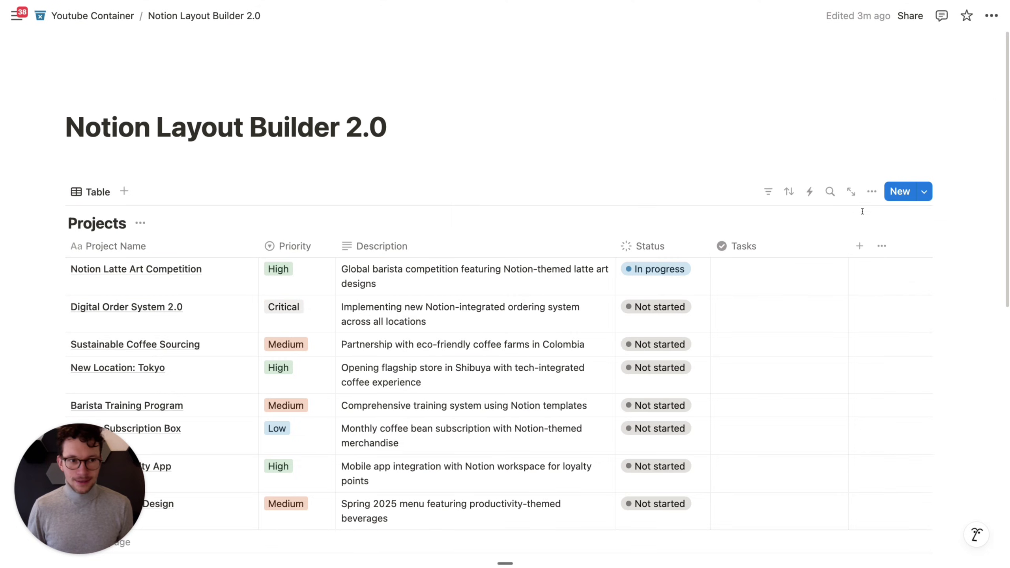
# Check the Projects New template list, then reopen Notion Latte Art Competition in side peek.
pyautogui.click(924, 191)
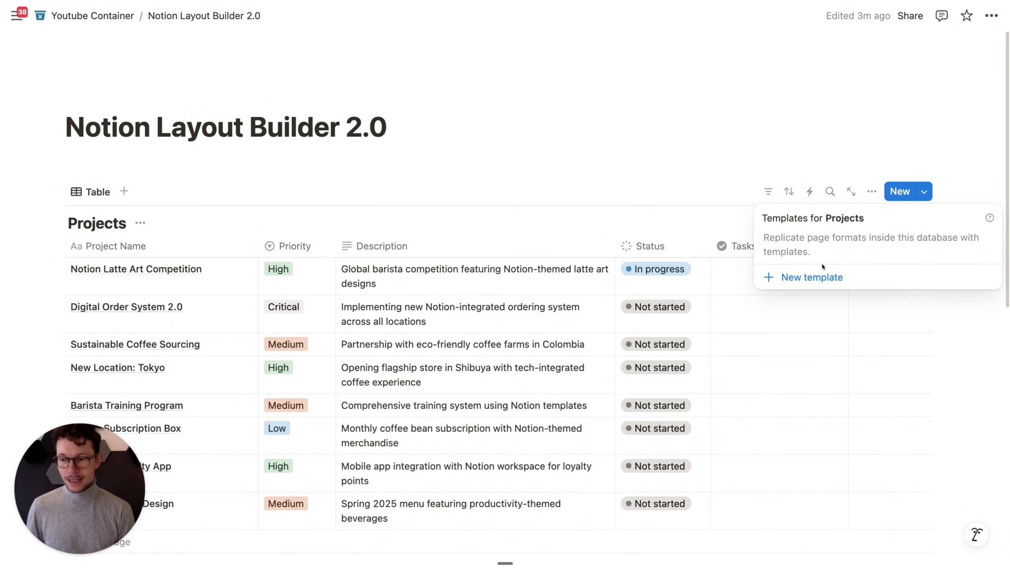
pyautogui.press('Escape')
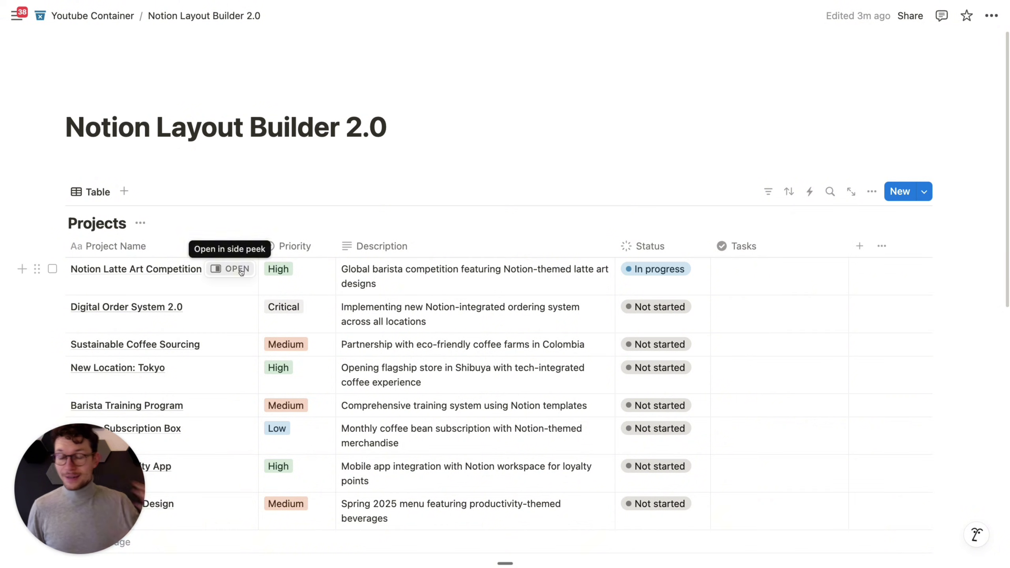
pyautogui.click(241, 271)
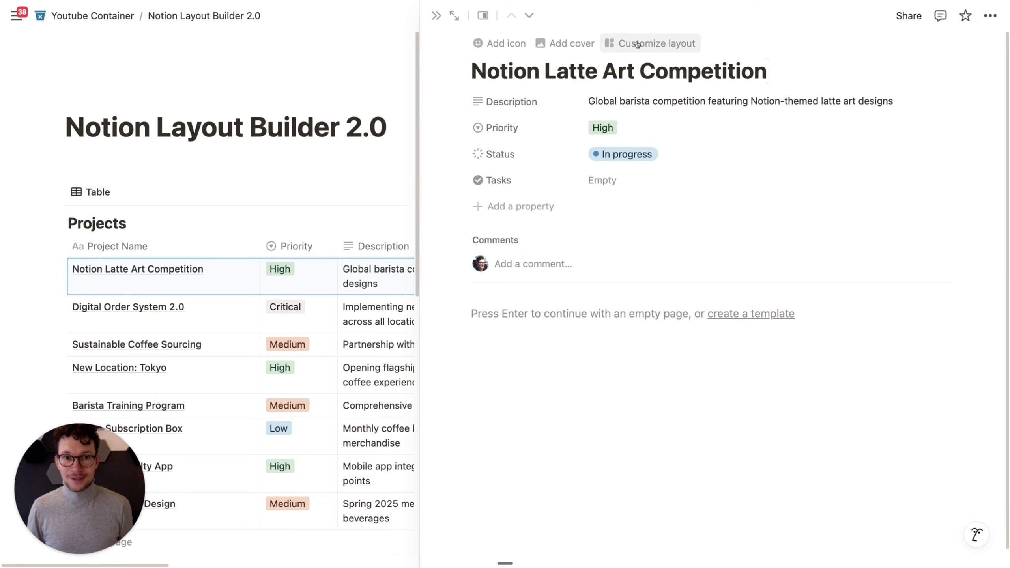
# Reopen the Projects layout editor and switch on Full width in Page settings.
pyautogui.click(636, 44)
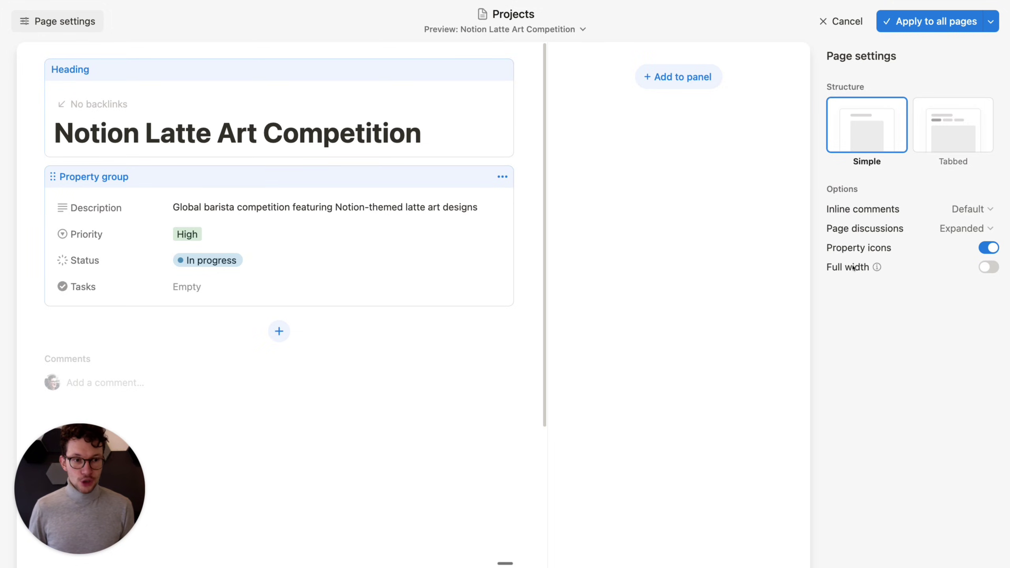
pyautogui.click(990, 269)
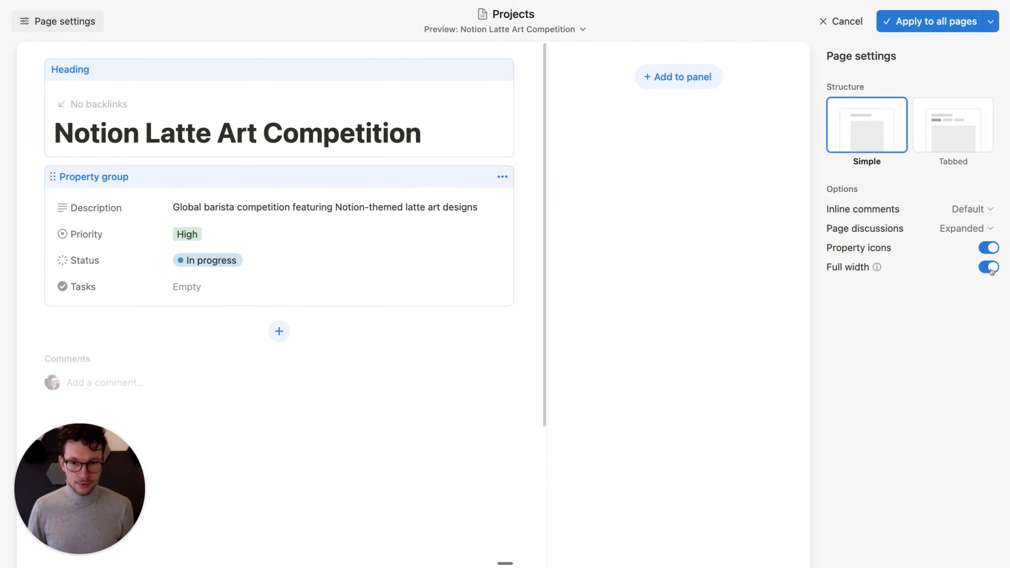
pyautogui.click(336, 177)
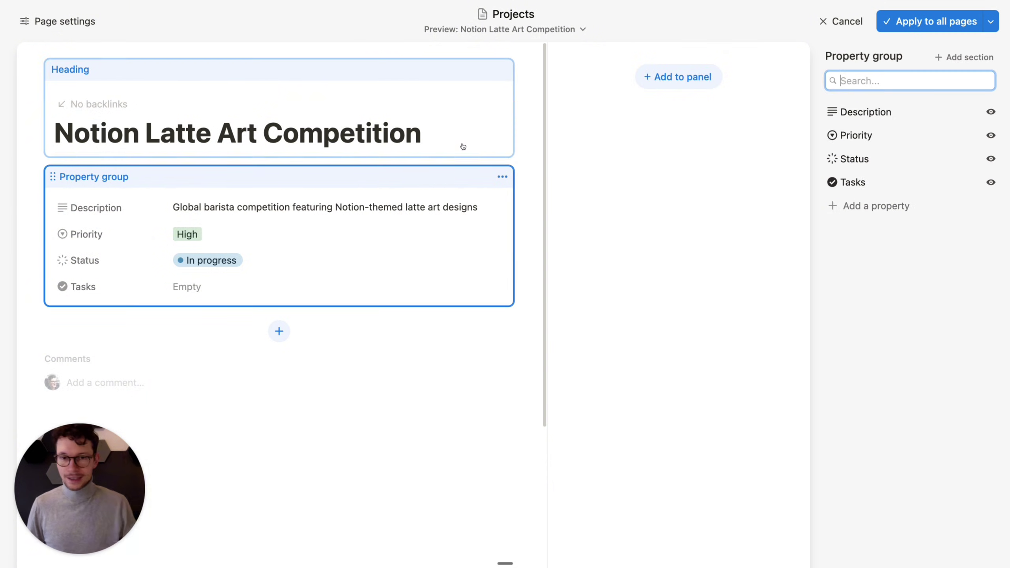
pyautogui.click(412, 344)
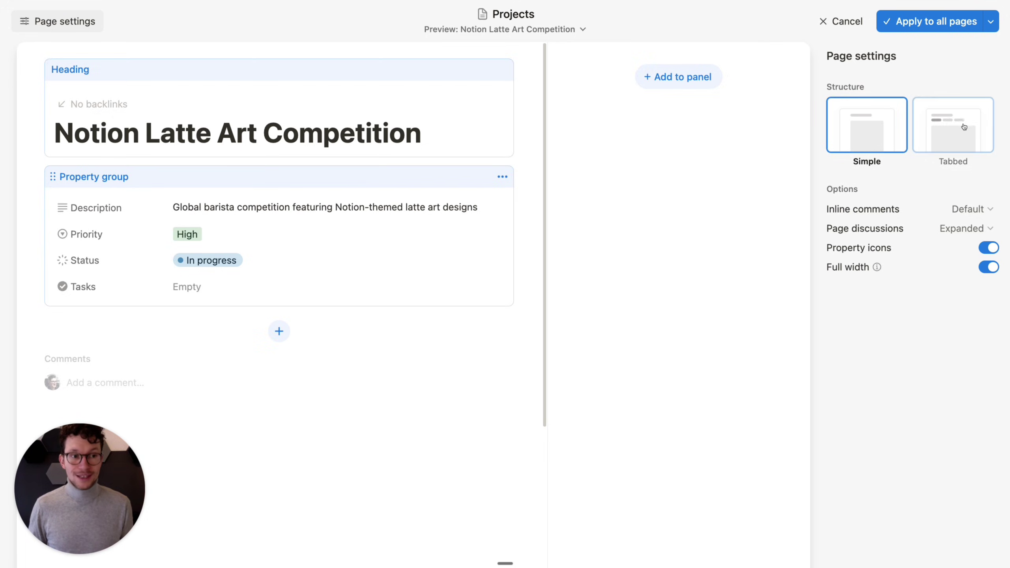
# Switch the page structure to Tabbed with a Content tab, then select the Heading's property settings.
pyautogui.click(937, 122)
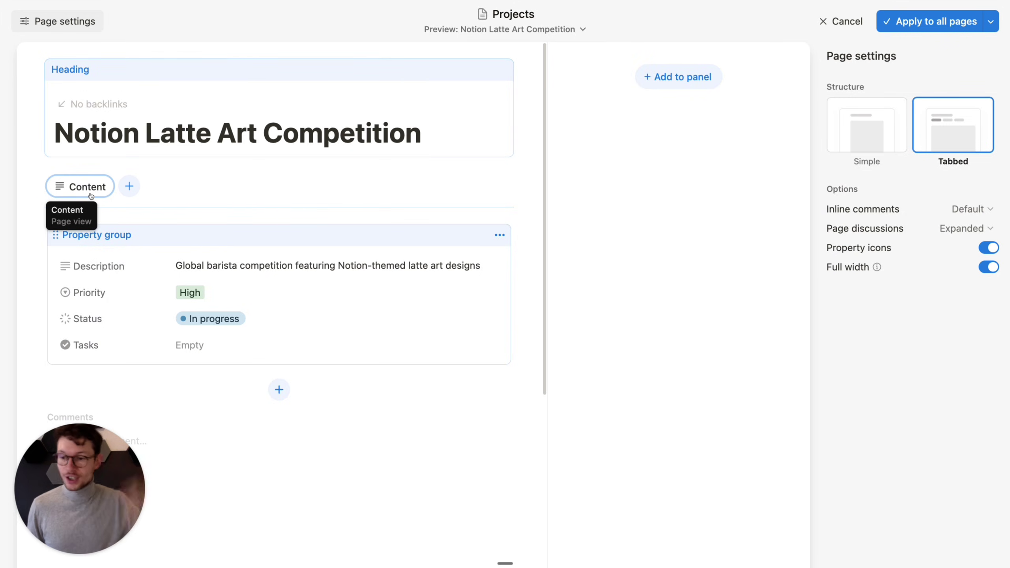
pyautogui.click(130, 192)
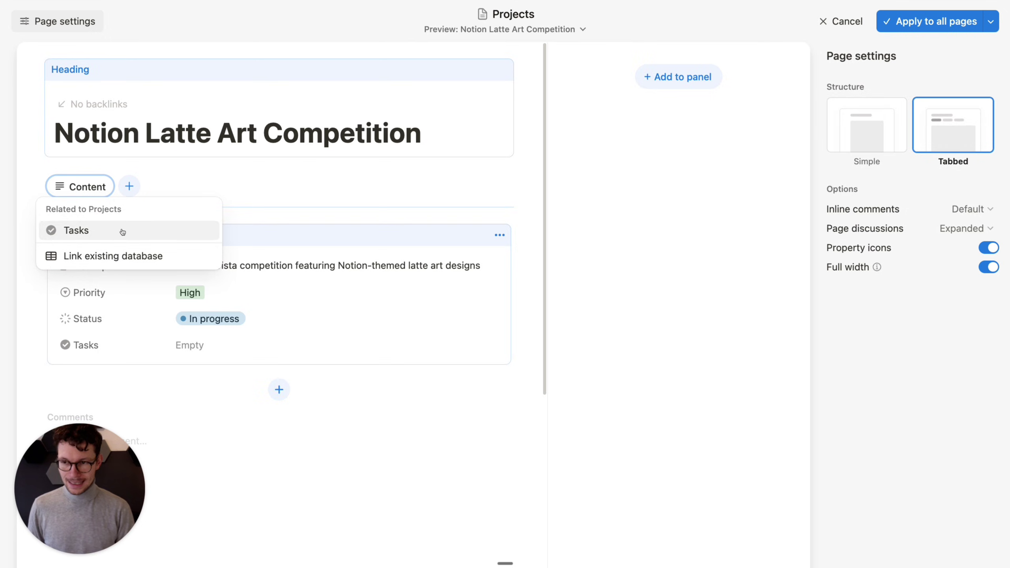
pyautogui.click(136, 173)
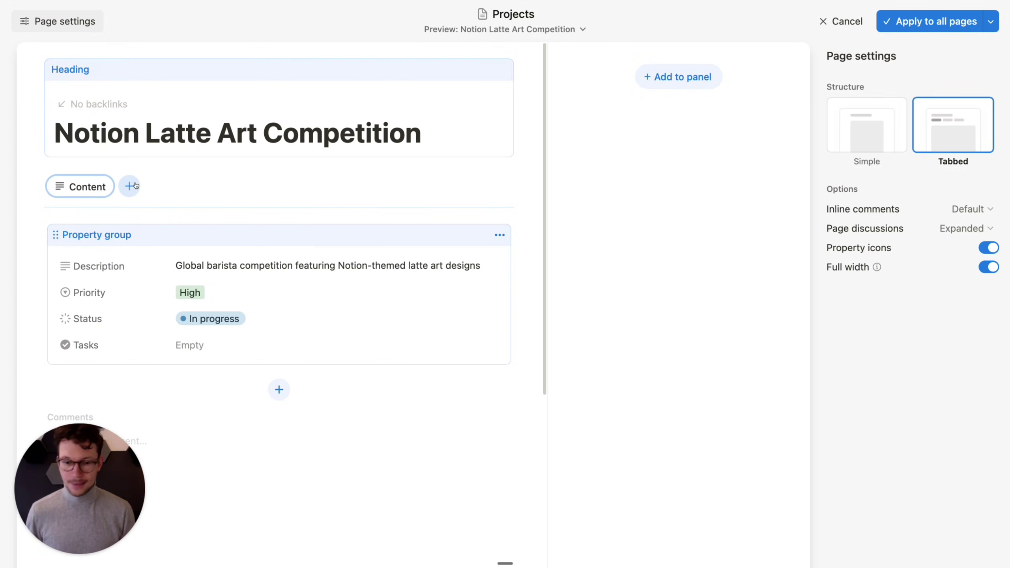
pyautogui.click(133, 185)
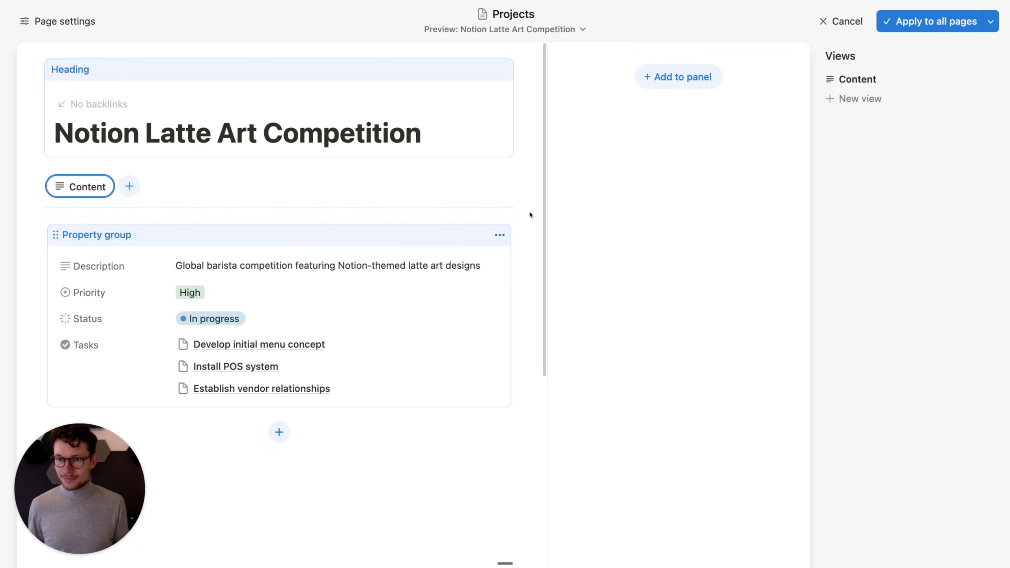
pyautogui.click(366, 130)
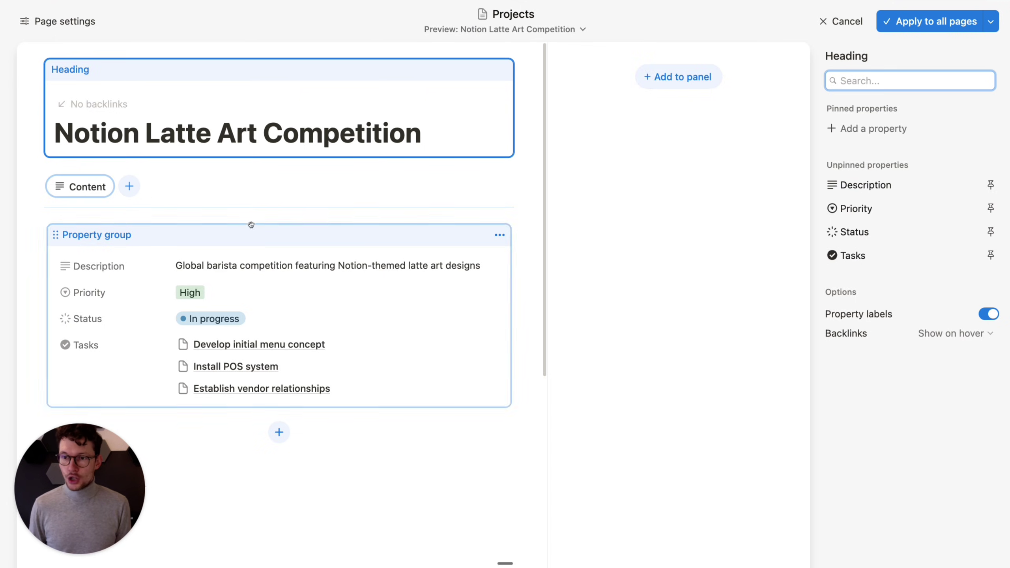
pyautogui.scroll(-3, 216, 243)
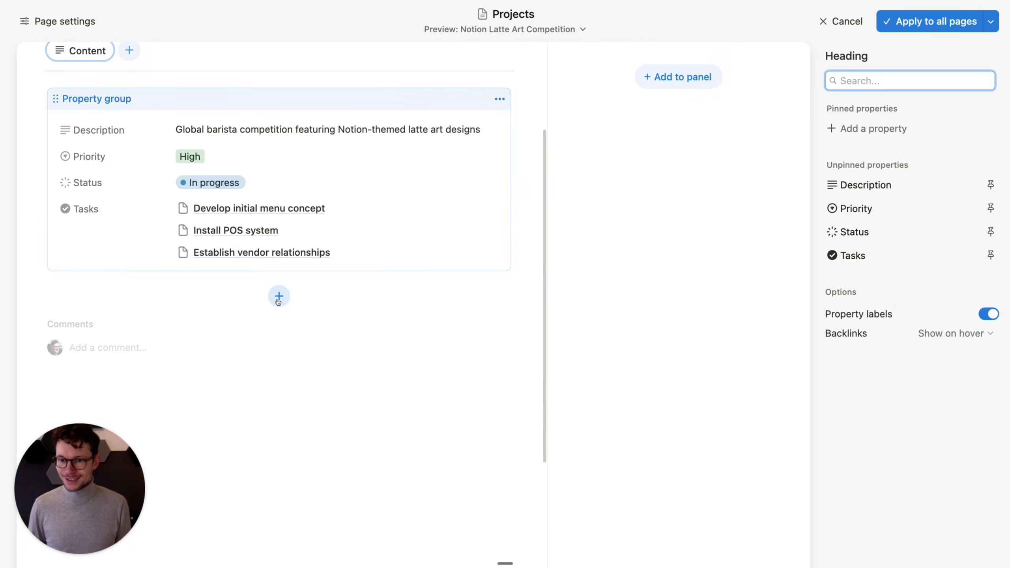
# Add a Tasks relation block beneath the property group and turn it into a relations group.
pyautogui.click(278, 299)
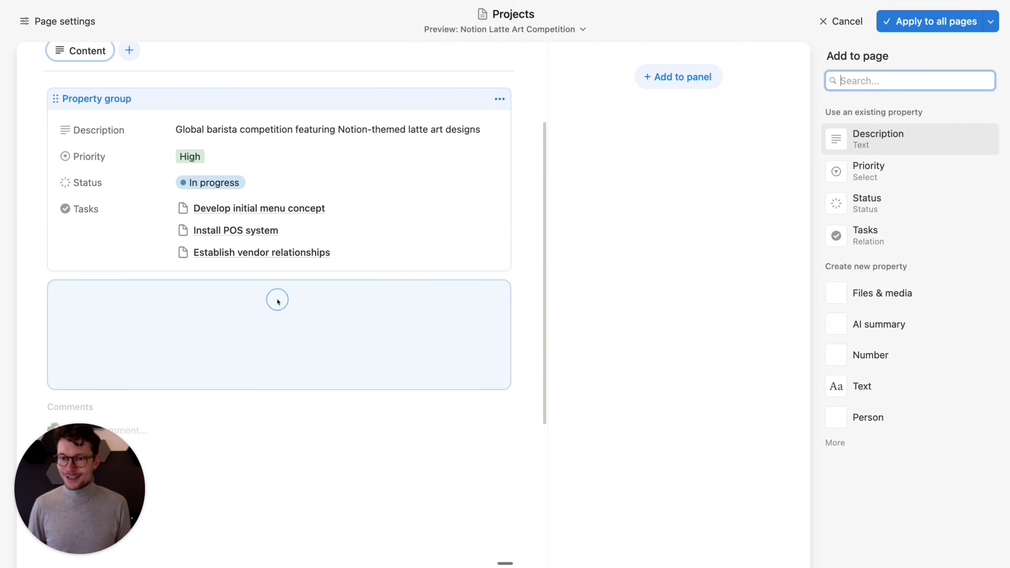
pyautogui.click(871, 238)
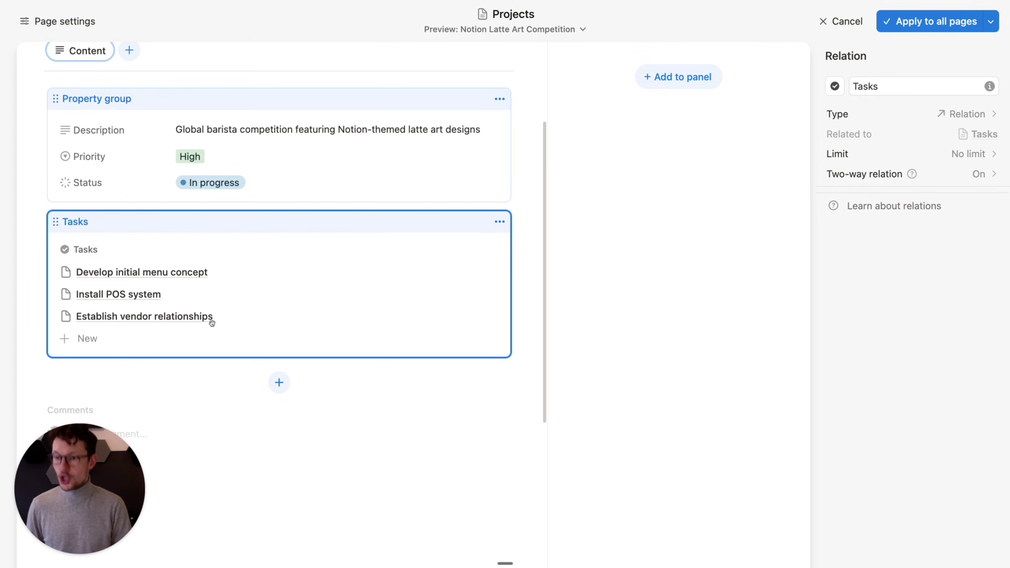
pyautogui.click(492, 223)
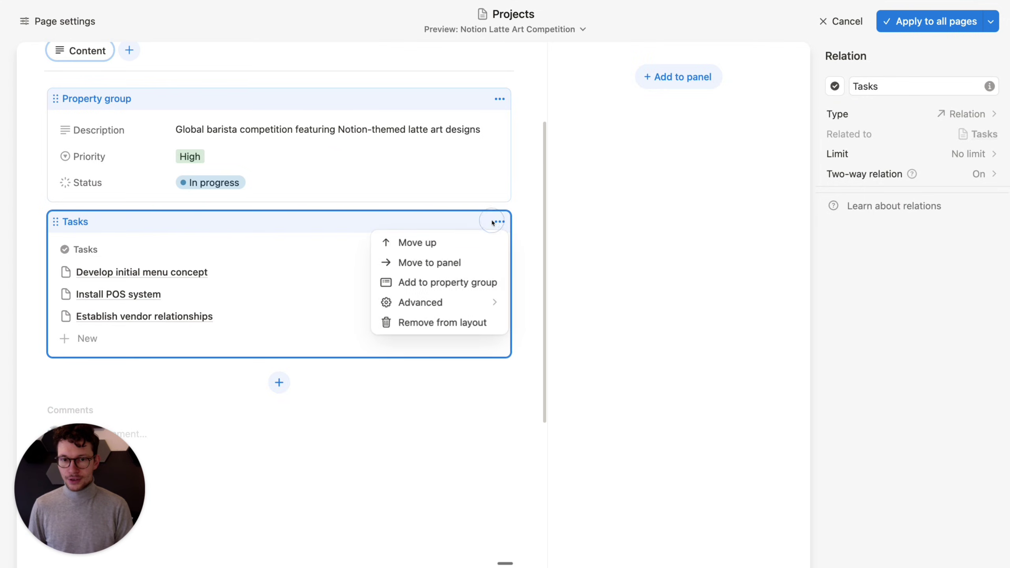
pyautogui.moveTo(423, 308)
pyautogui.click(566, 306)
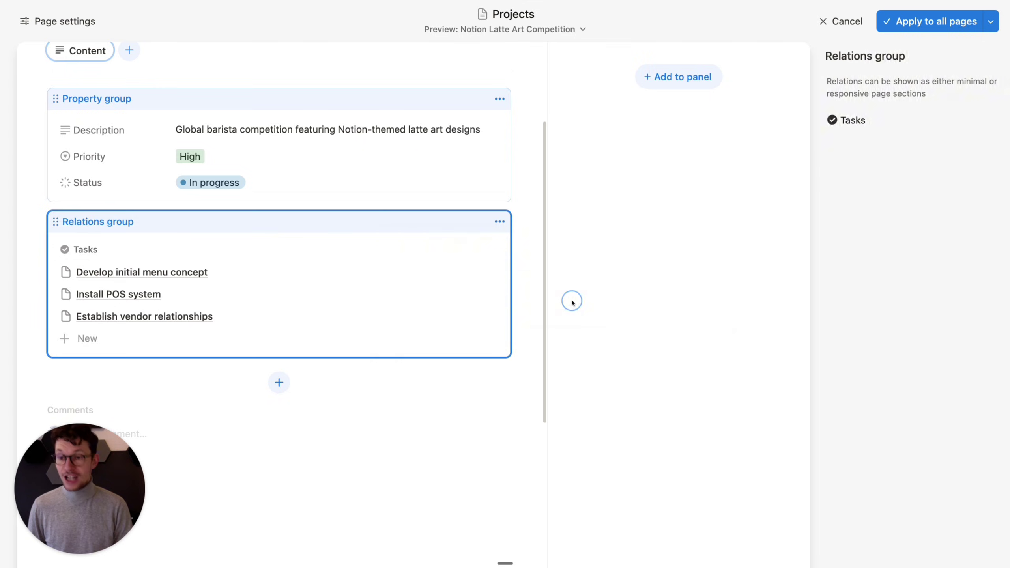
pyautogui.click(886, 120)
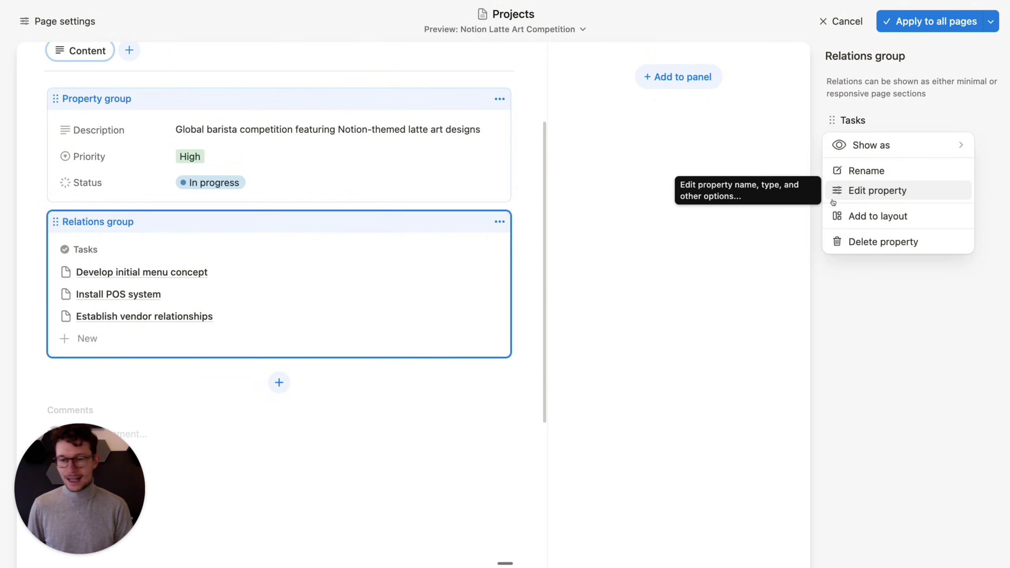
pyautogui.click(849, 191)
pyautogui.click(628, 209)
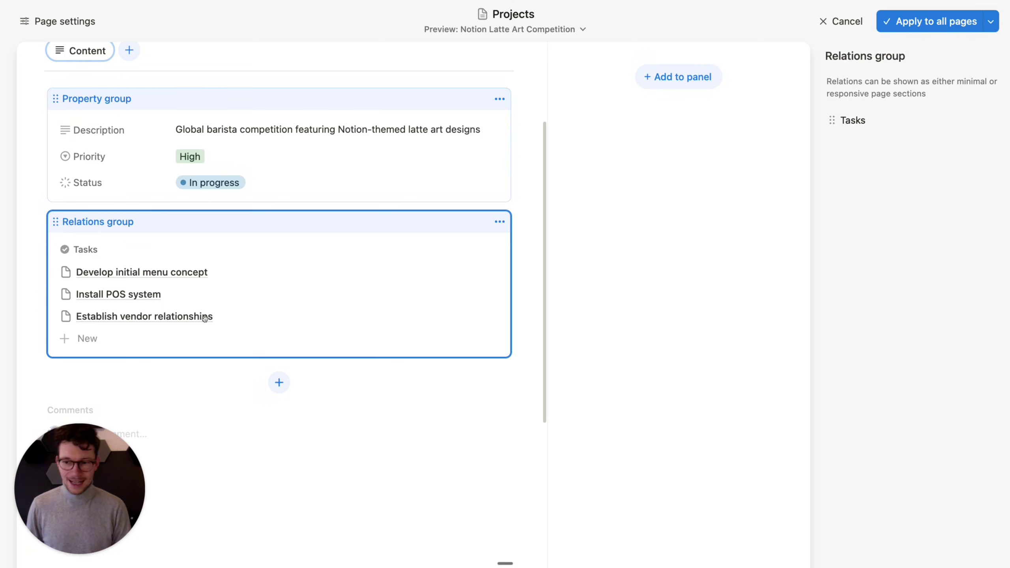
# Remove the Relations group from the Projects page layout.
pyautogui.scroll(1, 271, 341)
pyautogui.scroll(3, 349, 336)
pyautogui.scroll(4, 336, 299)
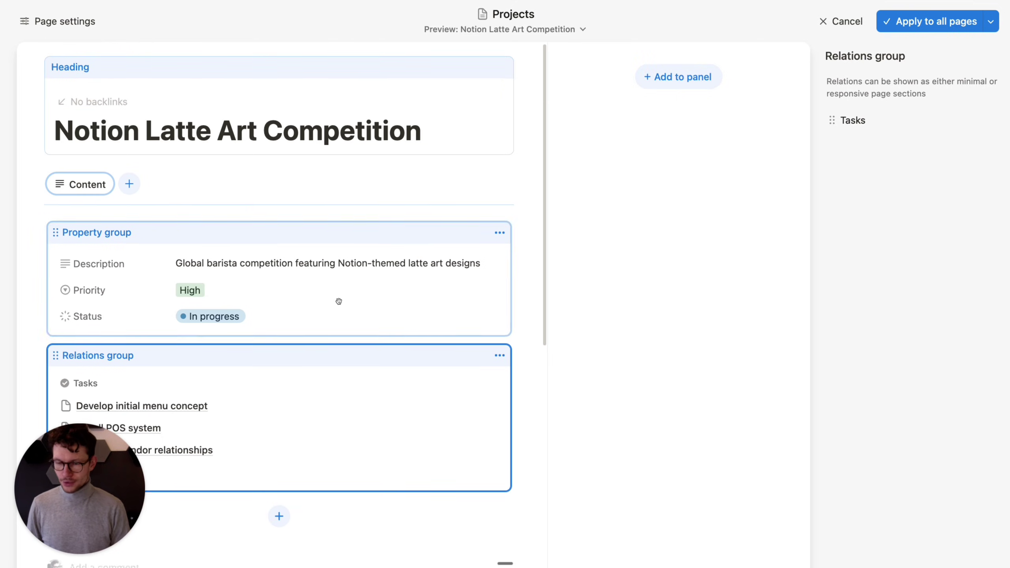
pyautogui.click(499, 298)
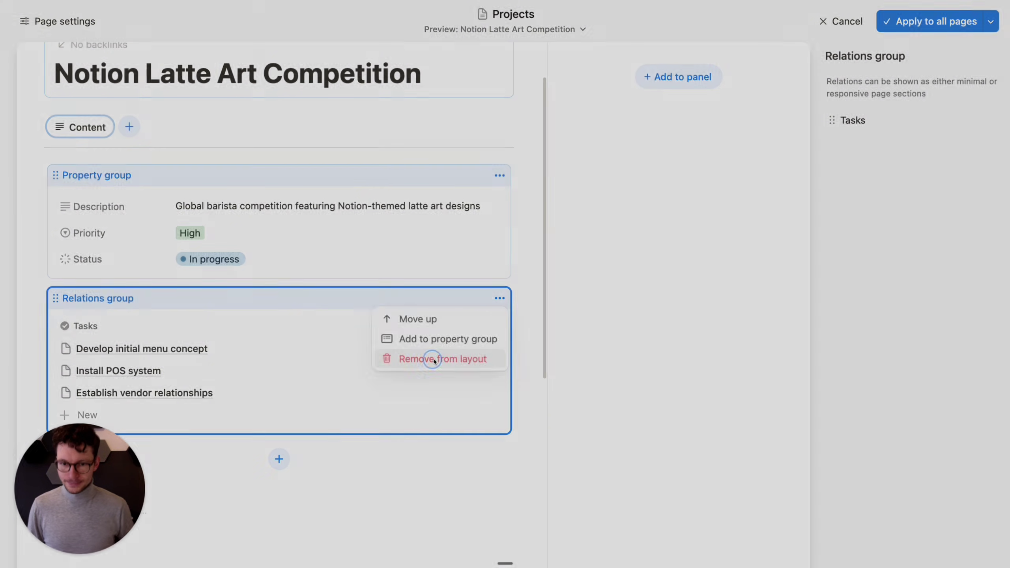
pyautogui.click(437, 359)
pyautogui.click(518, 369)
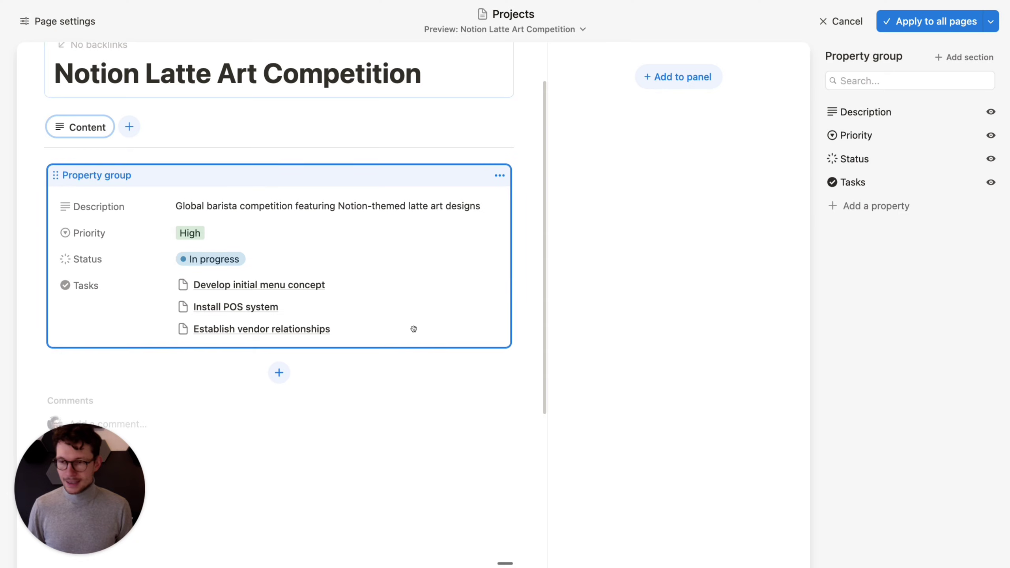
pyautogui.scroll(2, 410, 329)
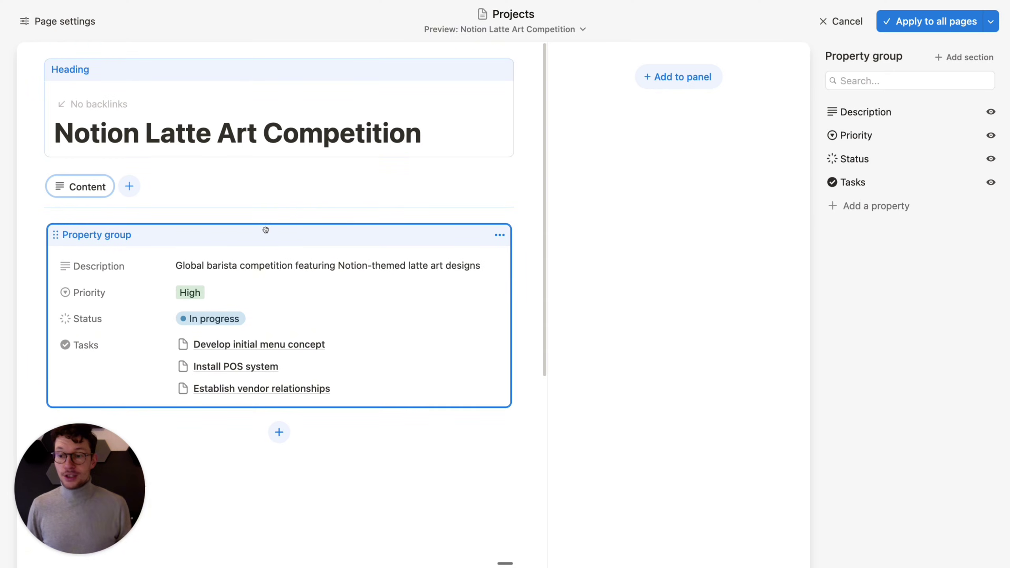
# Add a Tasks tab listing the project's related tasks and check its this-project filter.
pyautogui.click(129, 186)
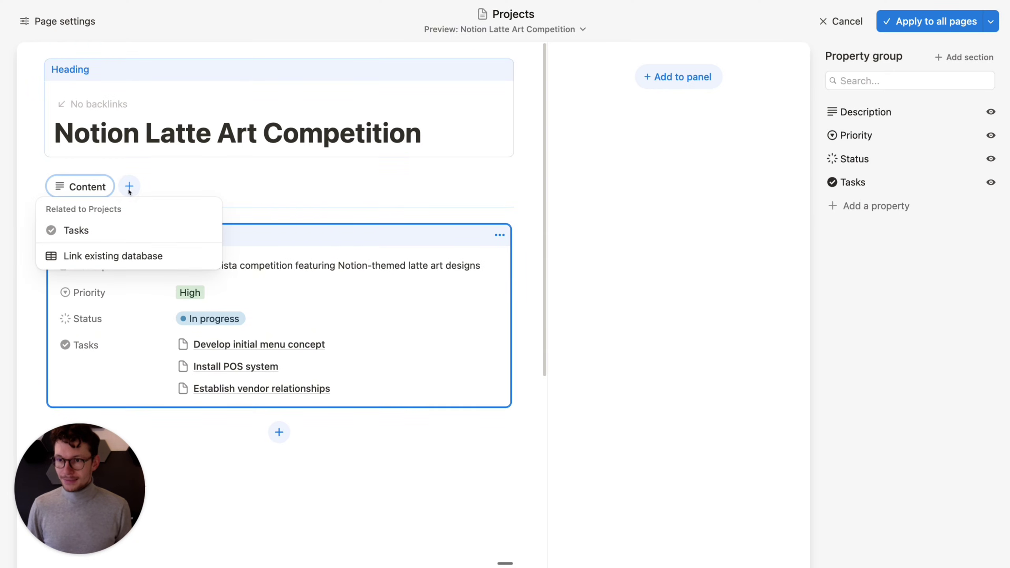
pyautogui.click(119, 230)
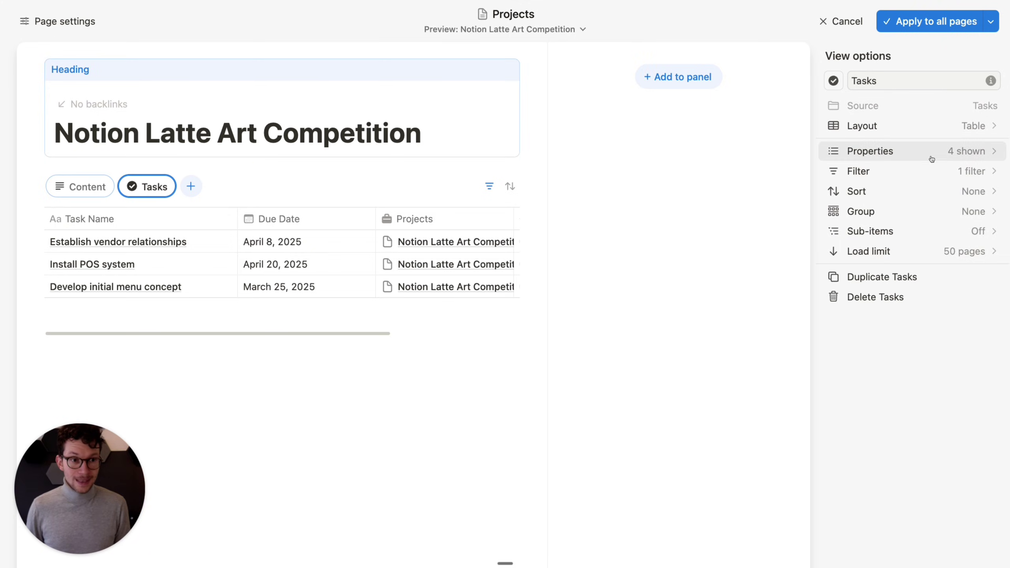
pyautogui.click(934, 175)
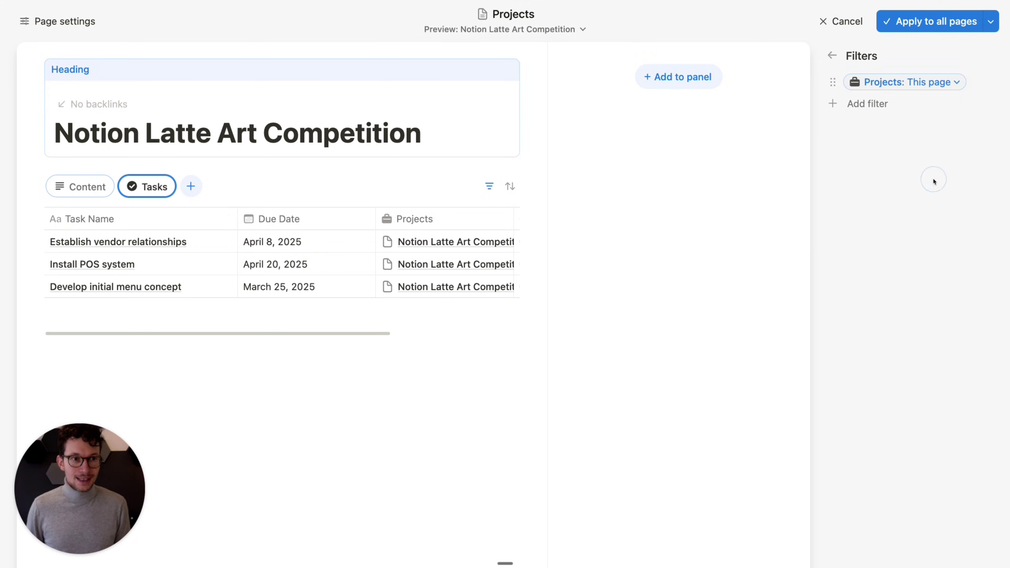
pyautogui.click(904, 82)
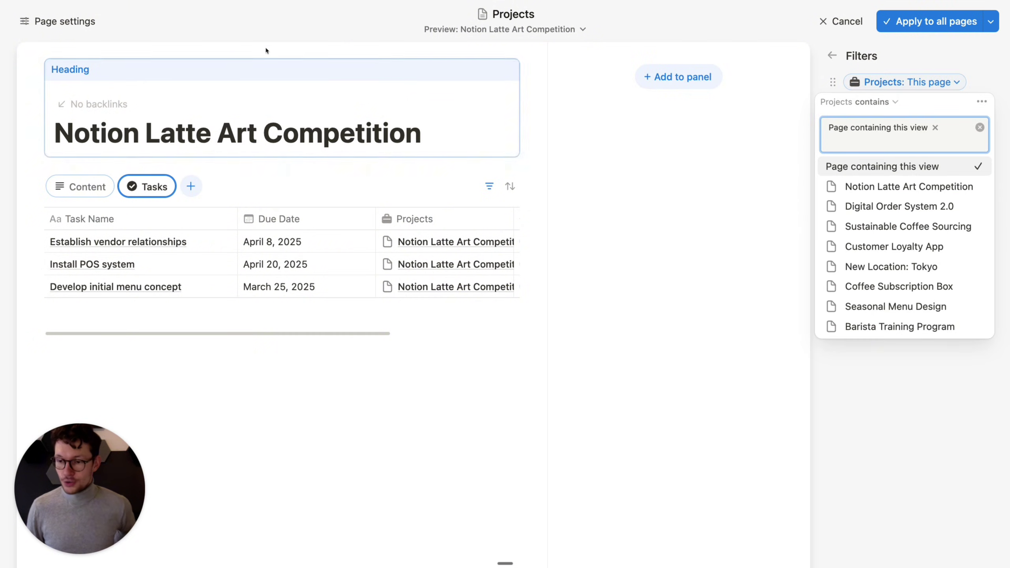
pyautogui.click(696, 220)
# Hide the Projects column from the Tasks tab's table.
pyautogui.click(362, 208)
pyautogui.click(358, 197)
pyautogui.click(157, 188)
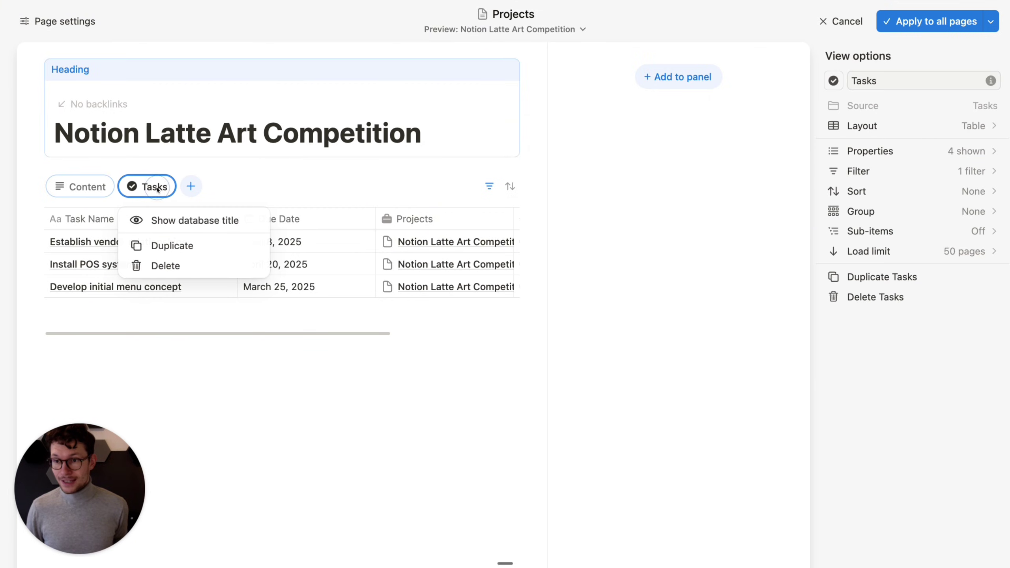
pyautogui.click(311, 204)
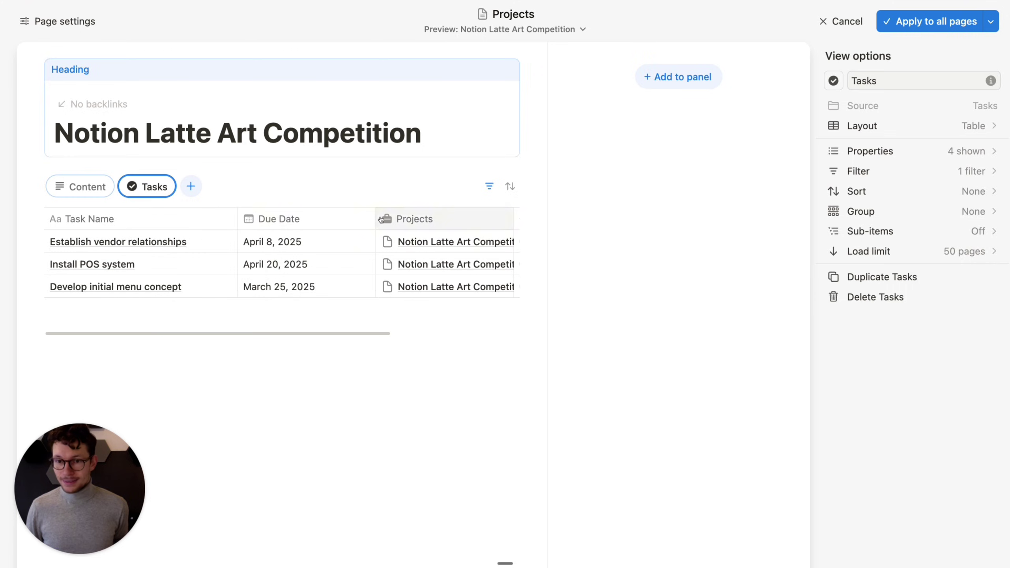
pyautogui.click(915, 152)
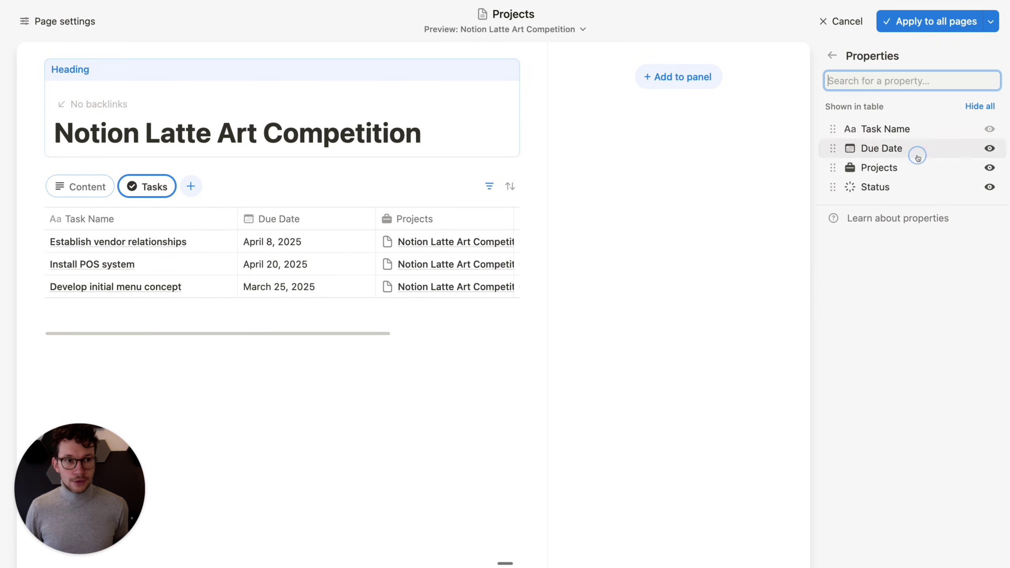
pyautogui.click(992, 173)
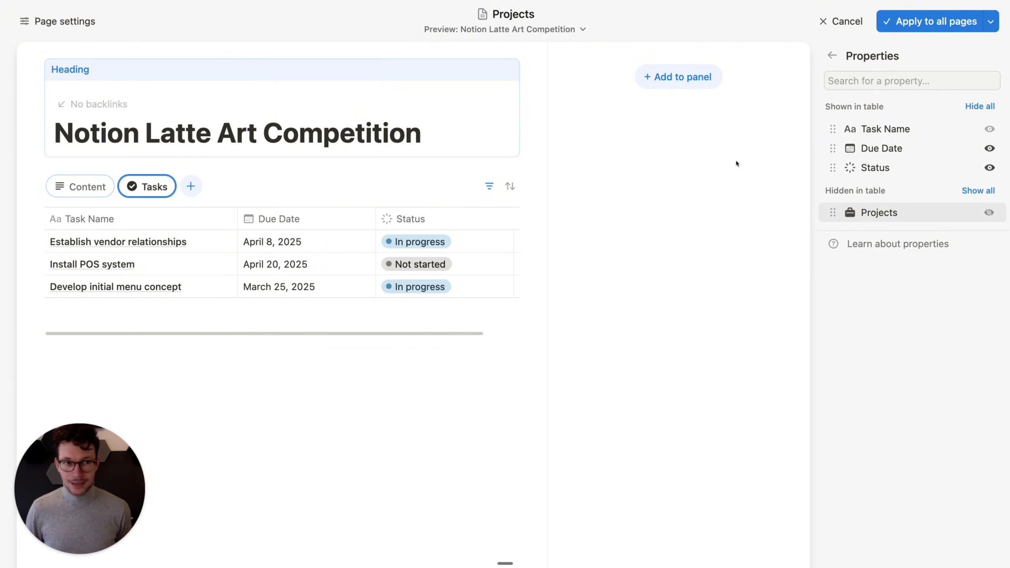
pyautogui.click(833, 56)
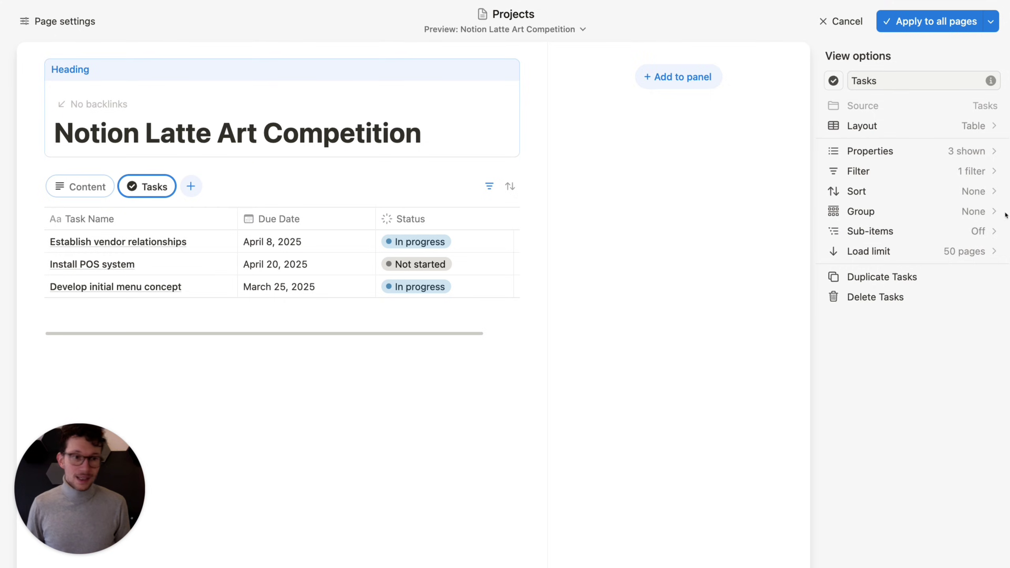
# Add an advanced filter rule to the Tasks tab: Status Is not Done.
pyautogui.click(893, 172)
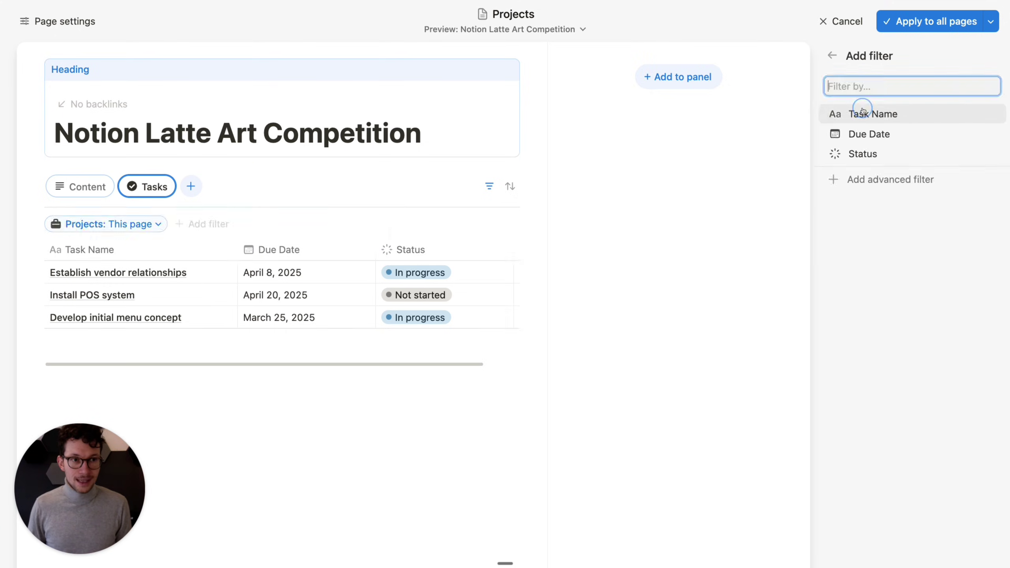
pyautogui.click(899, 104)
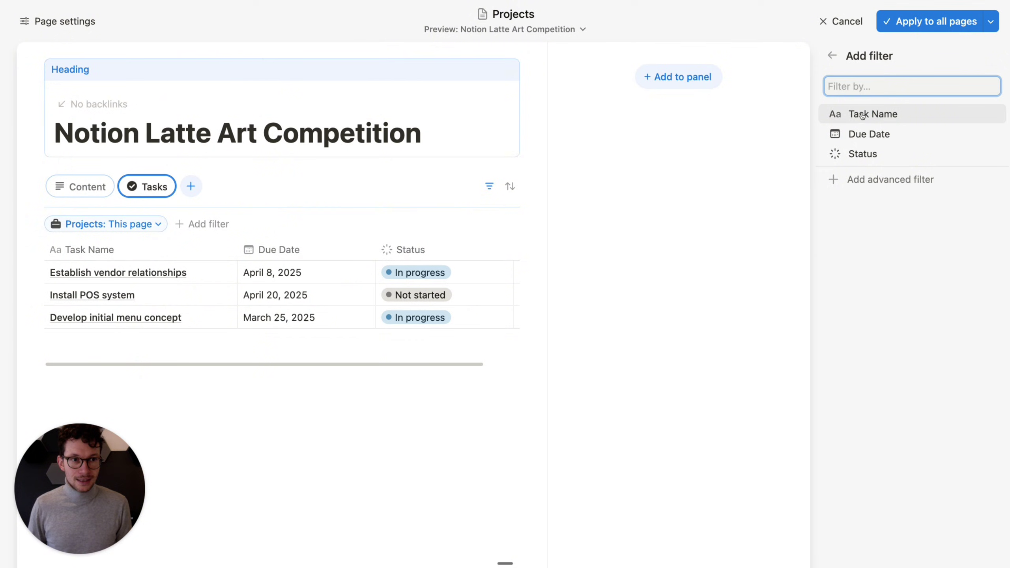
pyautogui.click(878, 186)
pyautogui.click(891, 87)
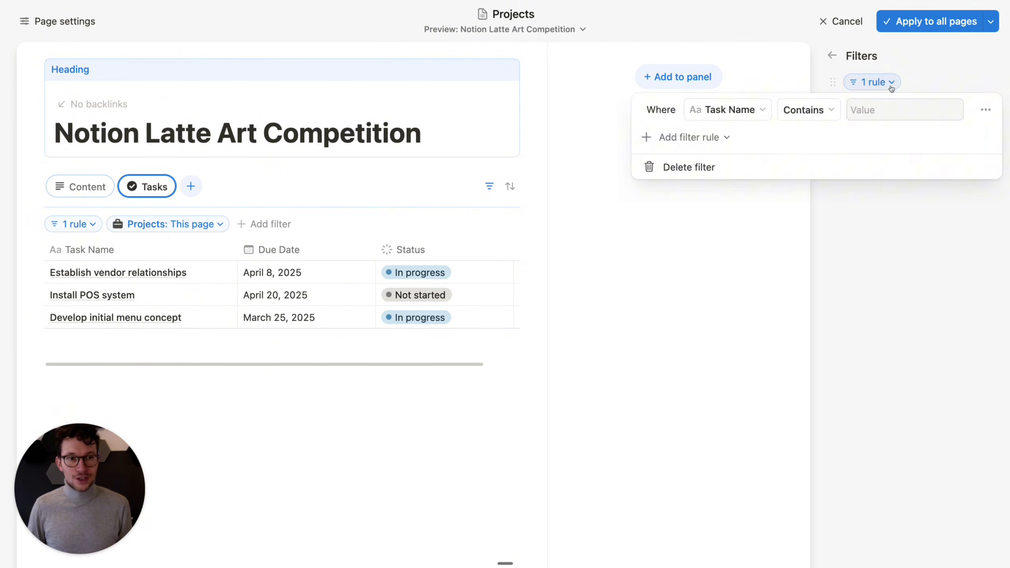
pyautogui.click(752, 113)
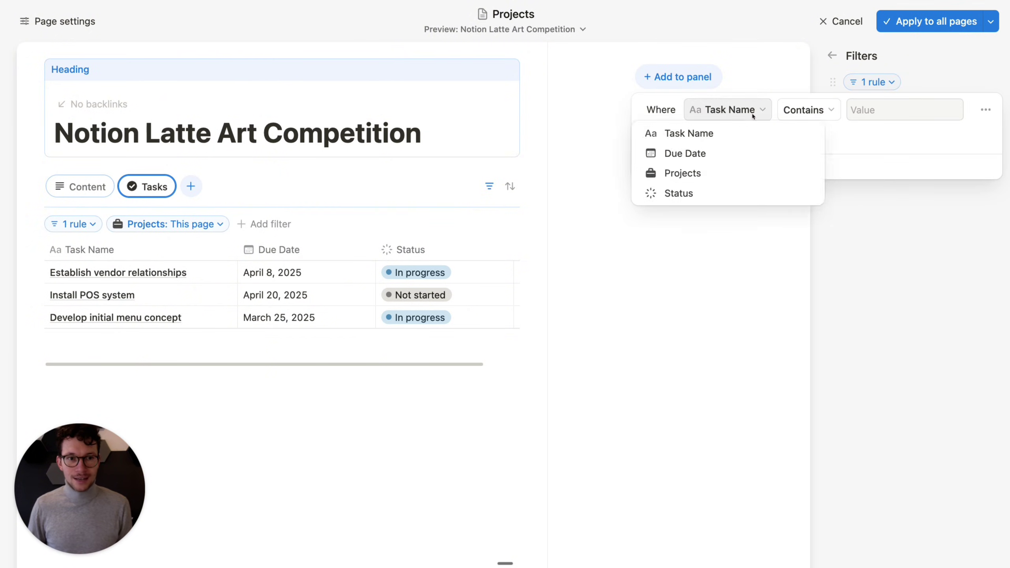
pyautogui.click(719, 192)
pyautogui.click(832, 114)
pyautogui.click(839, 153)
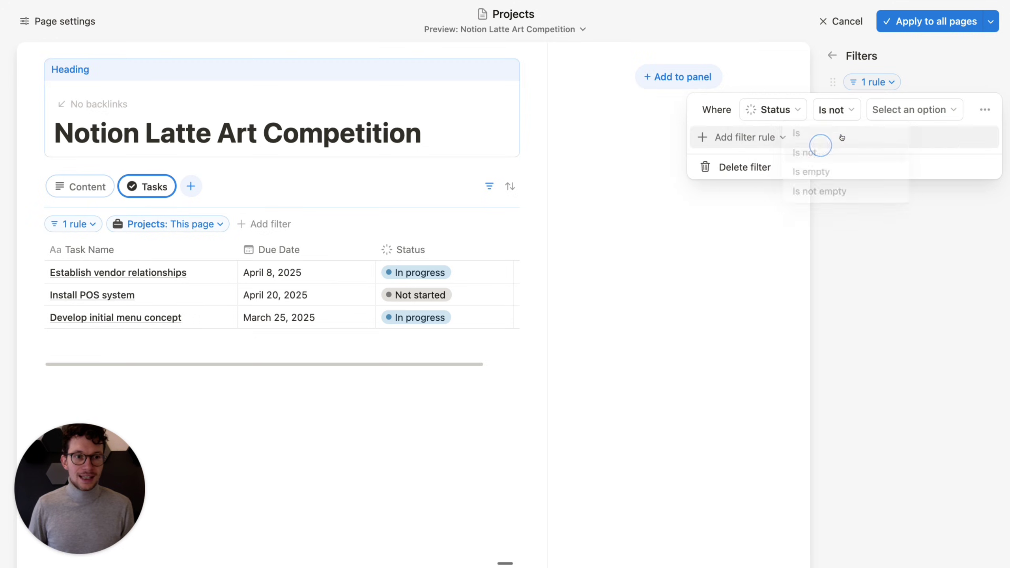
pyautogui.click(906, 109)
pyautogui.click(836, 213)
pyautogui.click(921, 61)
pyautogui.click(907, 66)
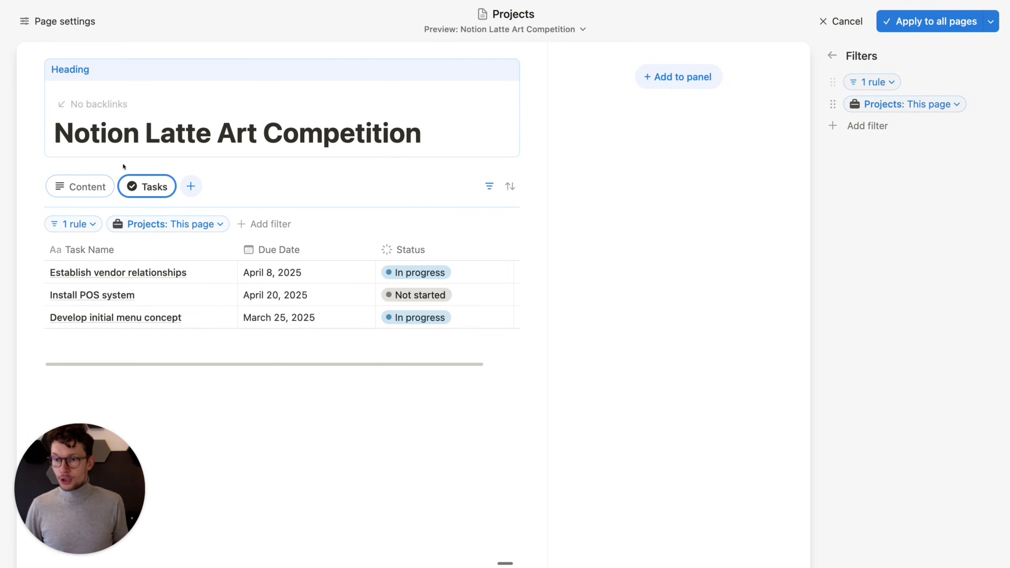
# Rename the Tasks tab to 'Open Tasks'.
pyautogui.click(147, 186)
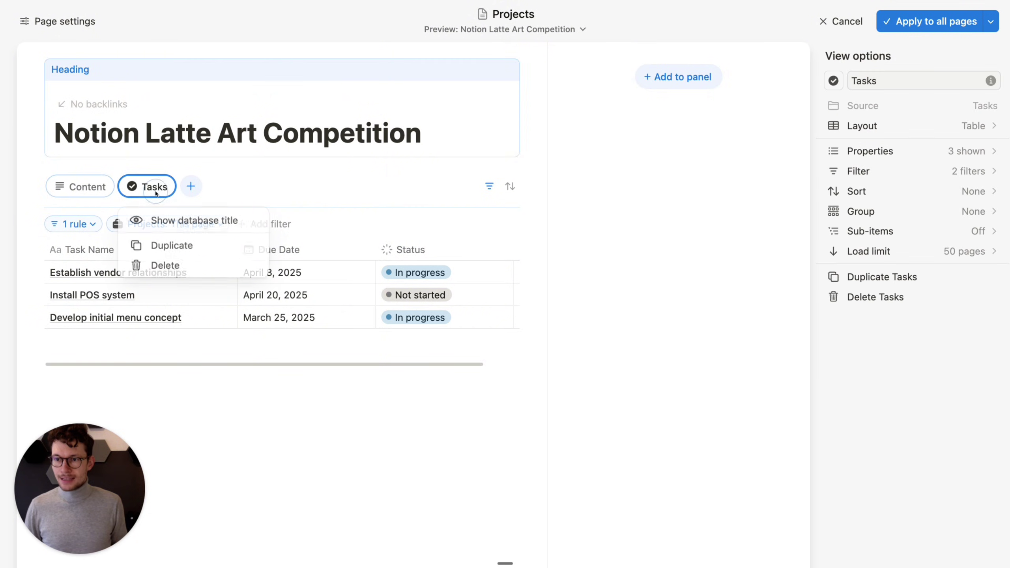
pyautogui.click(853, 83)
pyautogui.click(847, 80)
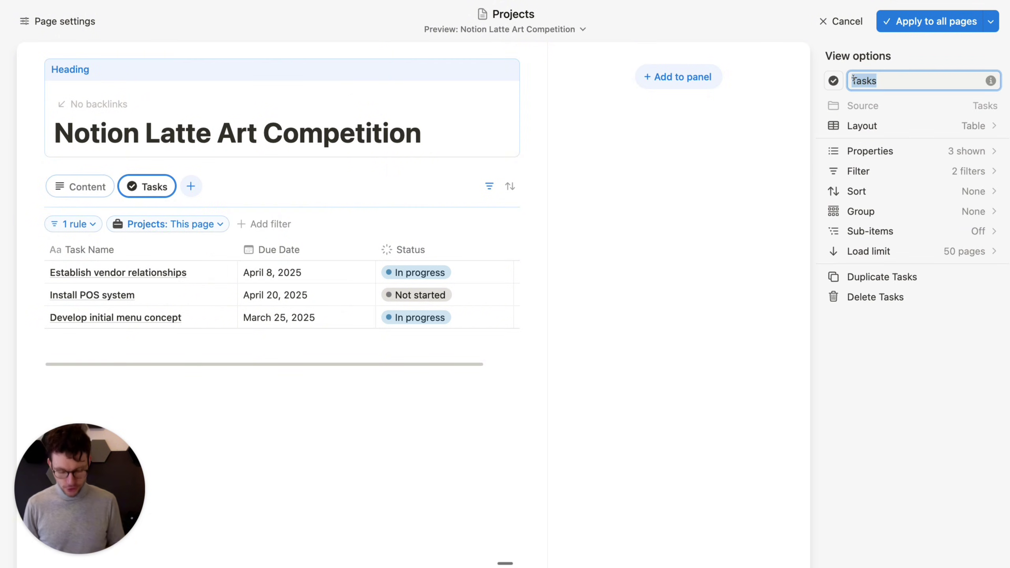
pyautogui.write('Open Tasks')
pyautogui.press('Return')
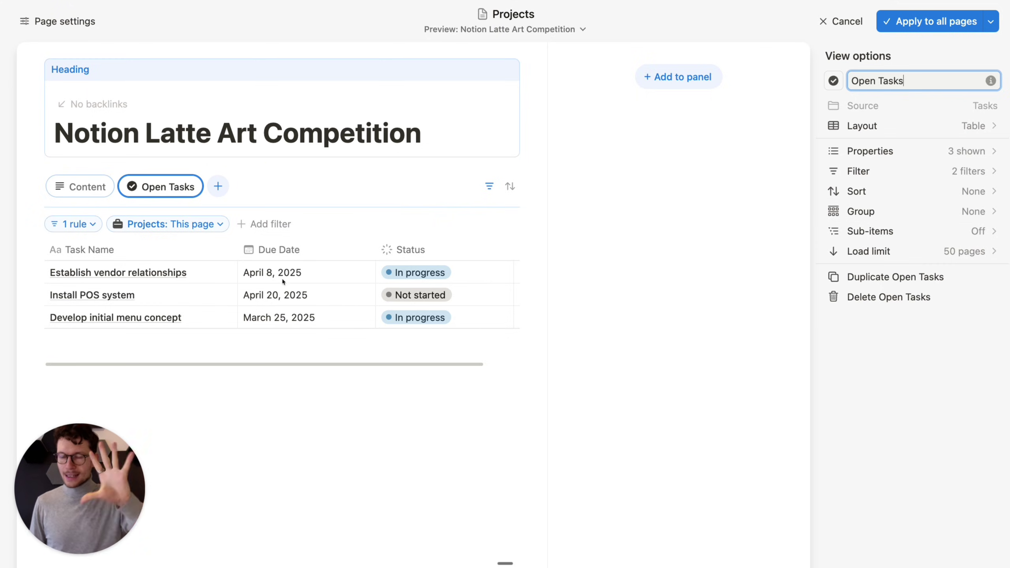
# Display Open Tasks as a Board grouped by Status with Color columns enabled.
pyautogui.click(903, 123)
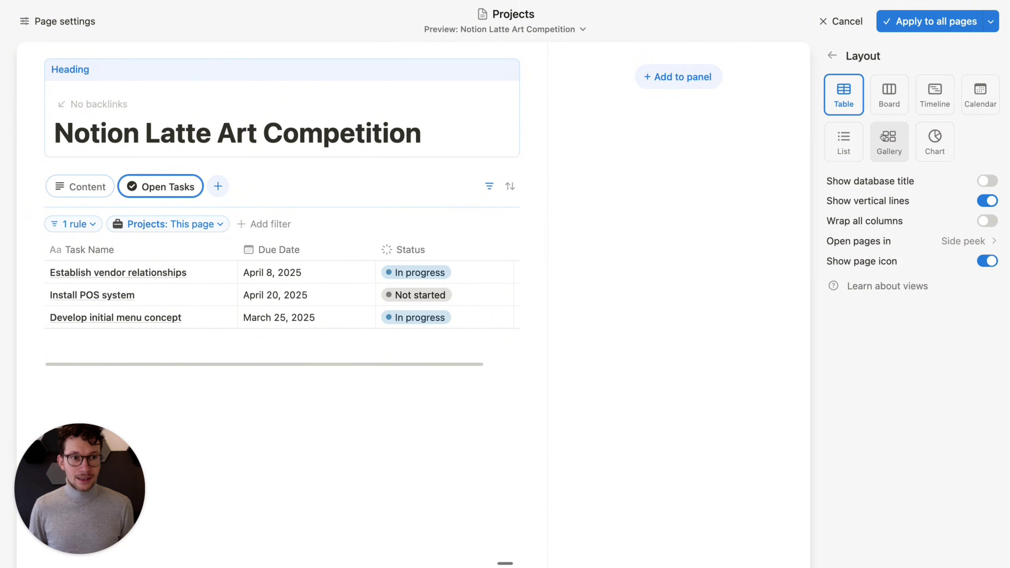
pyautogui.click(889, 102)
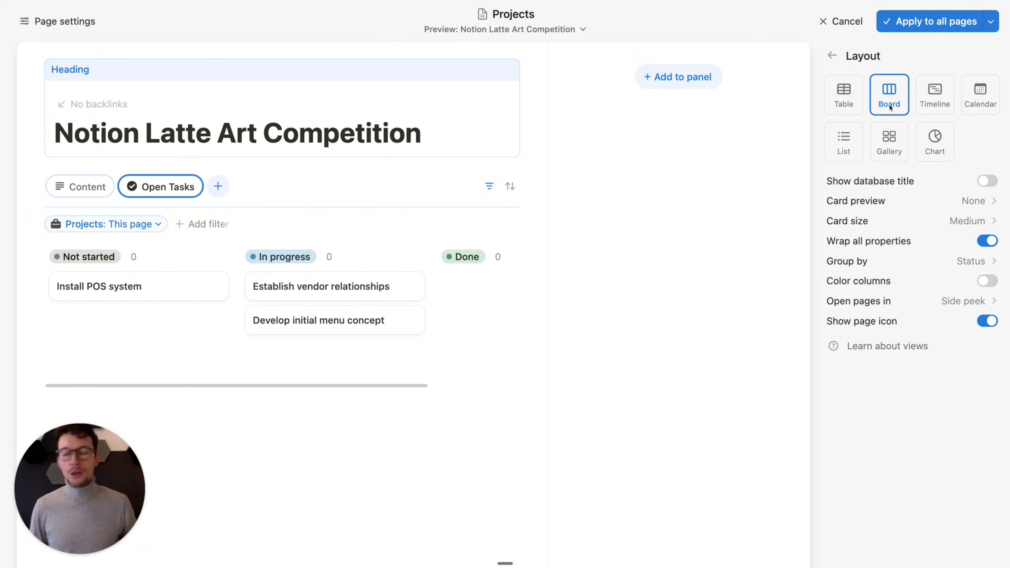
pyautogui.click(934, 140)
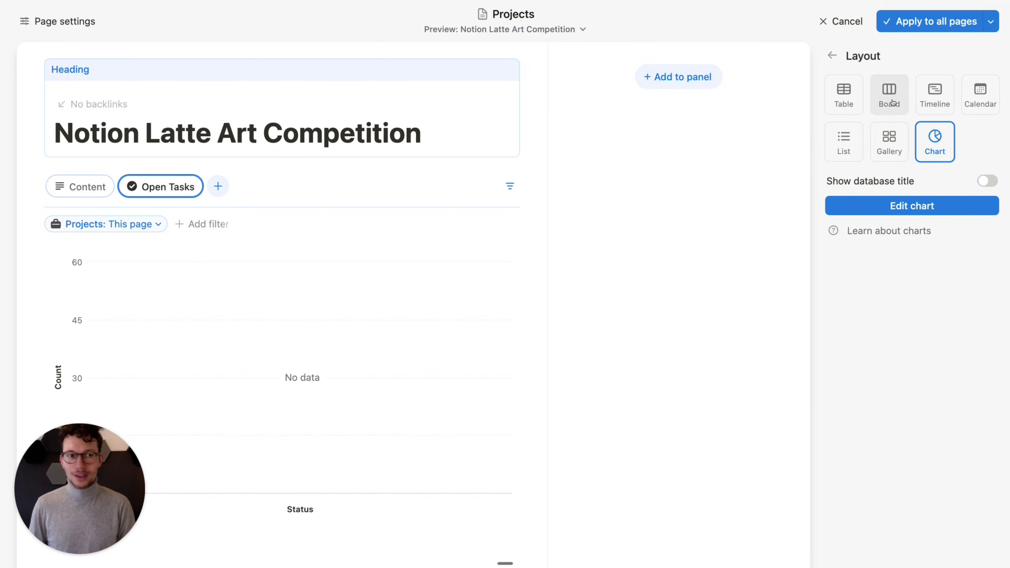
pyautogui.click(888, 97)
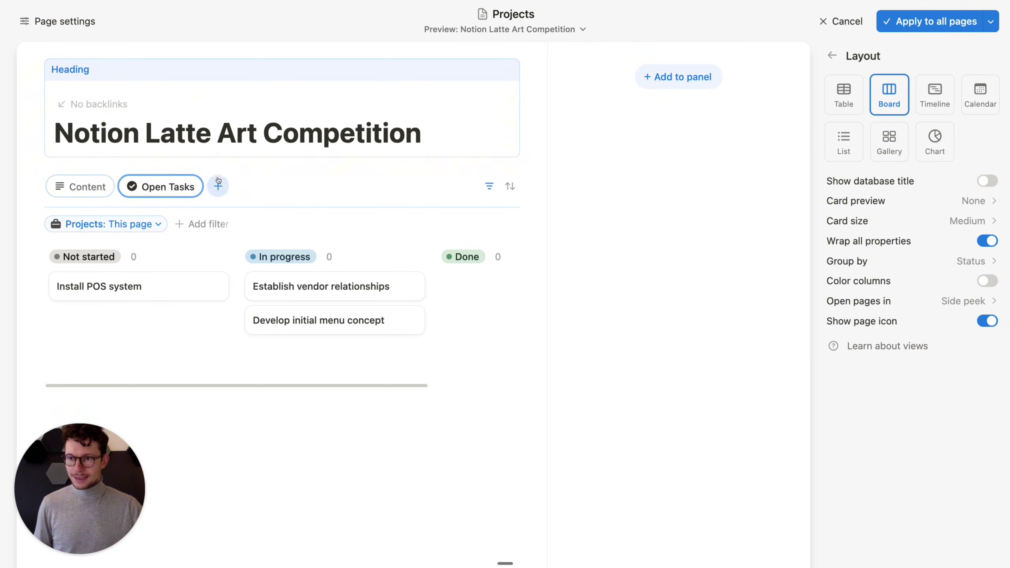
pyautogui.click(985, 280)
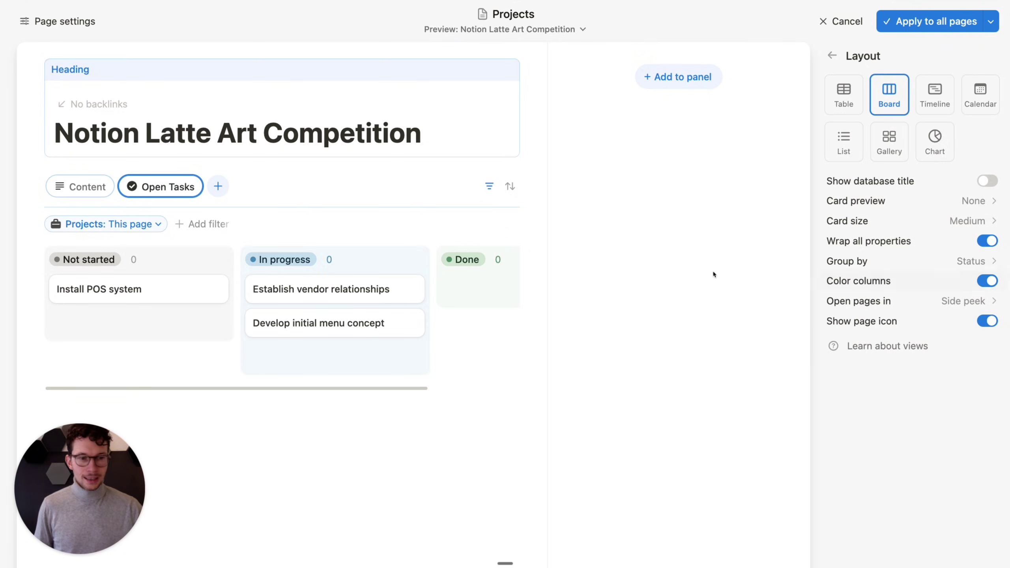
pyautogui.click(656, 271)
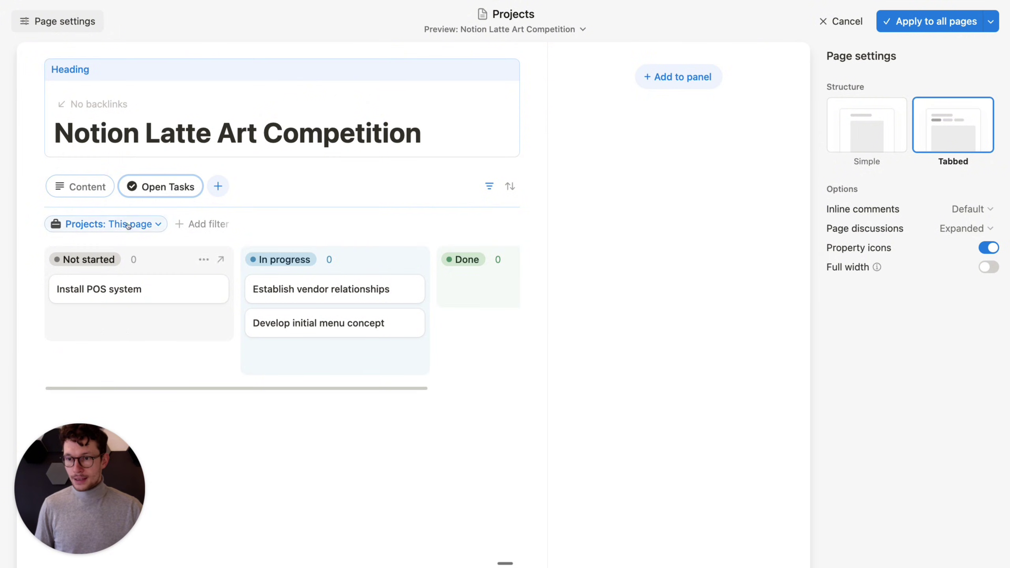
# Show the Due Date property on the Open Tasks board cards.
pyautogui.click(161, 186)
pyautogui.click(903, 159)
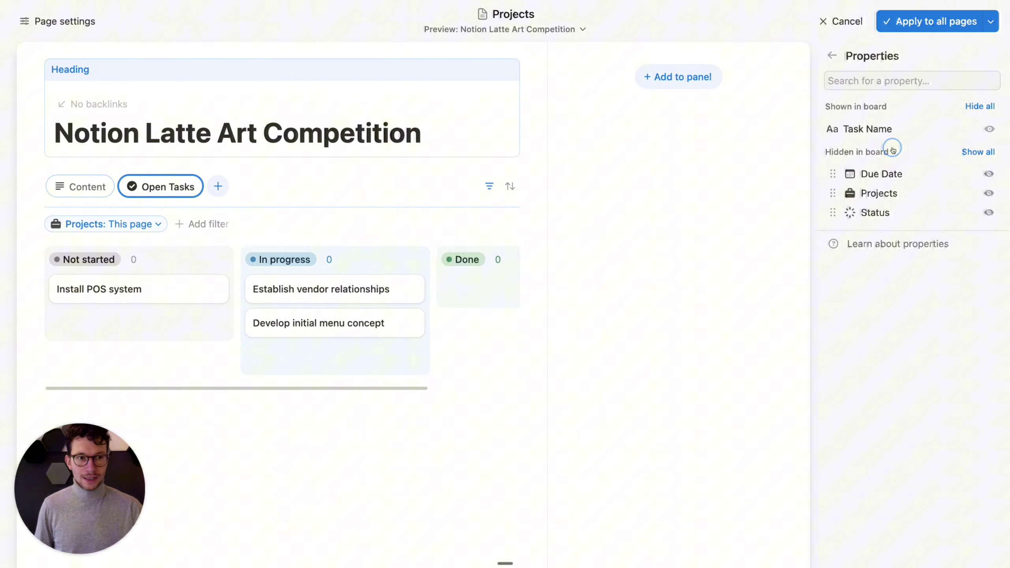
pyautogui.click(988, 174)
pyautogui.click(599, 221)
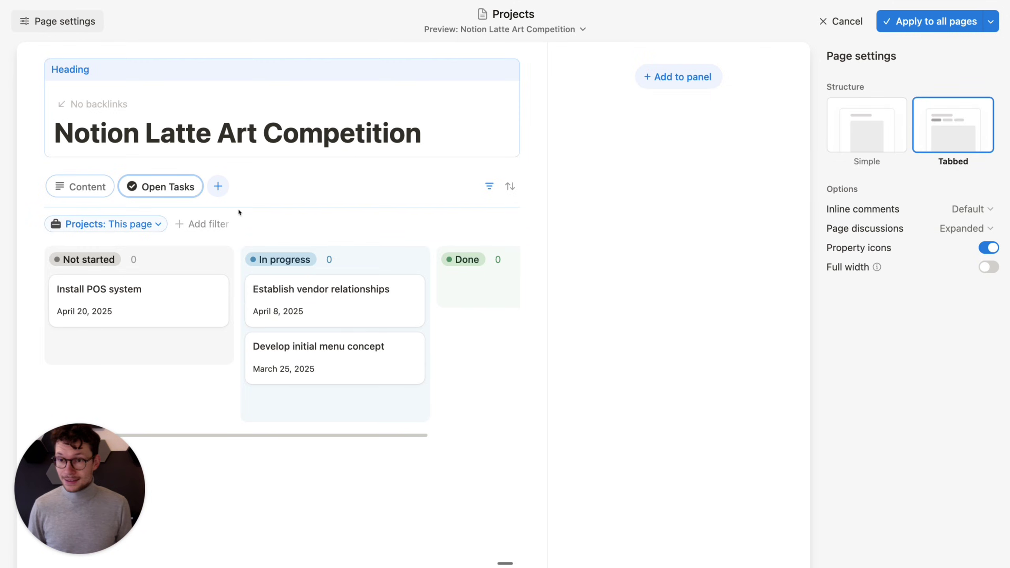
# Add a third tab showing the project's related Tasks.
pyautogui.click(179, 195)
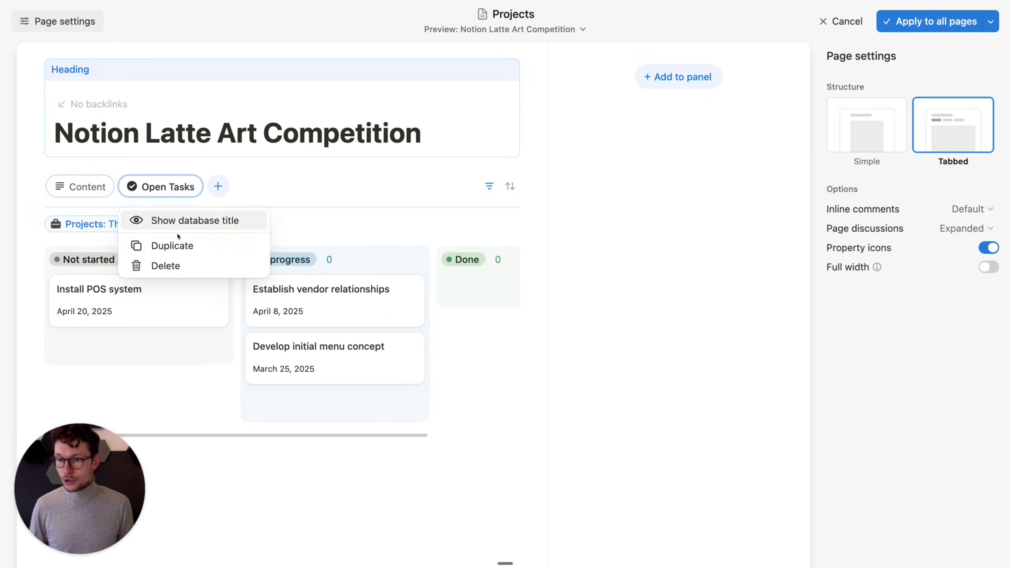
pyautogui.click(212, 166)
pyautogui.click(218, 185)
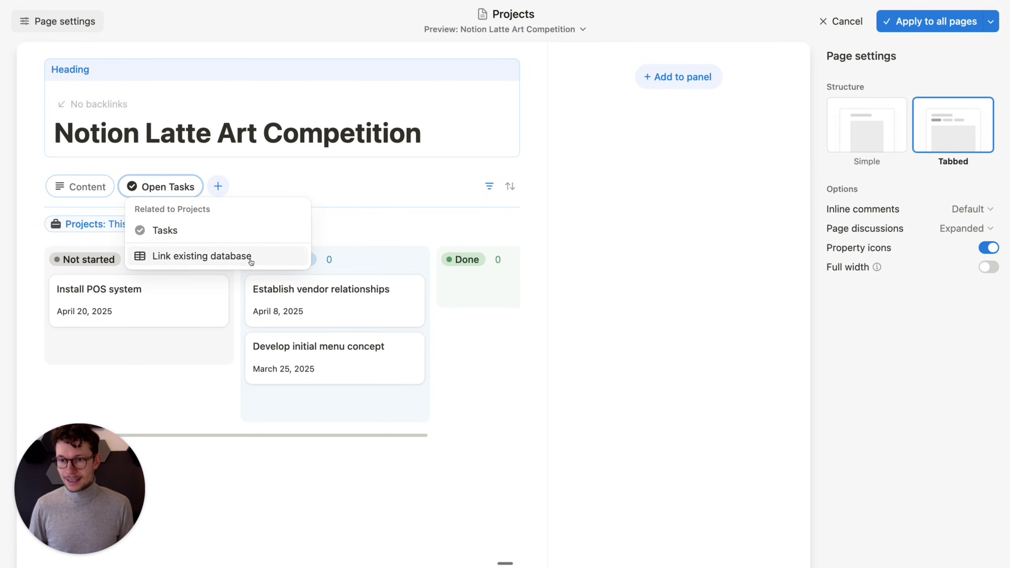
pyautogui.click(230, 230)
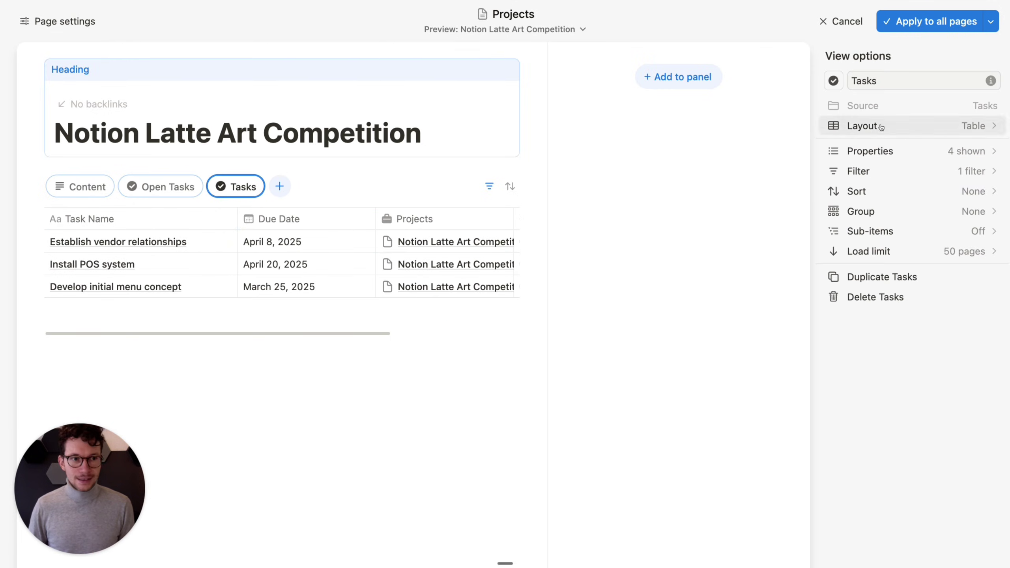
# Filter the new tab to tasks whose Status Is Done.
pyautogui.click(870, 169)
pyautogui.click(869, 102)
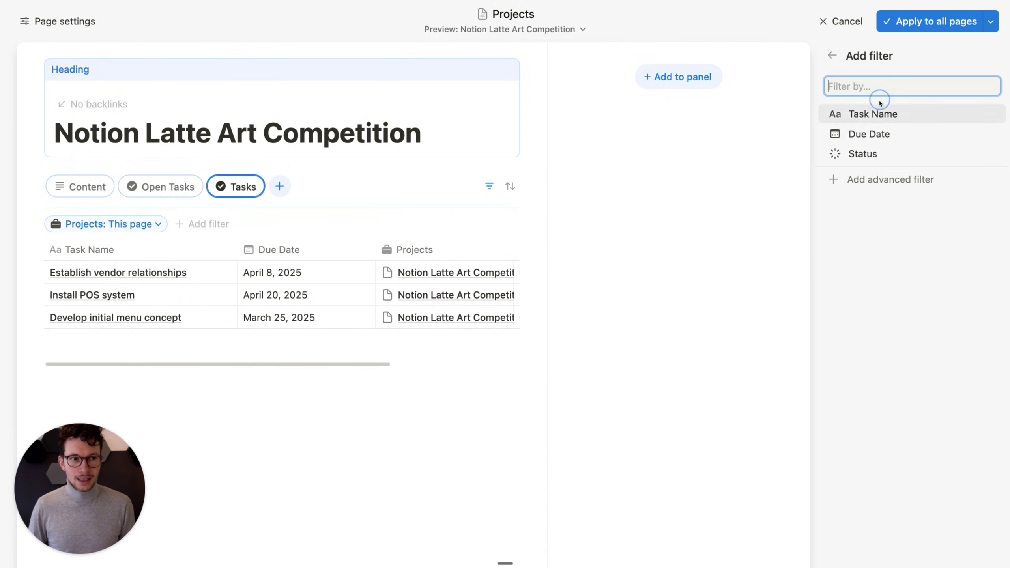
pyautogui.click(868, 178)
pyautogui.click(866, 82)
pyautogui.click(750, 110)
pyautogui.click(705, 194)
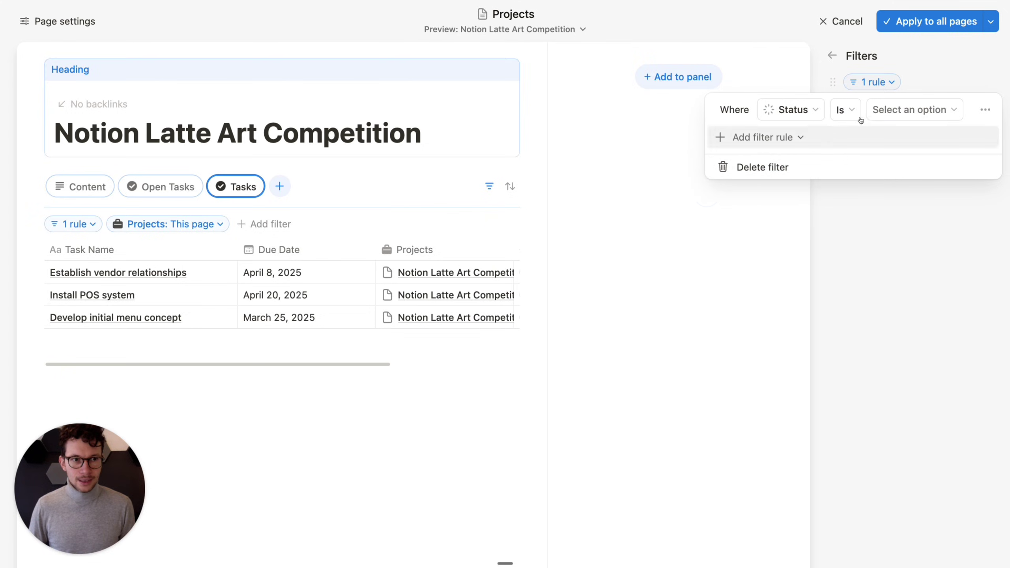
pyautogui.click(899, 106)
pyautogui.click(848, 233)
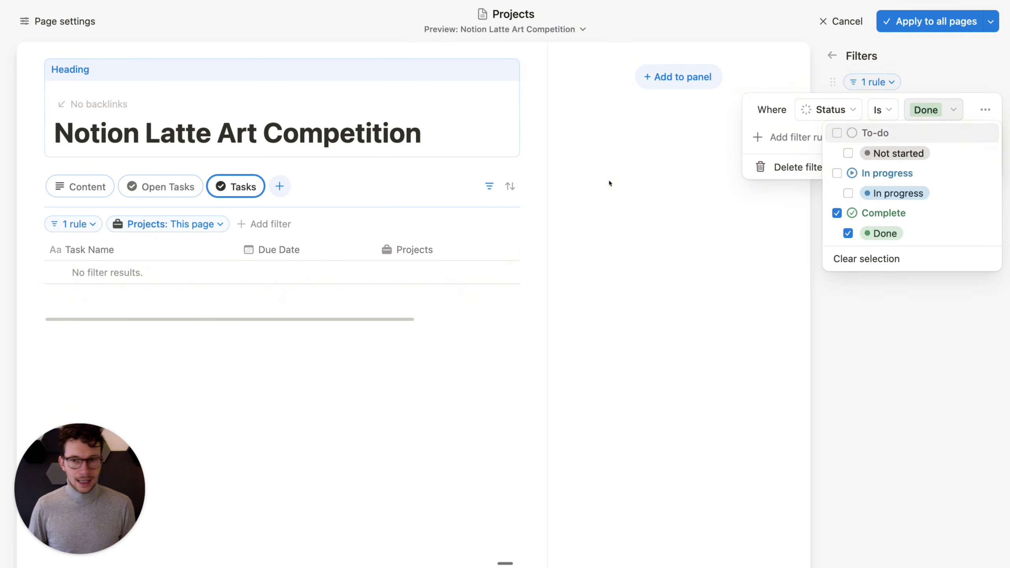
pyautogui.click(235, 158)
pyautogui.click(870, 56)
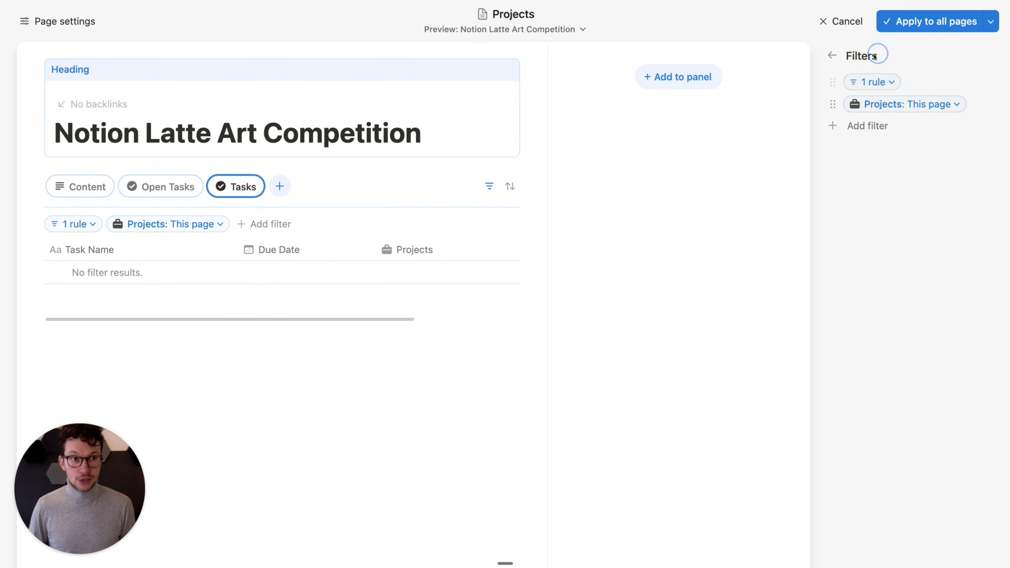
pyautogui.click(833, 56)
# Switch the tab's layout to List and rename it 'Completed Tasks'.
pyautogui.click(881, 124)
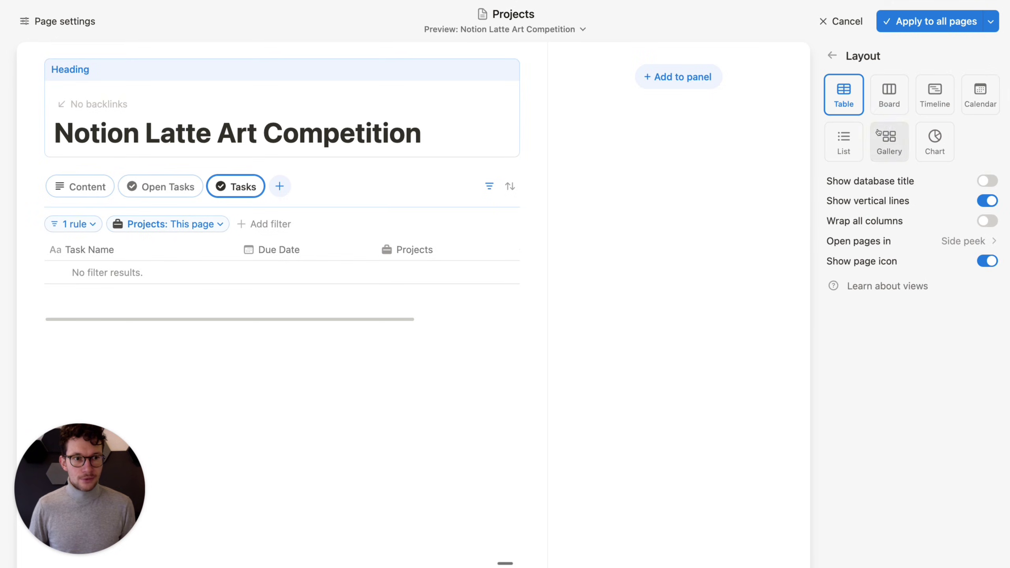
pyautogui.click(842, 147)
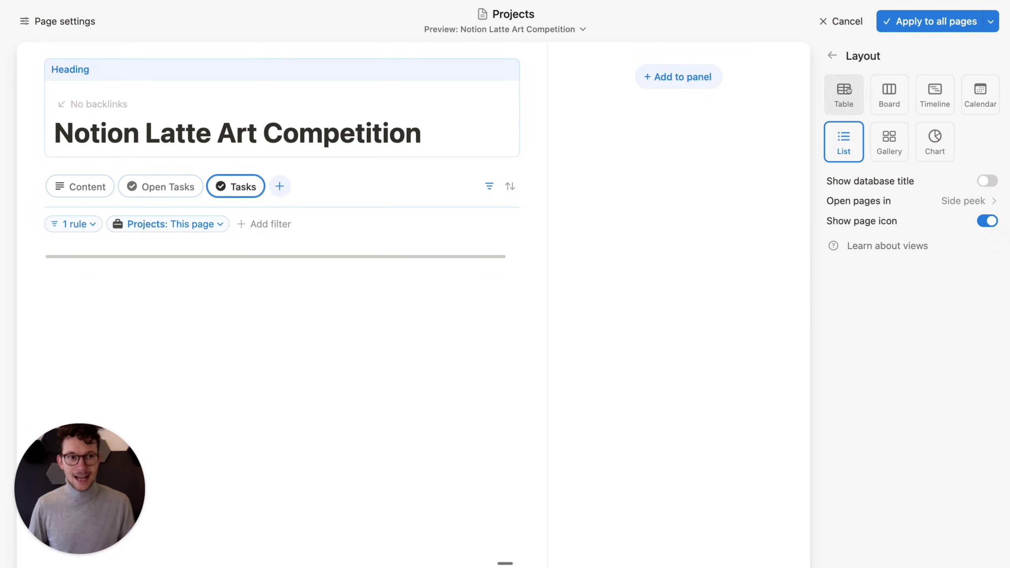
pyautogui.click(833, 57)
pyautogui.click(873, 82)
pyautogui.press('super+a')
pyautogui.write('Completed Tasks')
pyautogui.press('Return')
pyautogui.click(628, 192)
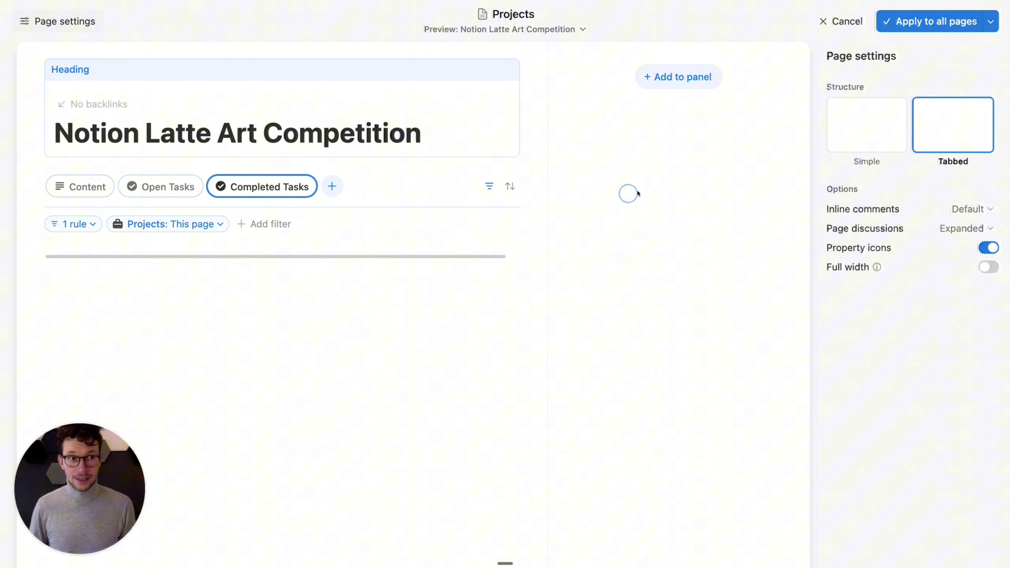
# Apply the layout to all project pages, then open Notion Latte Art Competition full-page on Open Tasks.
pyautogui.click(898, 22)
pyautogui.click(419, 304)
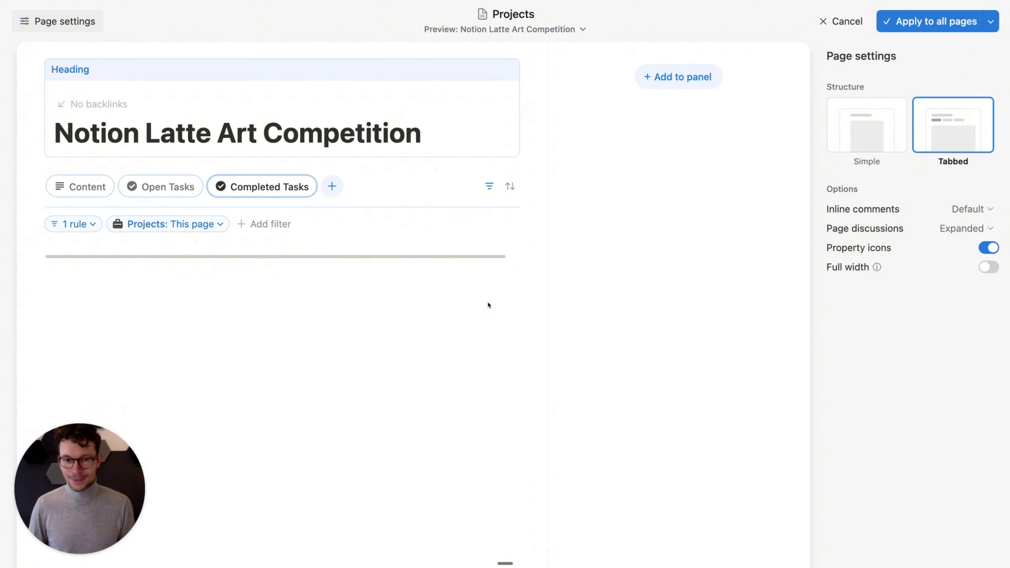
pyautogui.click(928, 22)
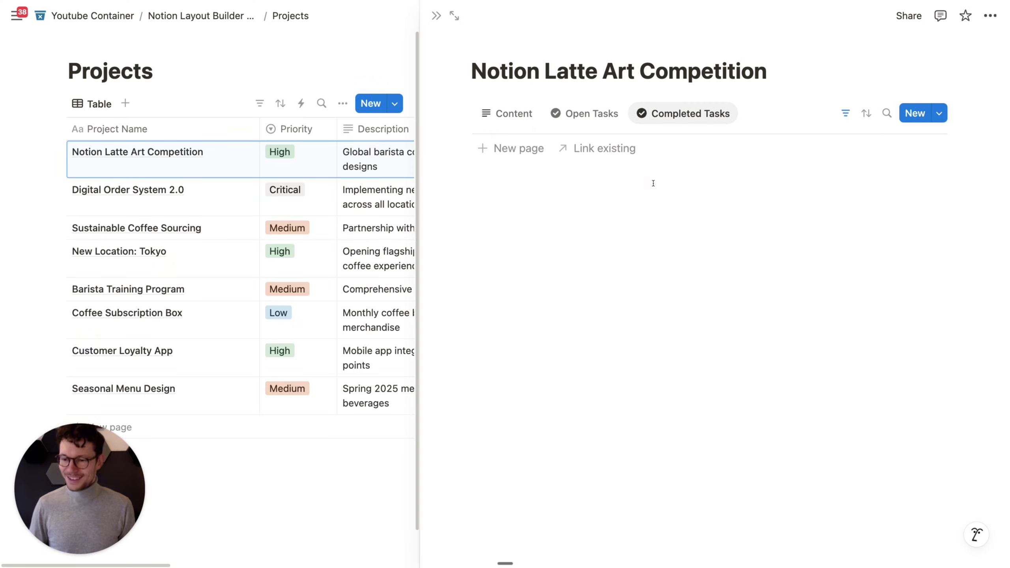
pyautogui.click(435, 16)
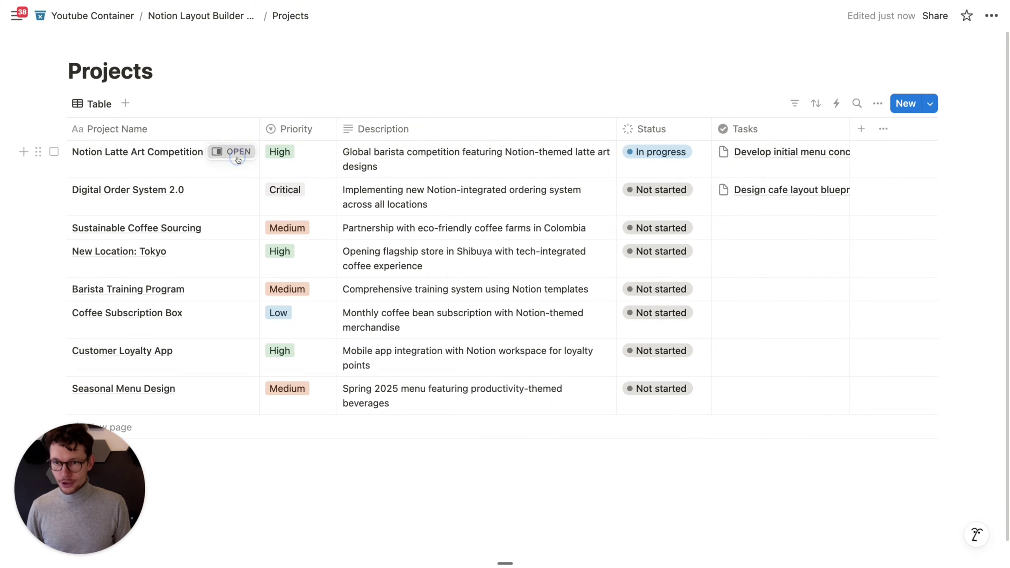
pyautogui.click(238, 152)
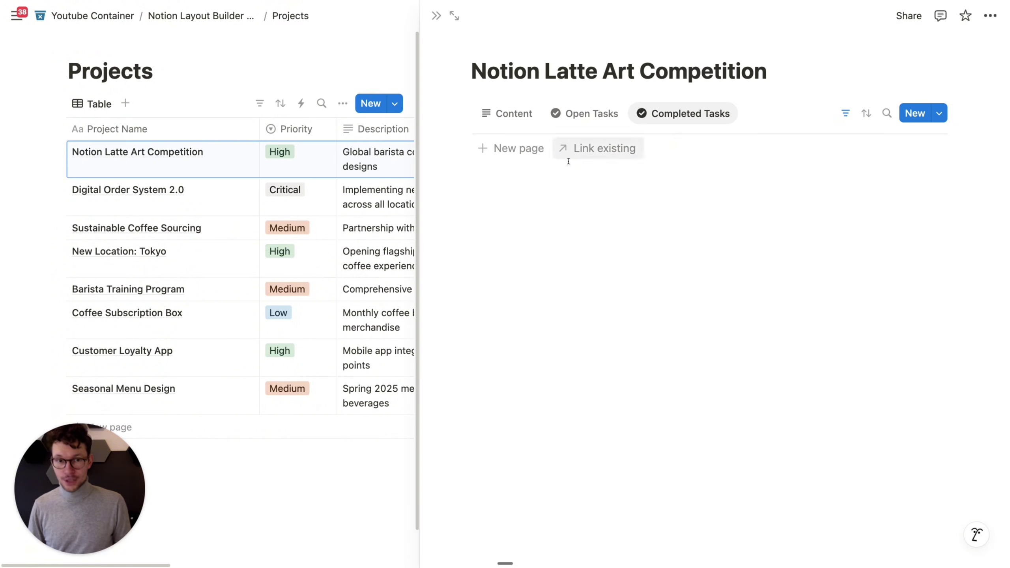
pyautogui.click(585, 113)
pyautogui.click(453, 16)
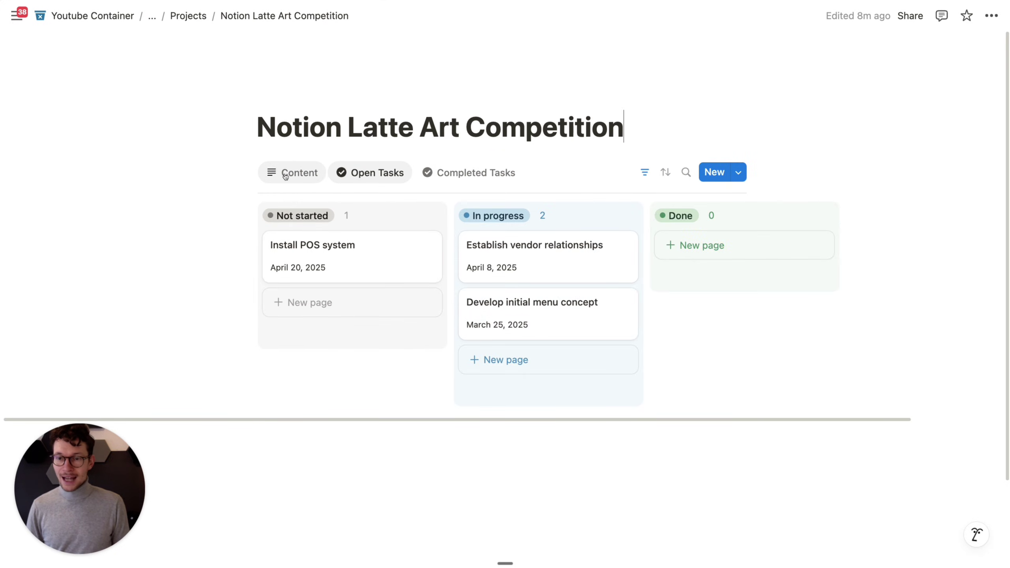
# On the Content tab, add the placeholder paragraph 'nonasduiänasdän'.
pyautogui.click(283, 173)
pyautogui.scroll(-4, 314, 281)
pyautogui.scroll(1, 314, 281)
pyautogui.scroll(2, 322, 286)
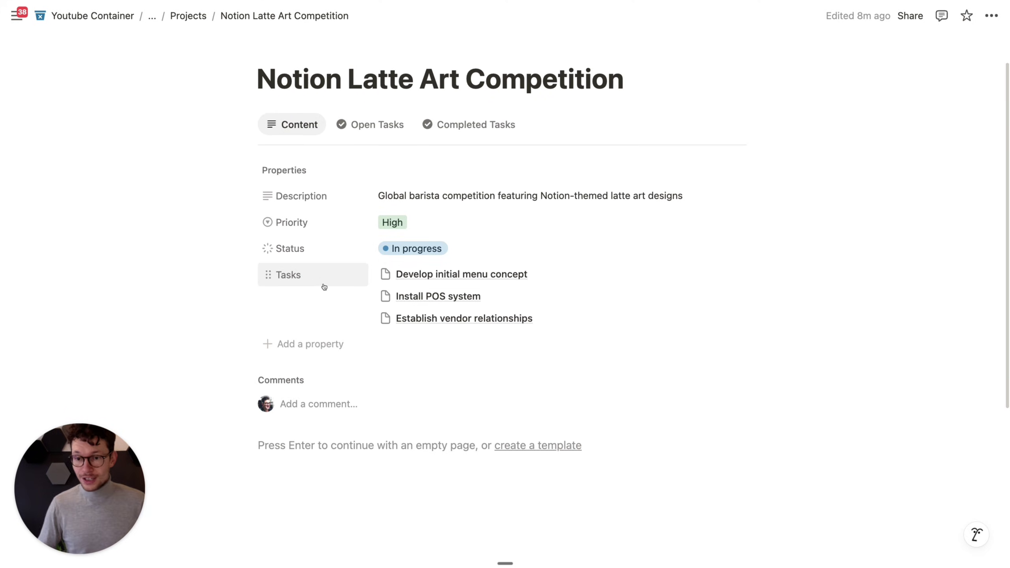
pyautogui.scroll(-1, 332, 282)
pyautogui.scroll(3, 332, 283)
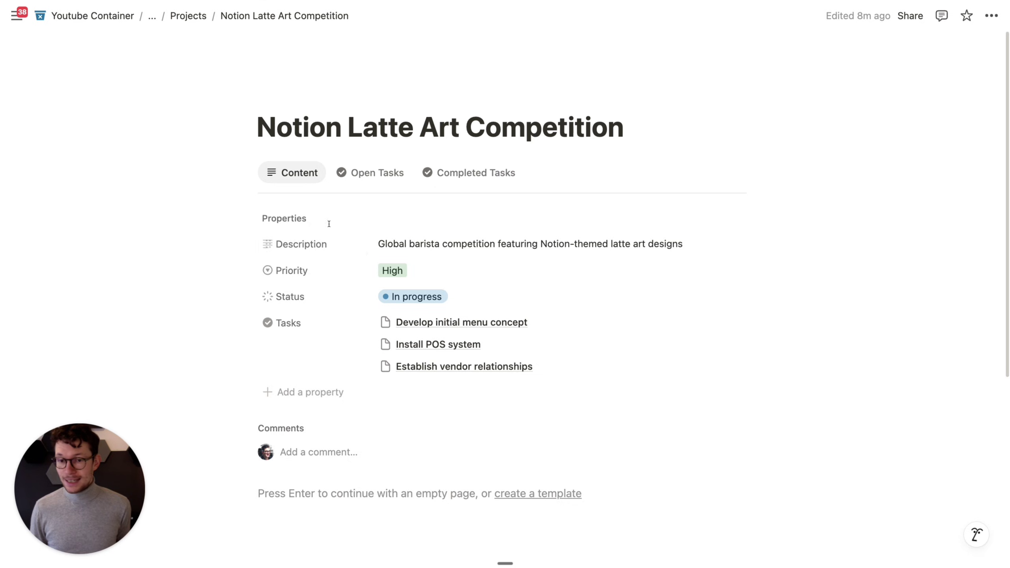
pyautogui.scroll(-3, 294, 179)
pyautogui.click(305, 363)
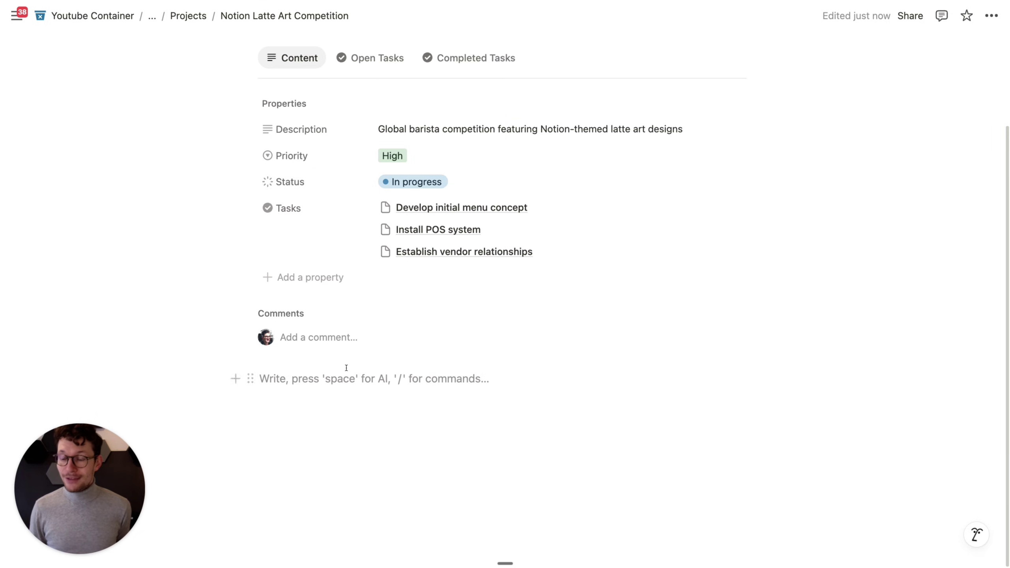
pyautogui.write('nonasduiänasdän')
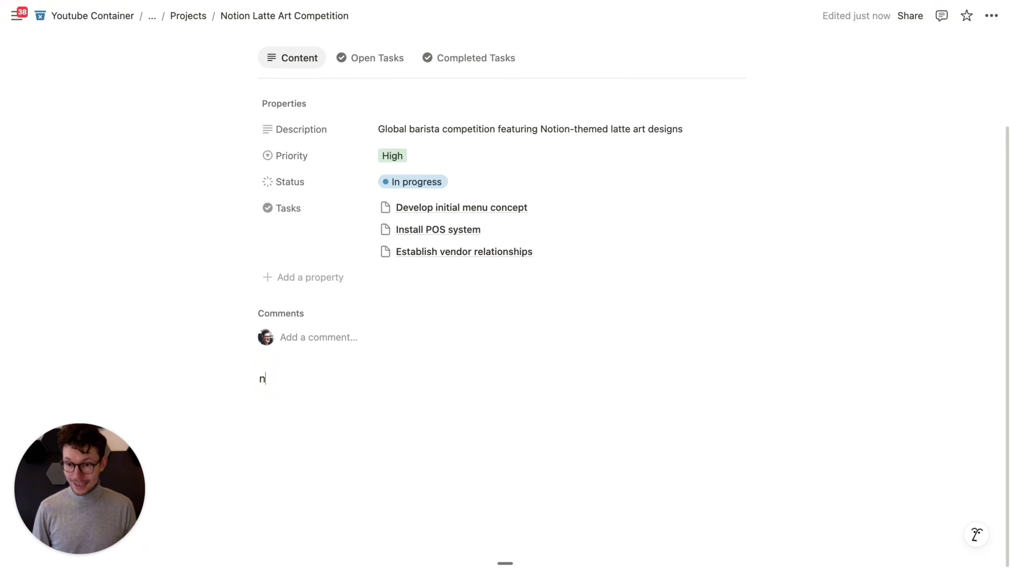
# Add the placeholder Heading 2 'adlknasd' below it using /h2.
pyautogui.press('Return')
pyautogui.write('/')
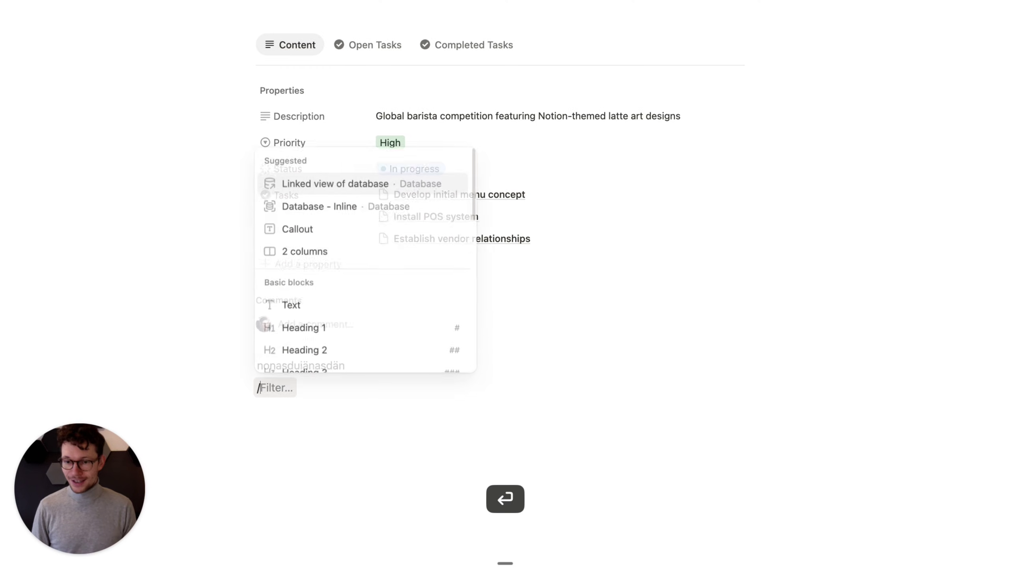
pyautogui.write('h2')
pyautogui.press('Return')
pyautogui.write('adlknasd')
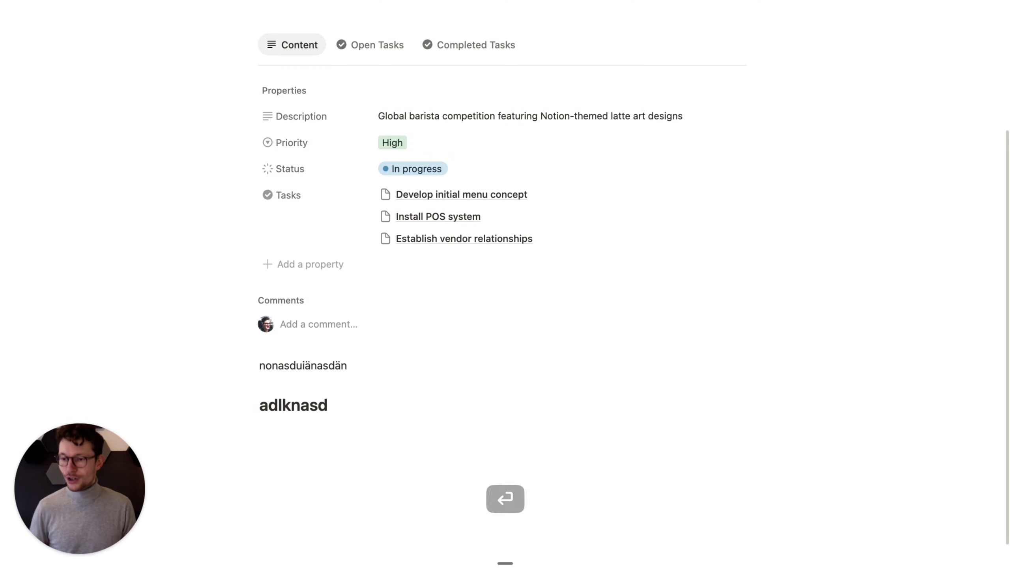
pyautogui.press('Return')
pyautogui.scroll(3, 345, 353)
# Compare the Open Tasks board and the Content tab, ending on Content.
pyautogui.click(403, 171)
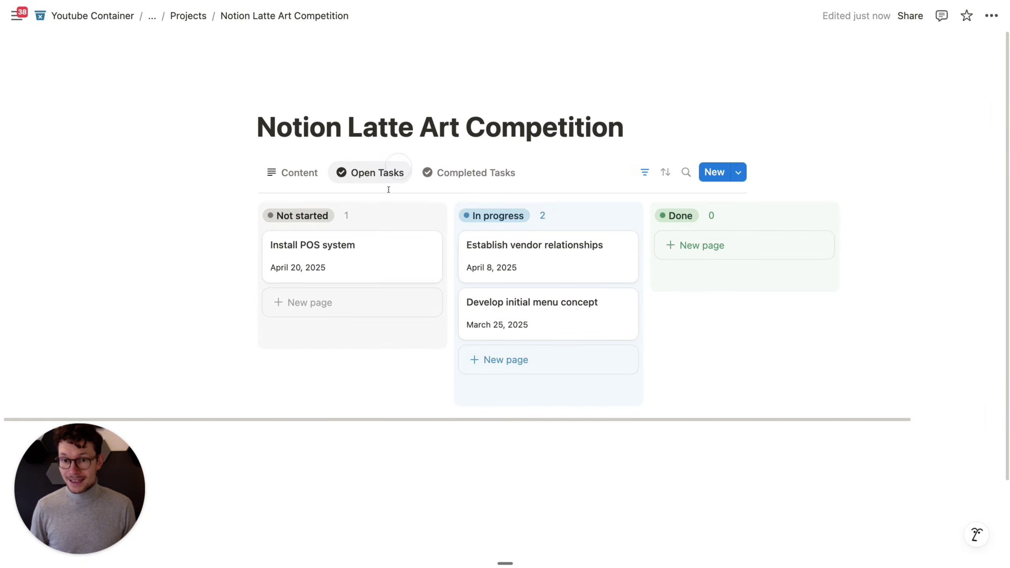
pyautogui.scroll(-3, 354, 334)
pyautogui.click(525, 396)
pyautogui.click(363, 350)
pyautogui.scroll(1, 371, 348)
pyautogui.scroll(3, 370, 349)
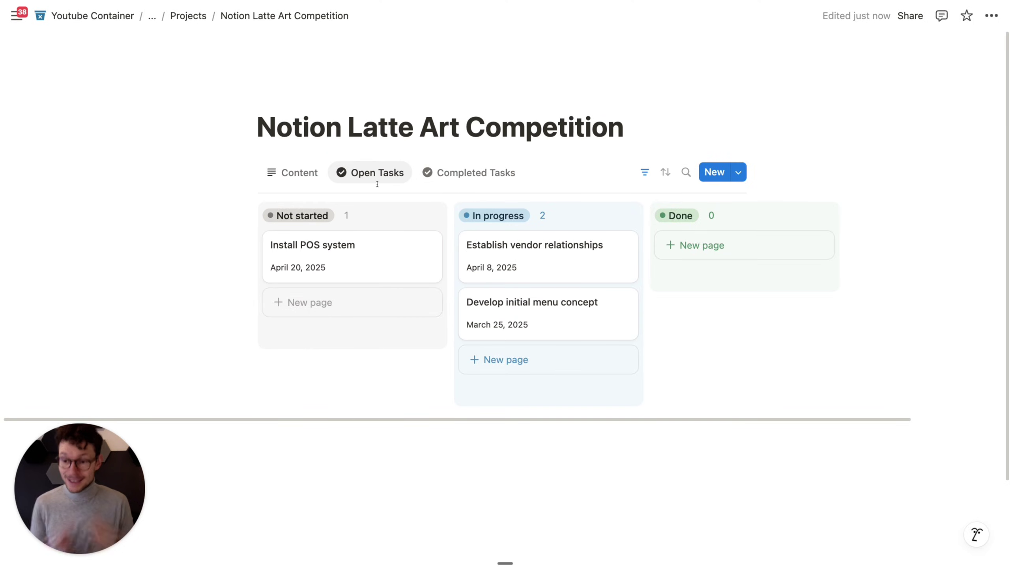
pyautogui.click(294, 175)
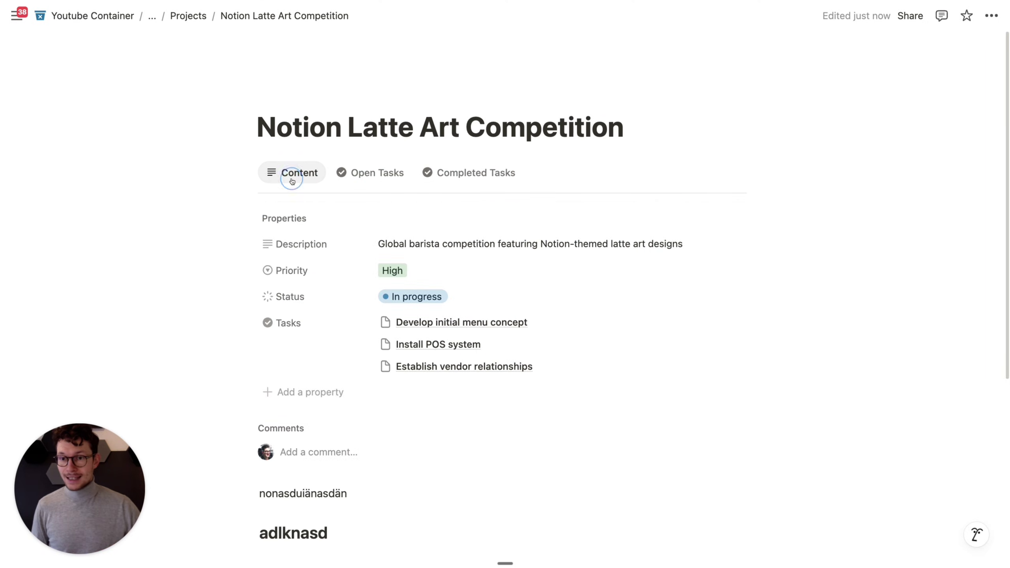
pyautogui.scroll(-2, 350, 221)
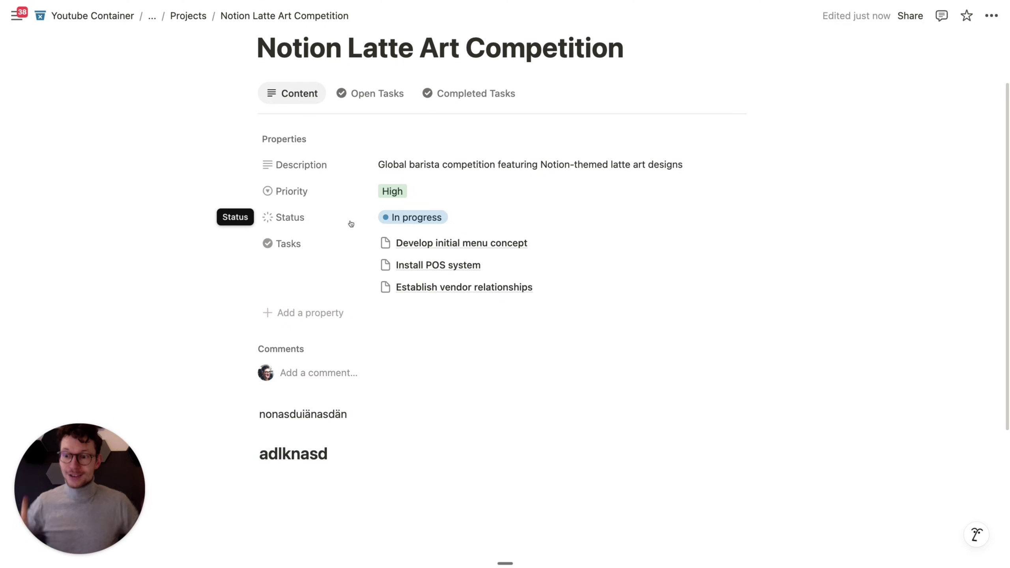
pyautogui.click(360, 89)
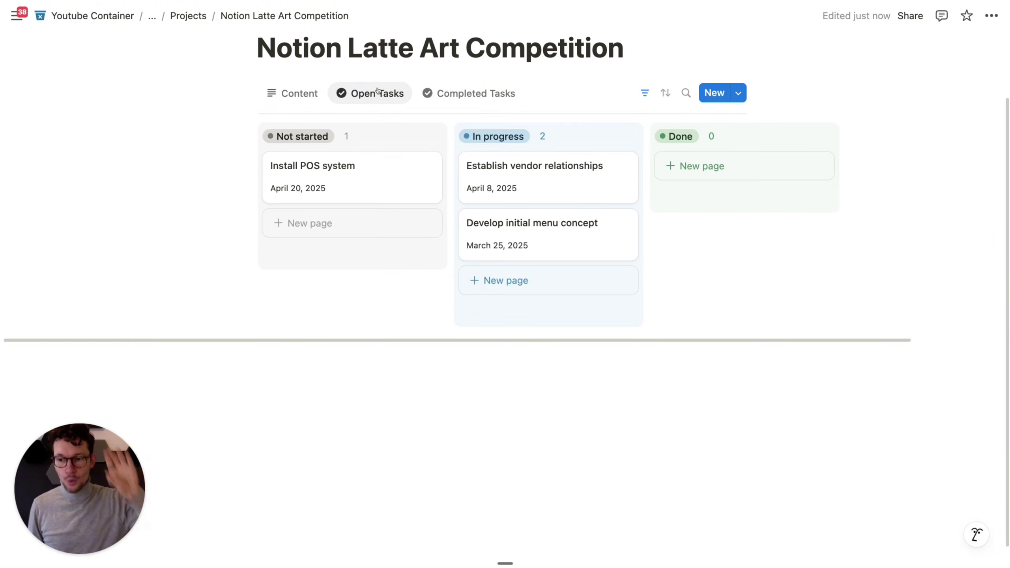
pyautogui.scroll(2, 451, 215)
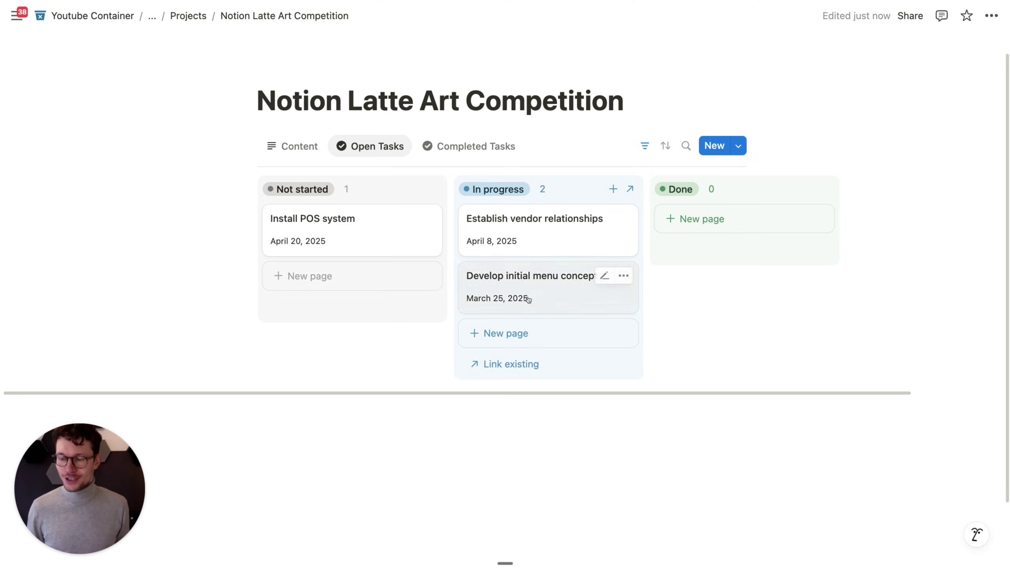
pyautogui.click(292, 153)
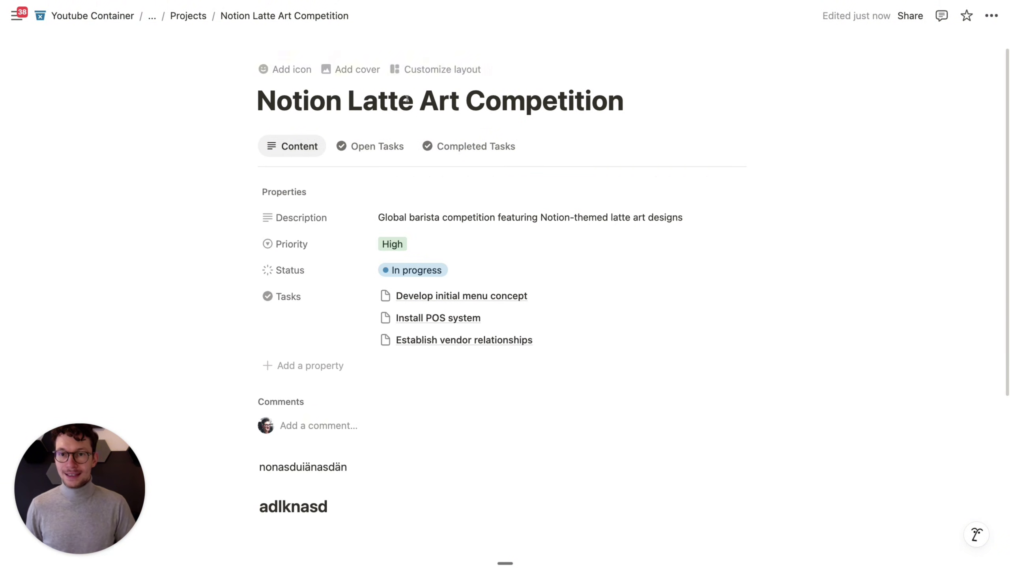
pyautogui.click(469, 68)
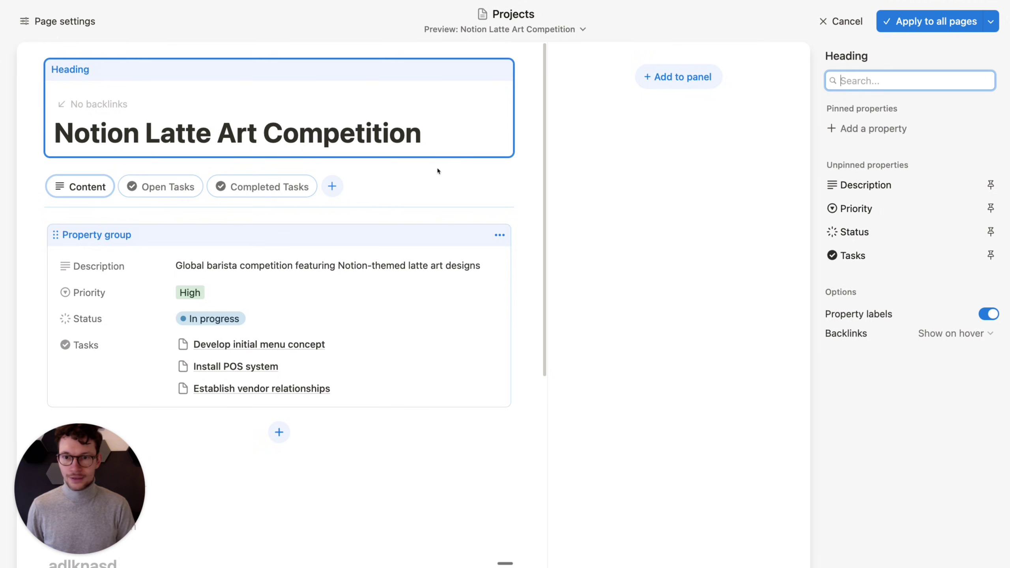
pyautogui.click(451, 446)
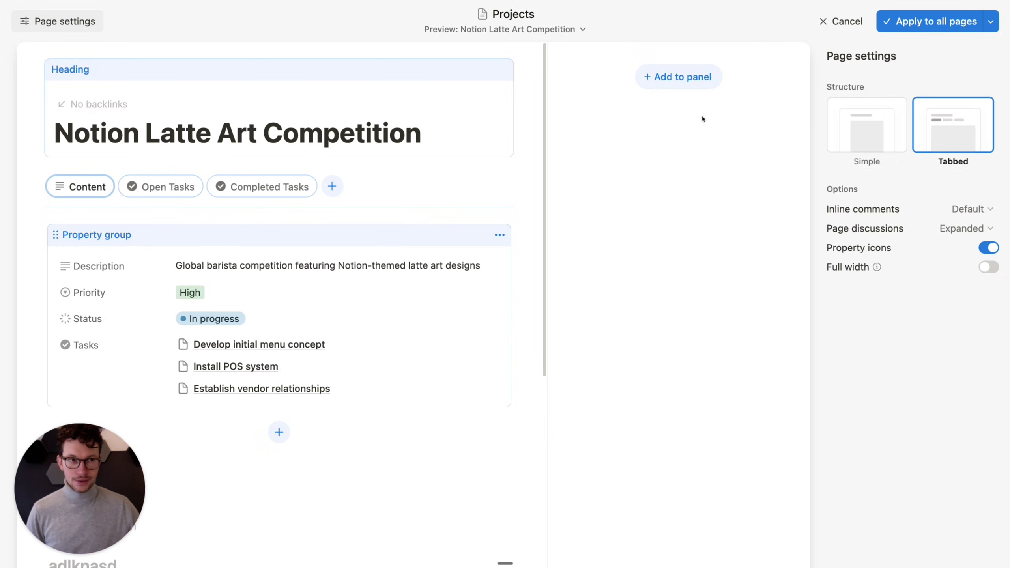
pyautogui.click(838, 22)
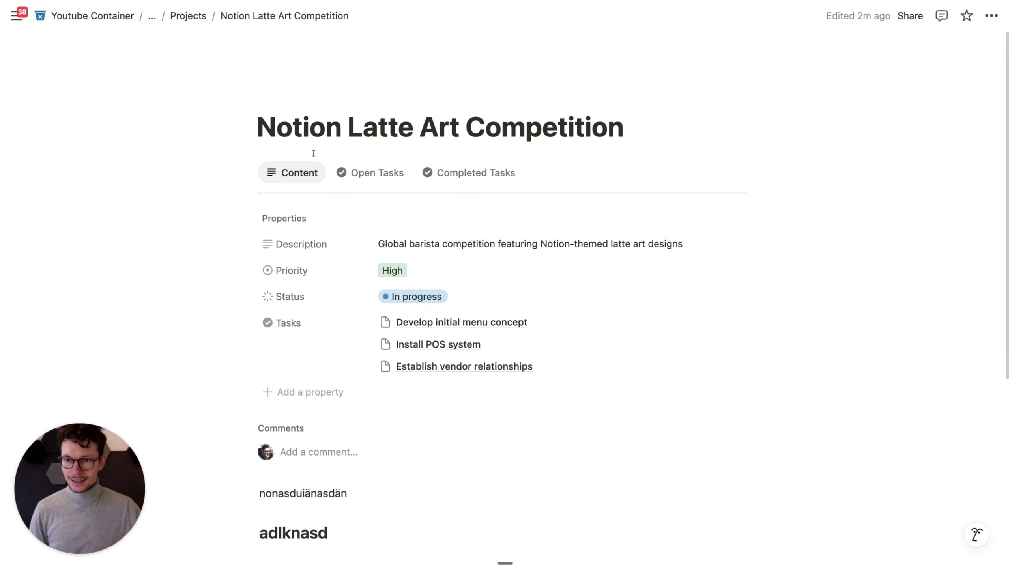
# Review the project's Open Tasks, Completed Tasks and Content tabs.
pyautogui.click(359, 173)
pyautogui.click(452, 172)
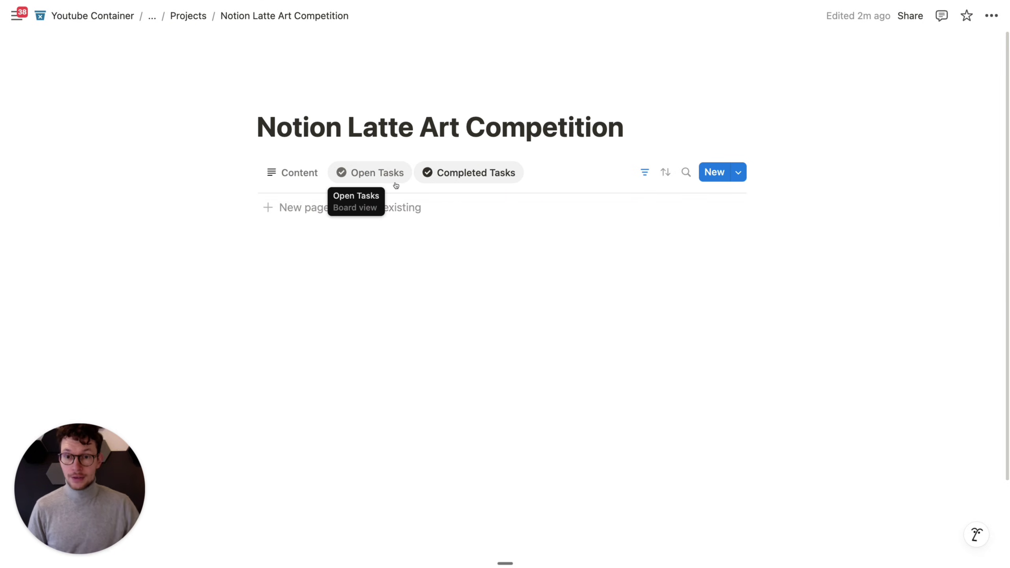
pyautogui.click(395, 185)
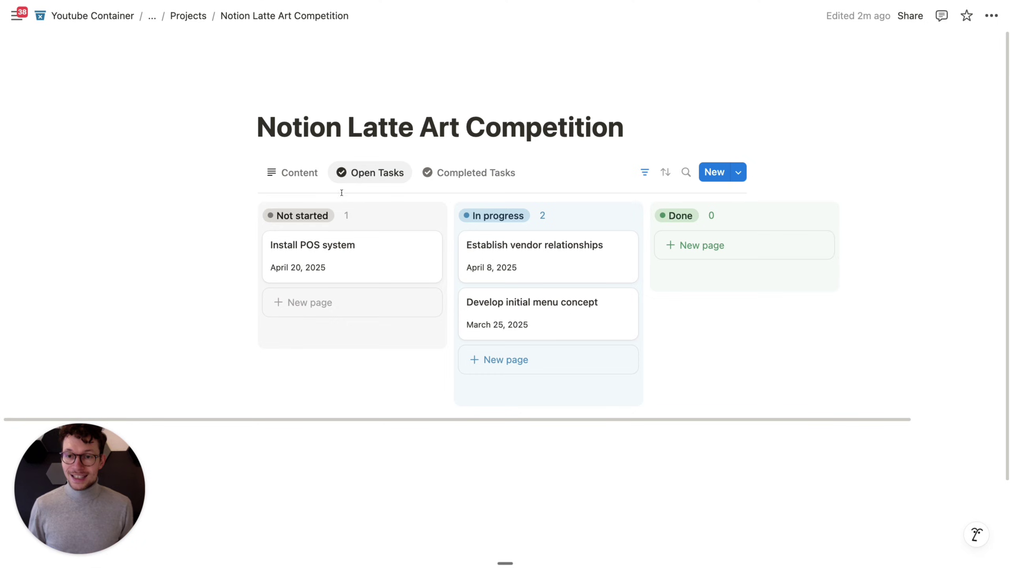
pyautogui.click(293, 182)
pyautogui.scroll(-3, 294, 181)
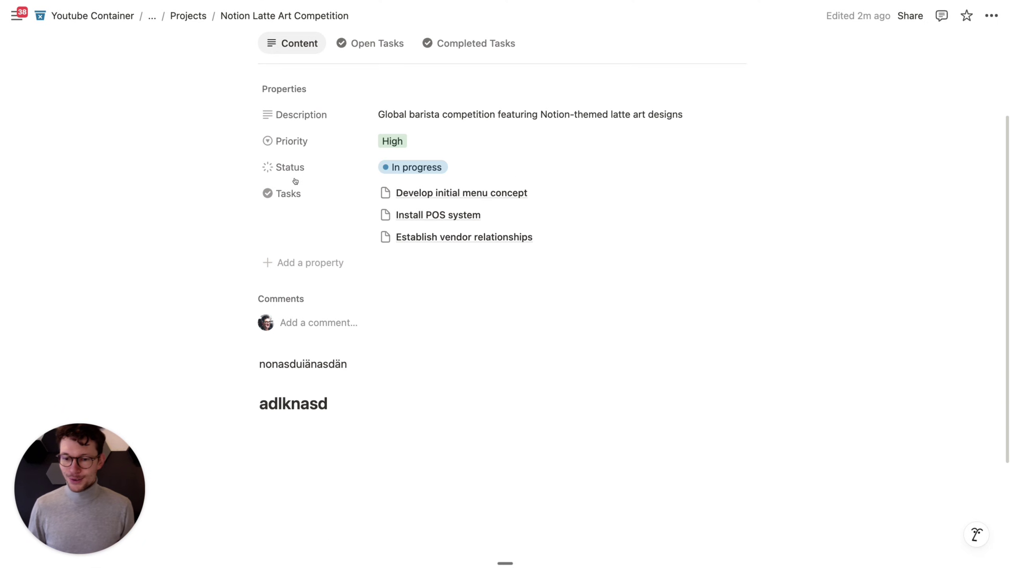
pyautogui.scroll(2, 296, 151)
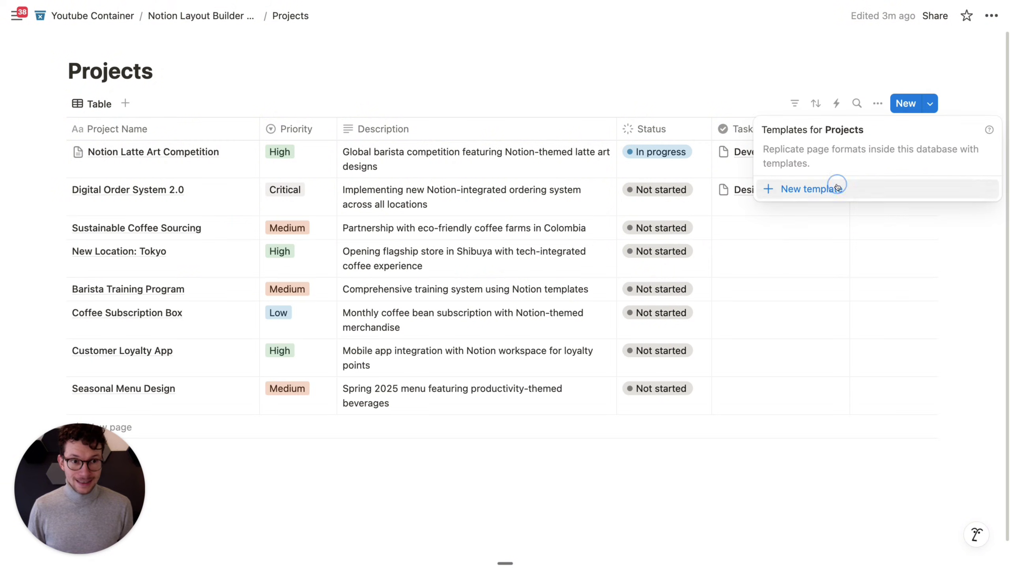
# Create a 'New Project' template and give its body a 'Tasks' Heading 2.
pyautogui.click(835, 186)
pyautogui.write('New Project')
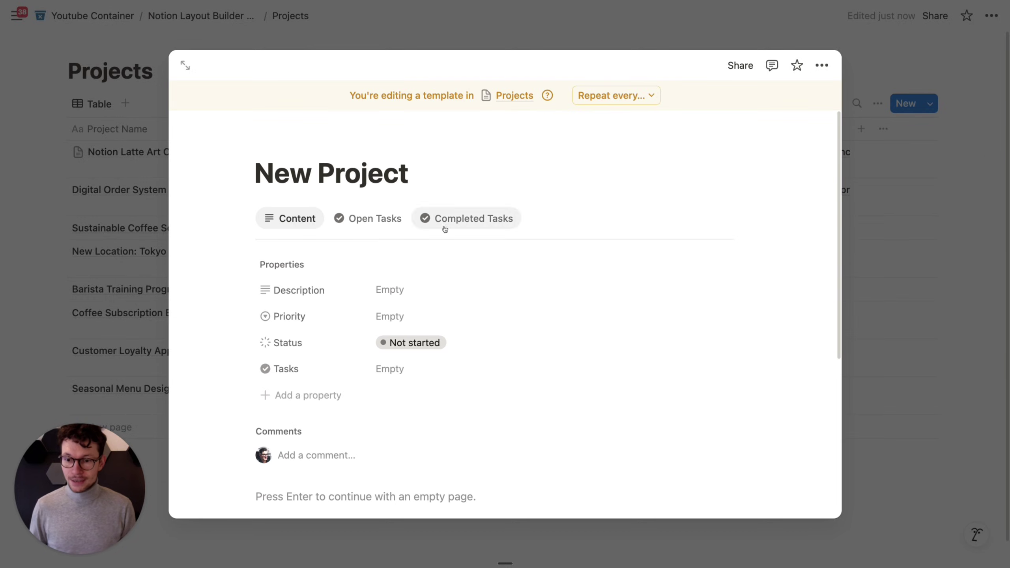
pyautogui.scroll(-5, 333, 357)
pyautogui.click(324, 330)
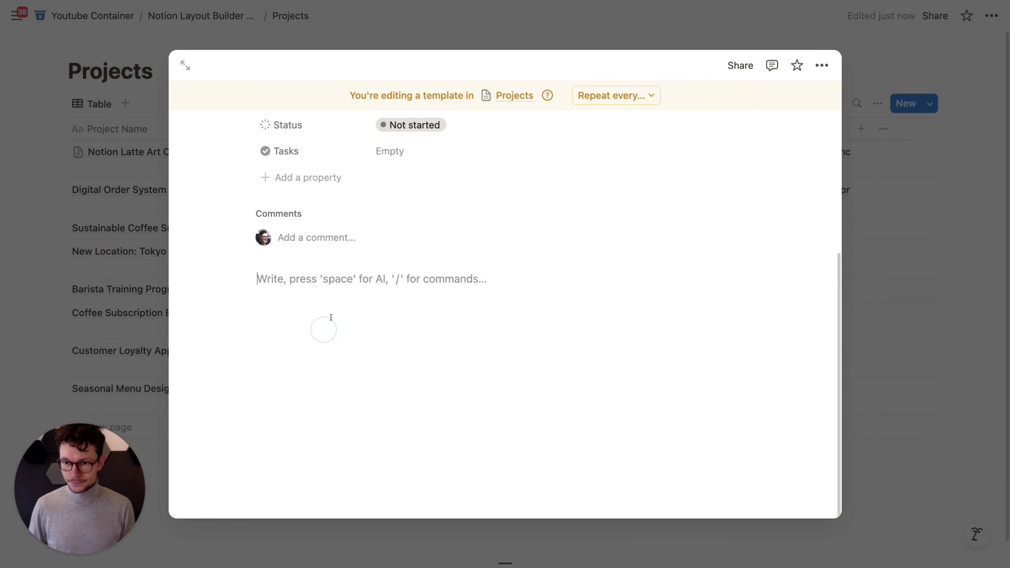
pyautogui.press('Return')
pyautogui.write('/hea')
pyautogui.press('Return')
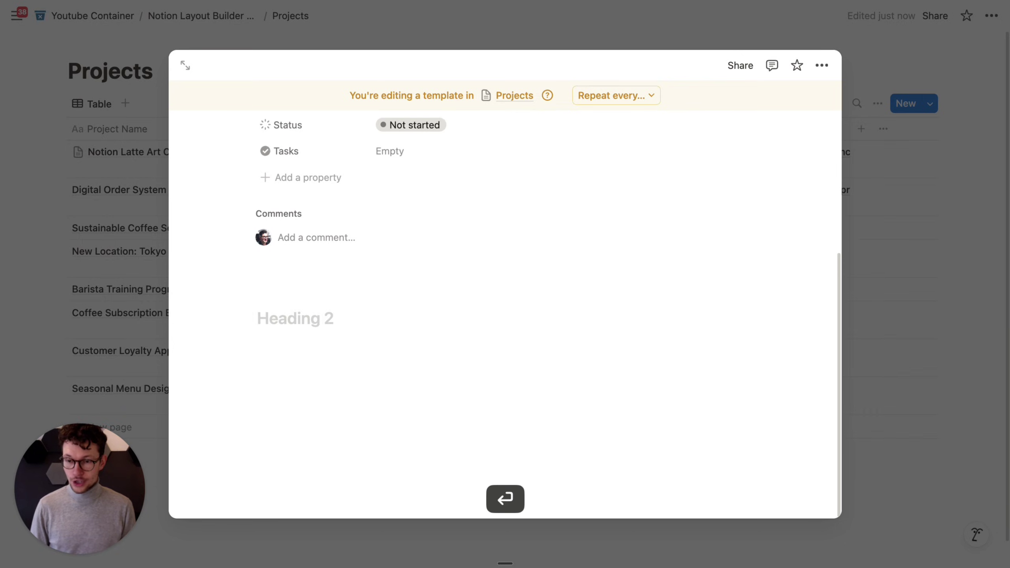
pyautogui.write('N')
pyautogui.press('BackSpace')
pyautogui.write('Tasks')
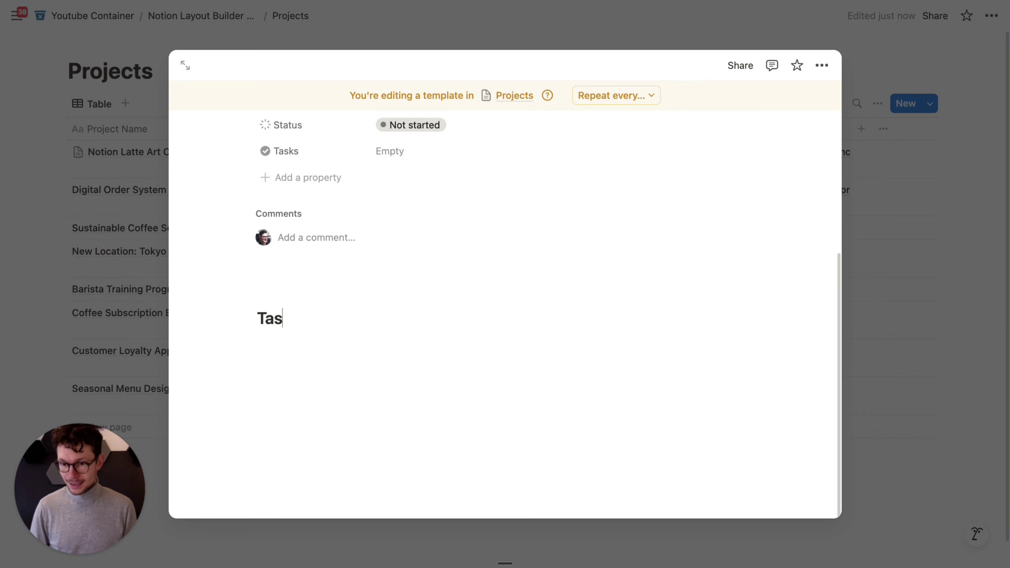
pyautogui.press('Return')
# Insert a linked table view of the Tasks database under the heading.
pyautogui.write('/create')
pyautogui.press('Return')
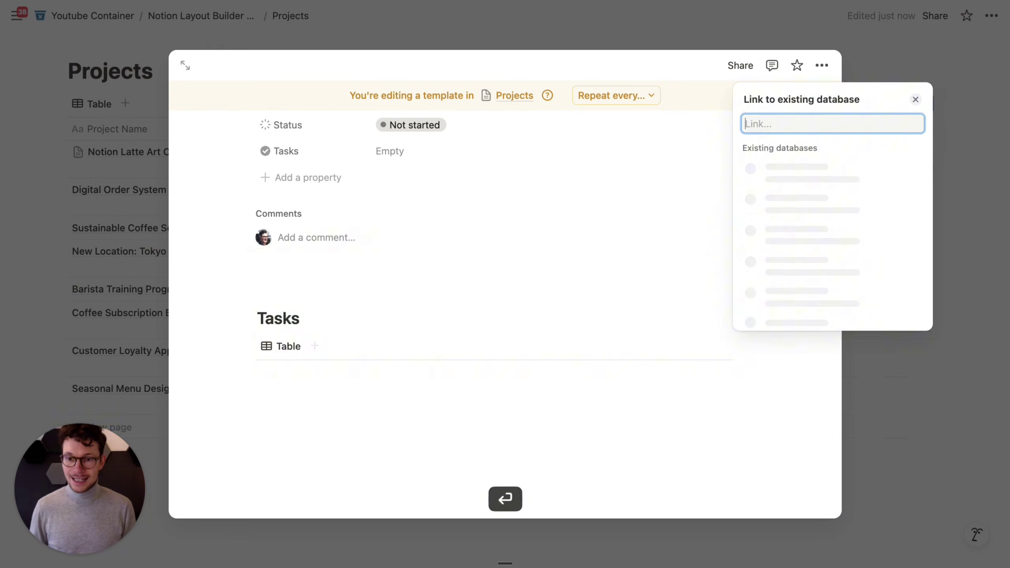
pyautogui.click(773, 207)
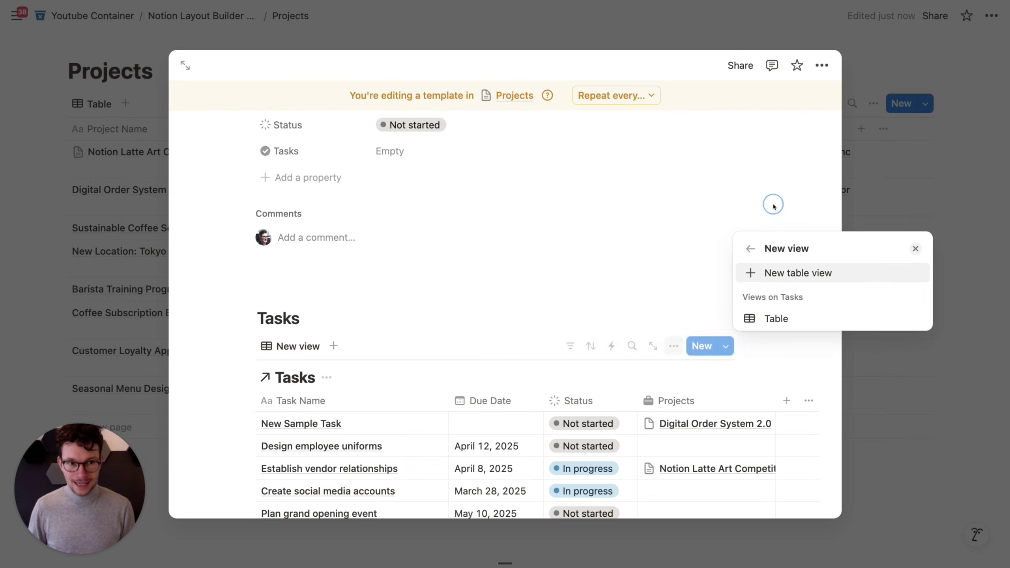
pyautogui.click(752, 273)
pyautogui.click(548, 295)
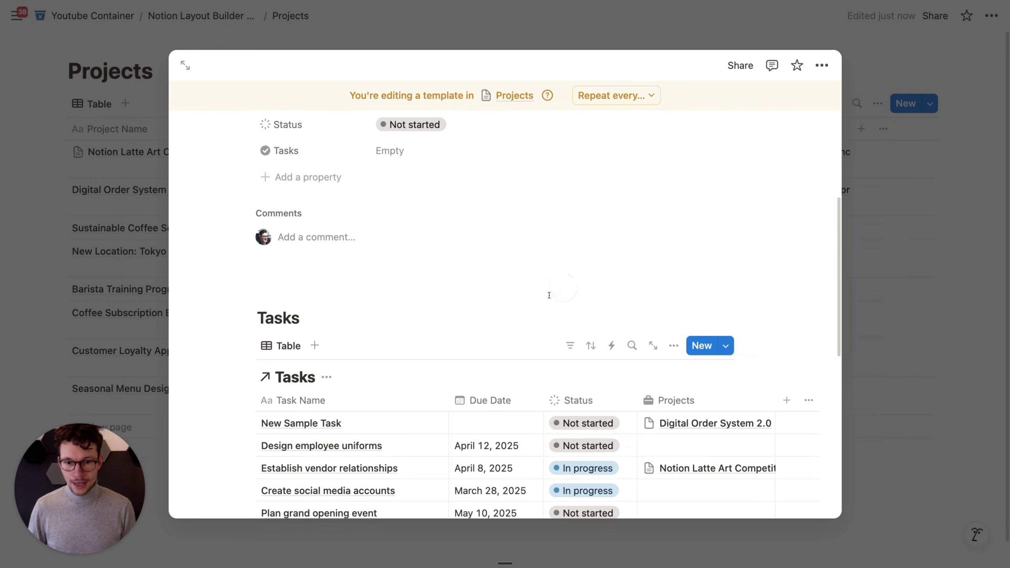
pyautogui.scroll(-6, 547, 239)
pyautogui.scroll(4, 546, 177)
# Filter the linked Tasks table with an advanced rule: Projects contains New Project.
pyautogui.click(570, 253)
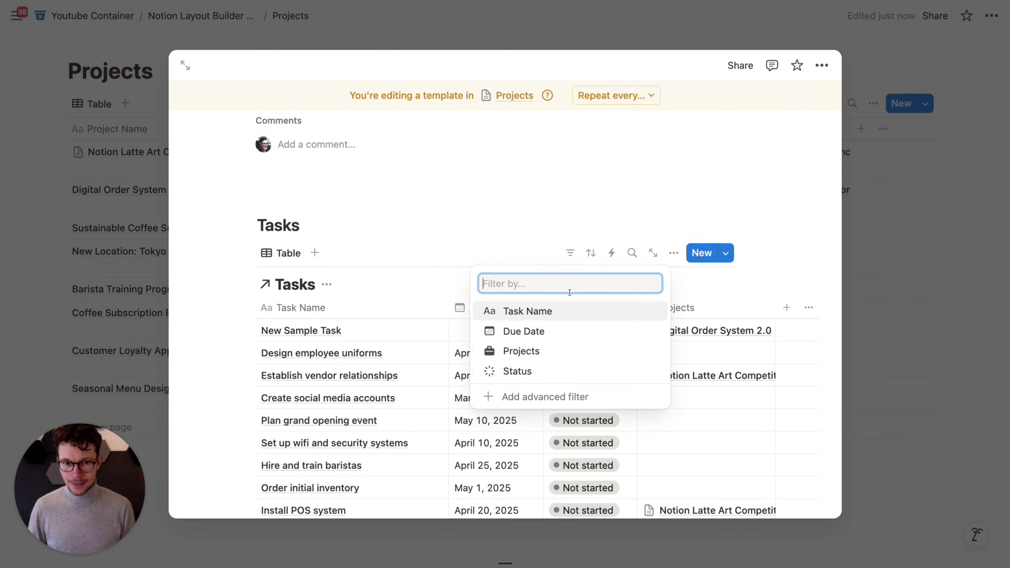
pyautogui.click(525, 396)
pyautogui.click(195, 337)
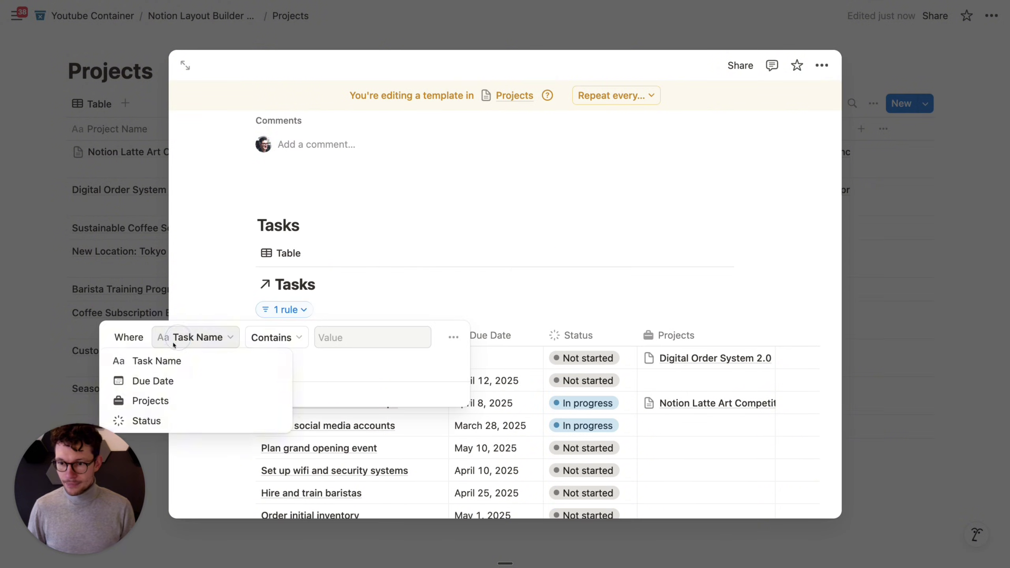
pyautogui.click(164, 400)
pyautogui.click(336, 338)
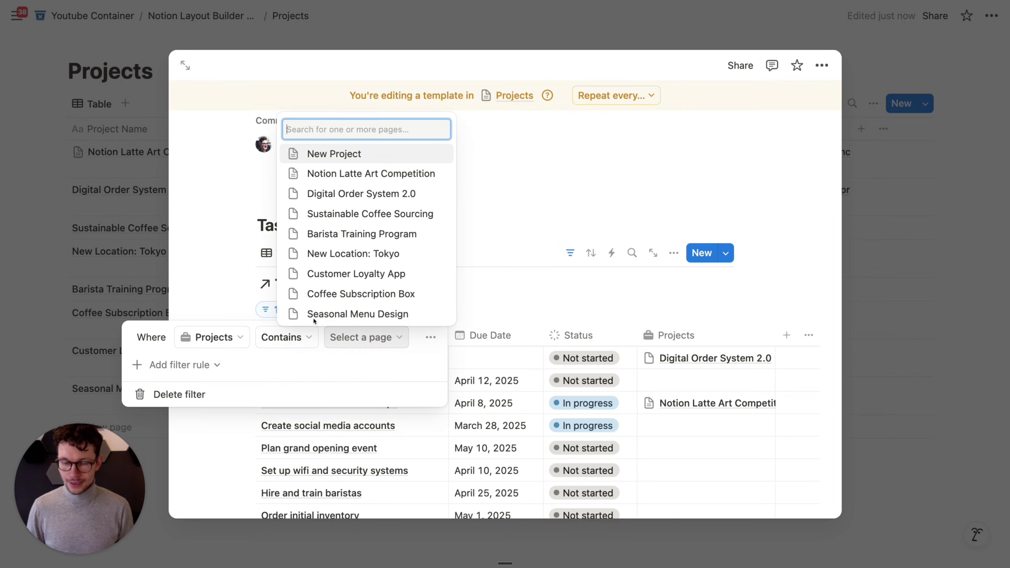
pyautogui.click(332, 153)
pyautogui.click(535, 223)
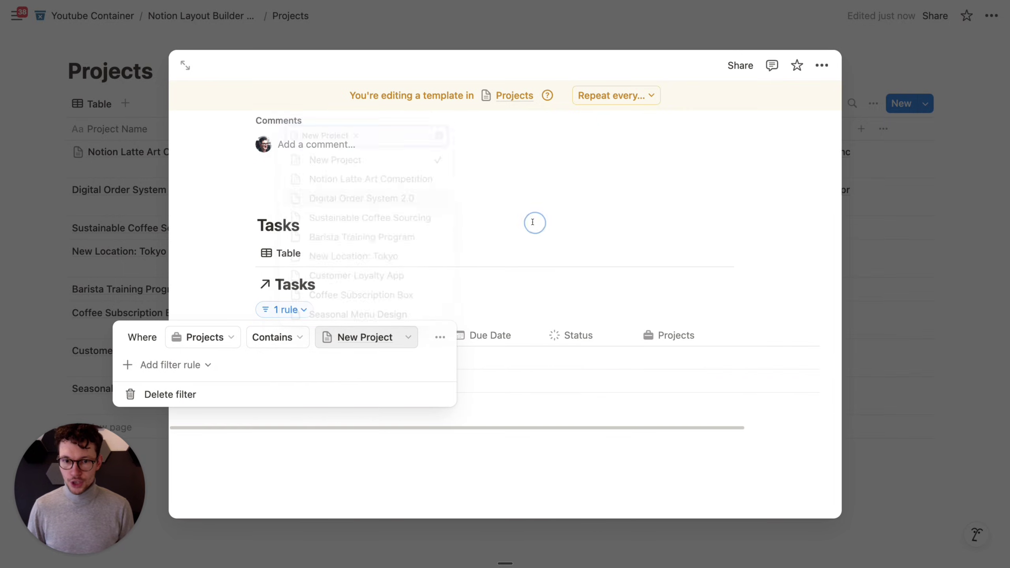
pyautogui.click(503, 221)
# Hide the linked Tasks table's database title.
pyautogui.scroll(3, 499, 227)
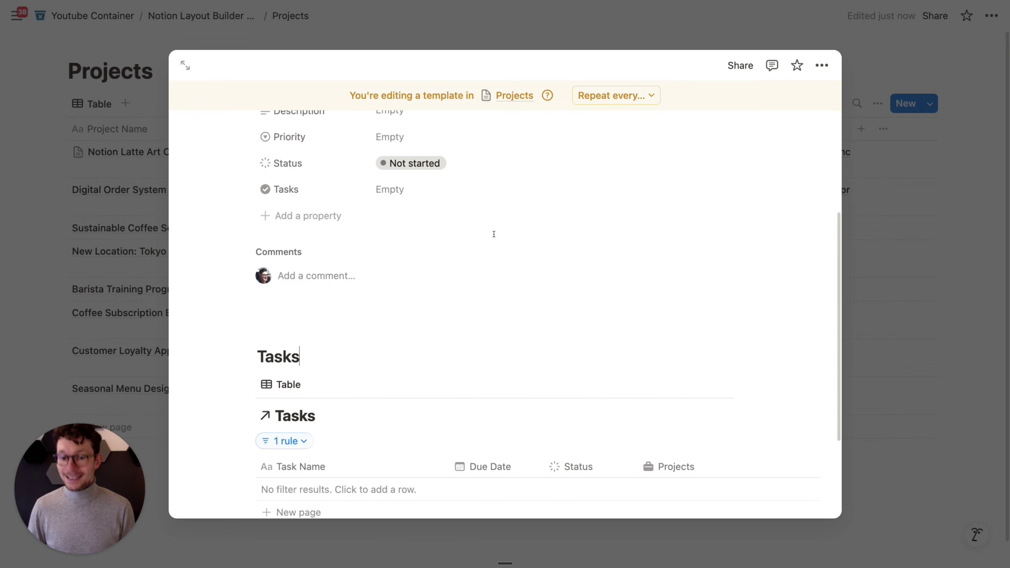
pyautogui.scroll(3, 493, 238)
pyautogui.scroll(-4, 485, 257)
pyautogui.scroll(-3, 482, 368)
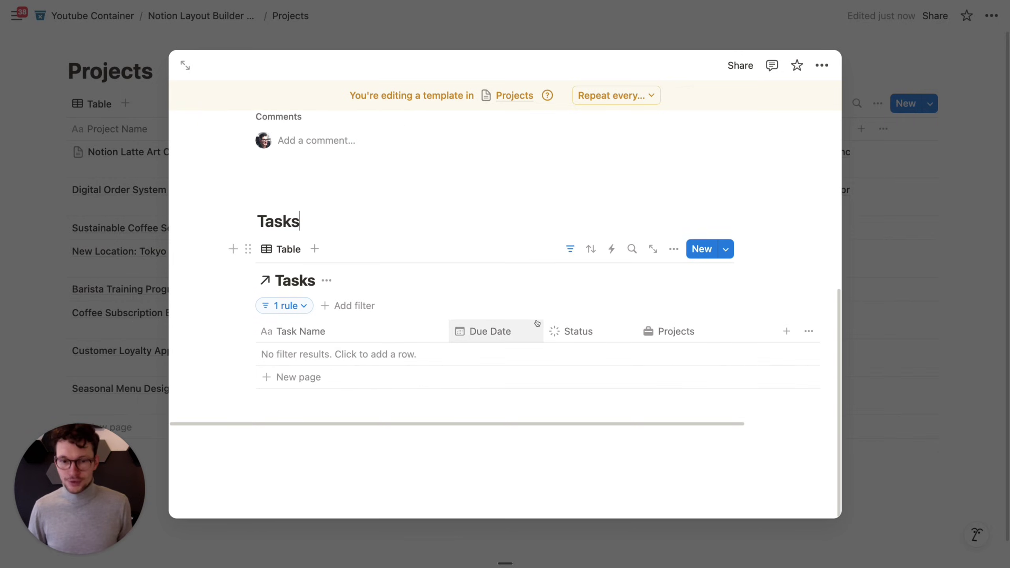
pyautogui.scroll(2, 537, 315)
pyautogui.scroll(1, 532, 321)
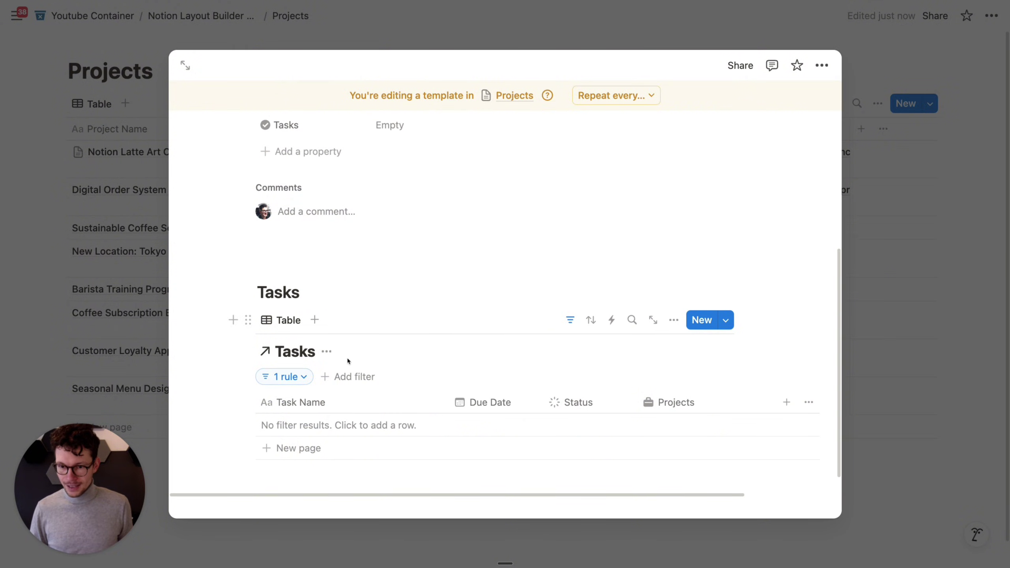
pyautogui.click(326, 351)
pyautogui.click(321, 421)
# Check the Open Tasks and Content tabs, then close the template to return to Projects.
pyautogui.scroll(6, 345, 379)
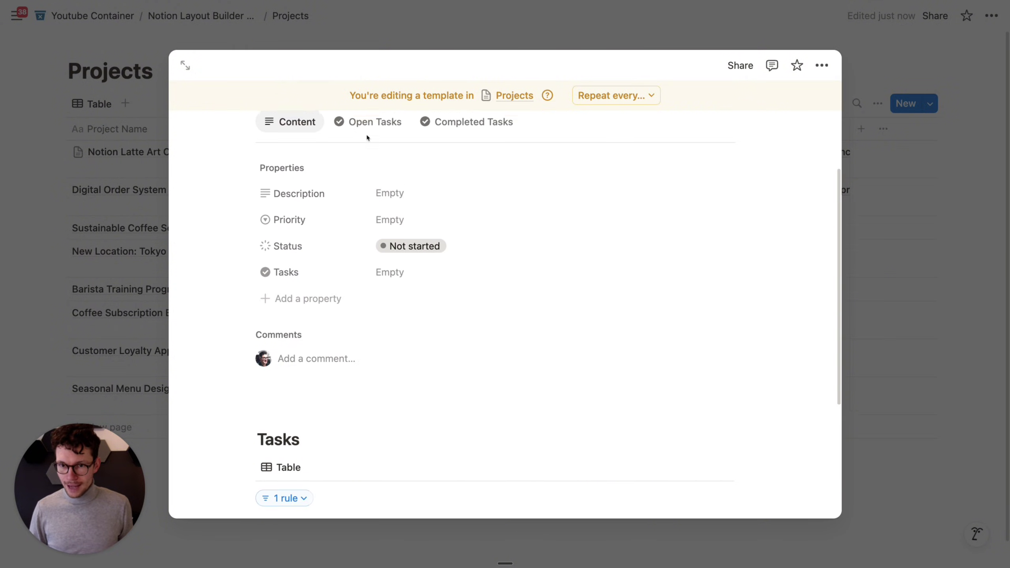
pyautogui.click(368, 218)
pyautogui.click(280, 219)
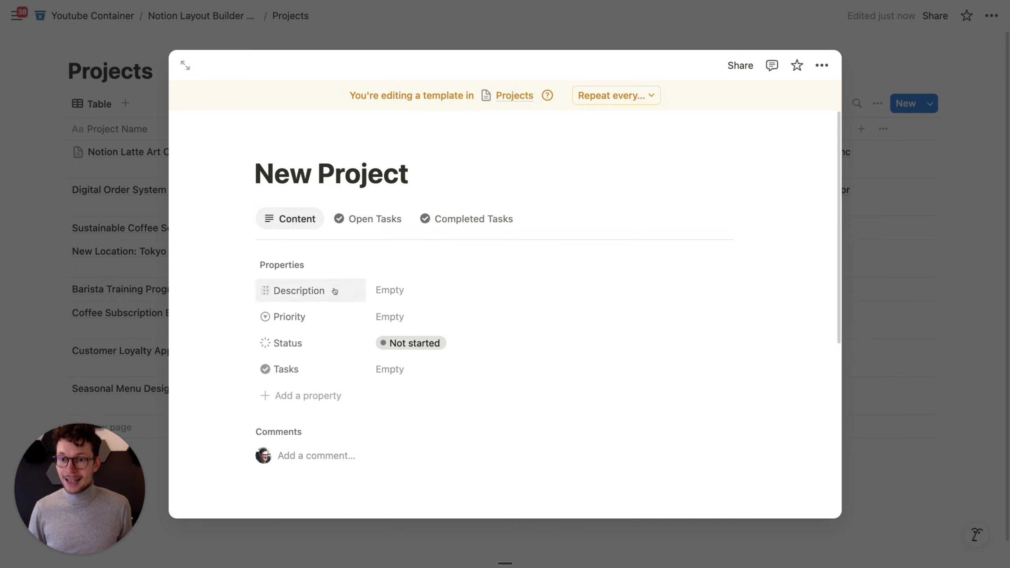
pyautogui.scroll(-5, 336, 310)
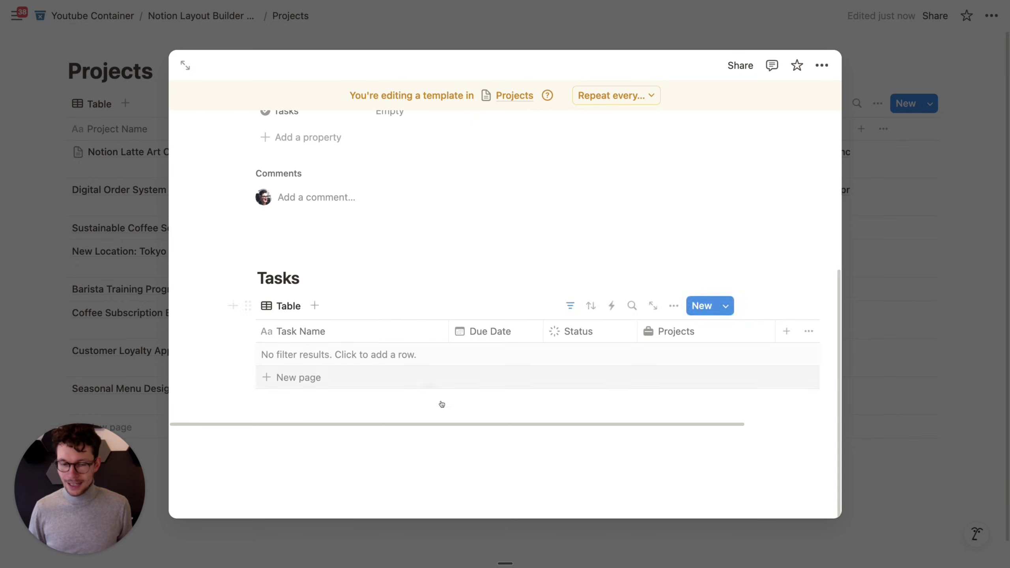
pyautogui.moveTo(518, 301)
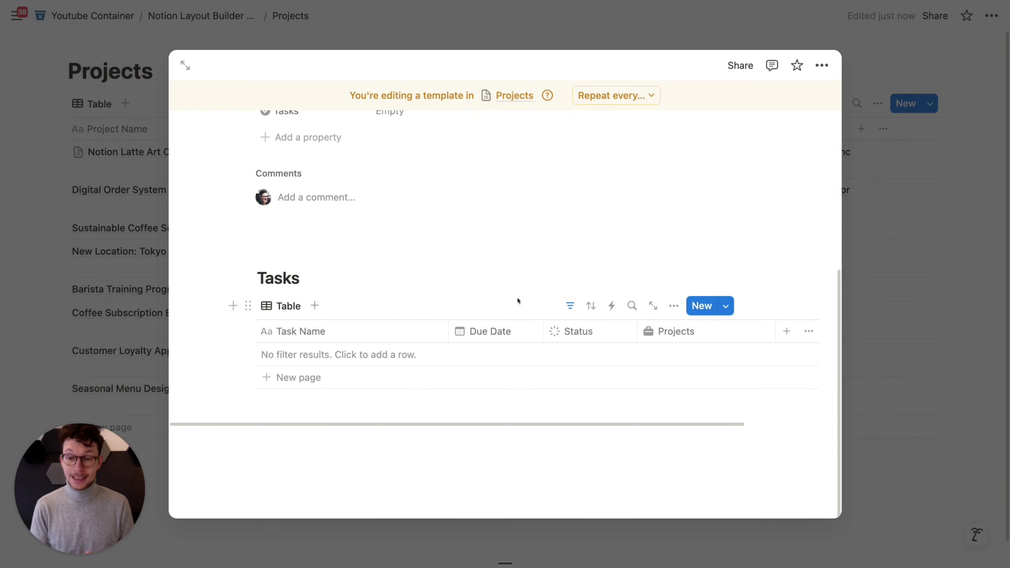
pyautogui.scroll(1, 517, 301)
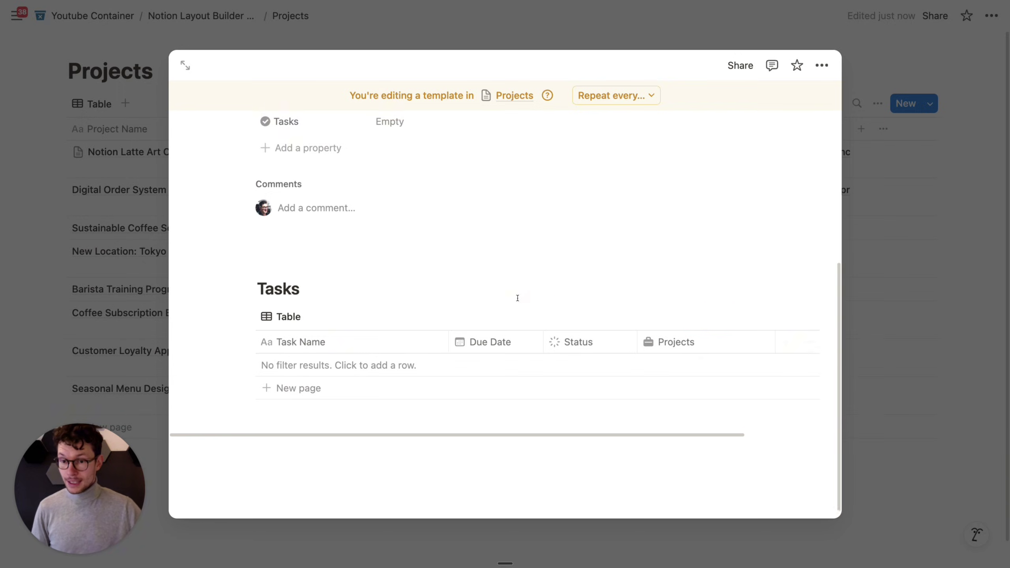
pyautogui.click(291, 287)
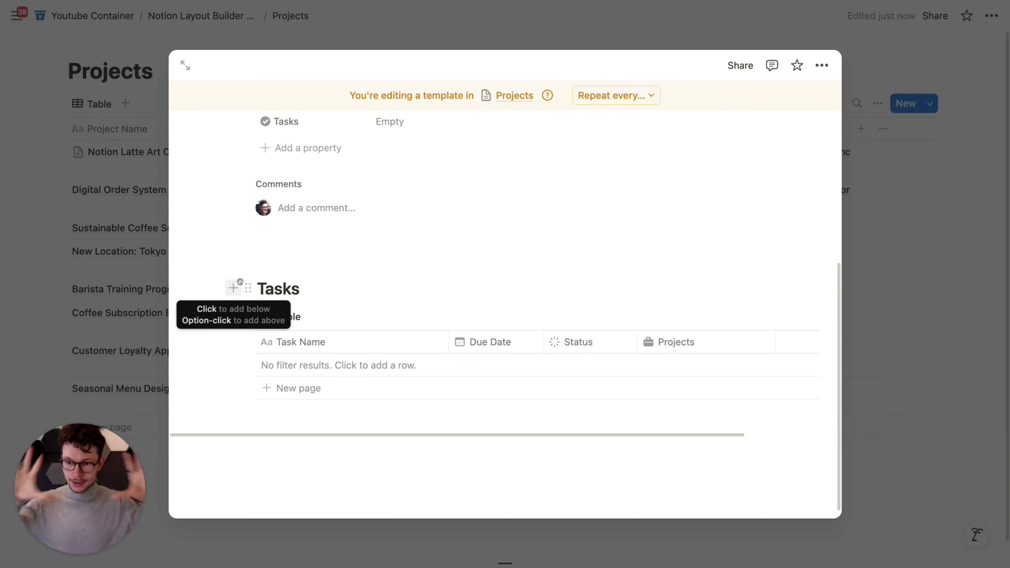
pyautogui.scroll(2, 278, 300)
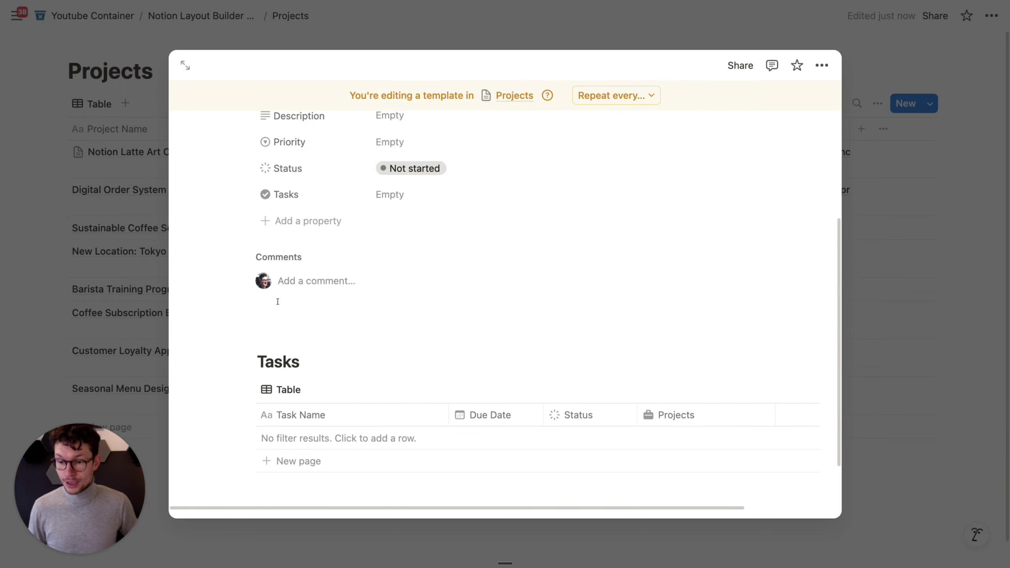
pyautogui.scroll(5, 278, 302)
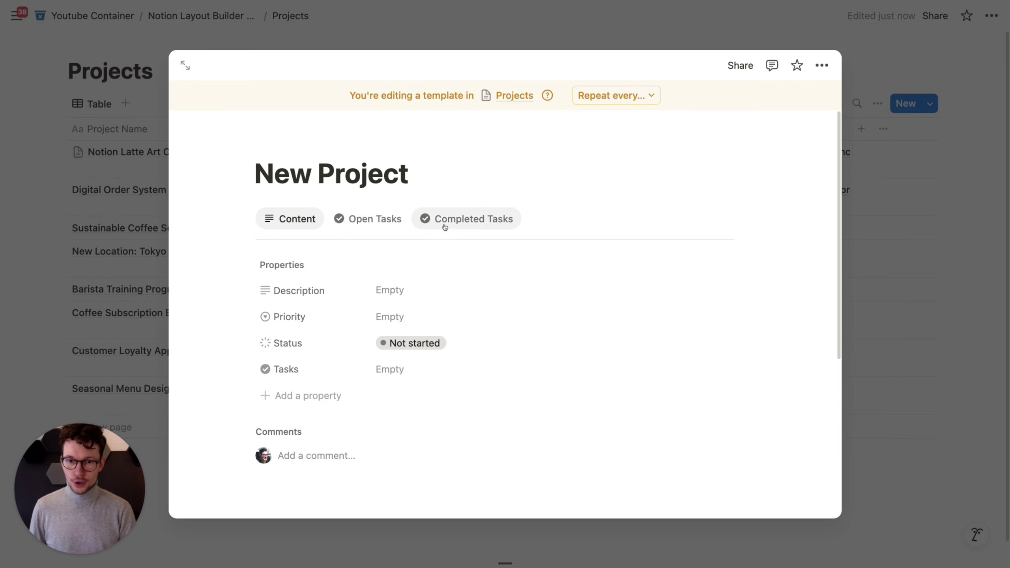
pyautogui.click(935, 222)
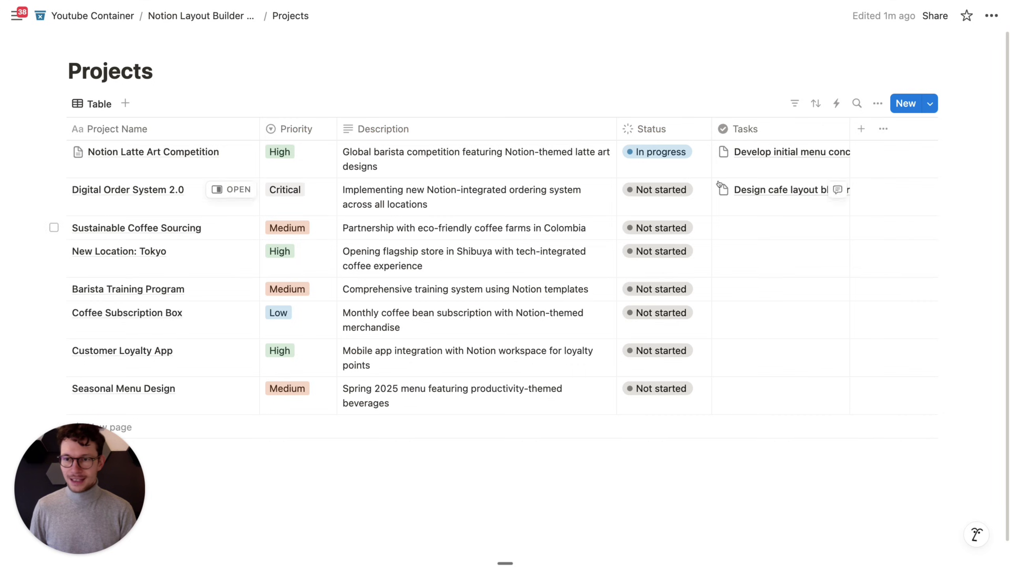
# Open Digital Order System 2.0 to check the template, then close its preview.
pyautogui.click(233, 189)
pyautogui.scroll(-3, 513, 387)
pyautogui.click(513, 387)
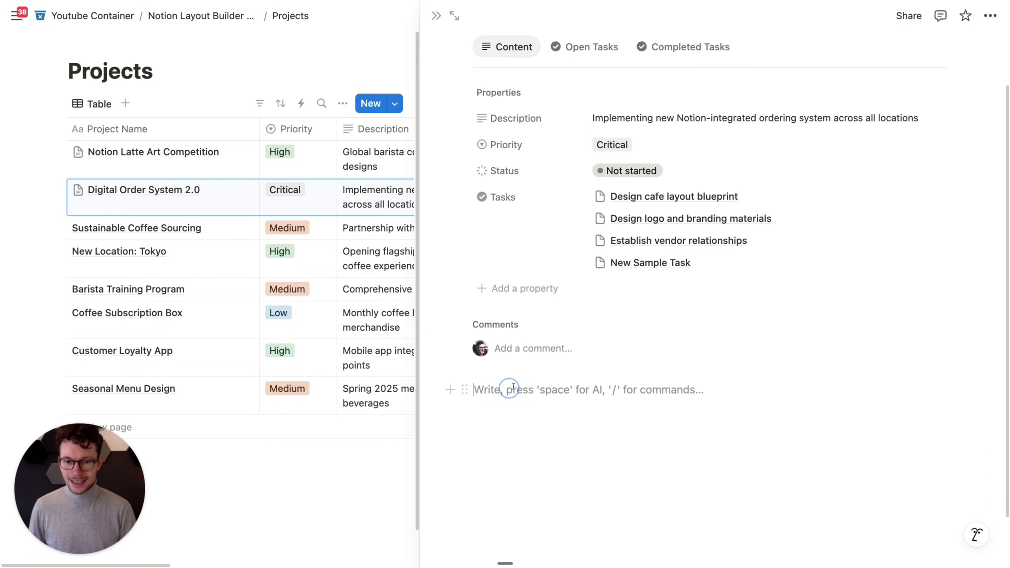
pyautogui.scroll(3, 513, 386)
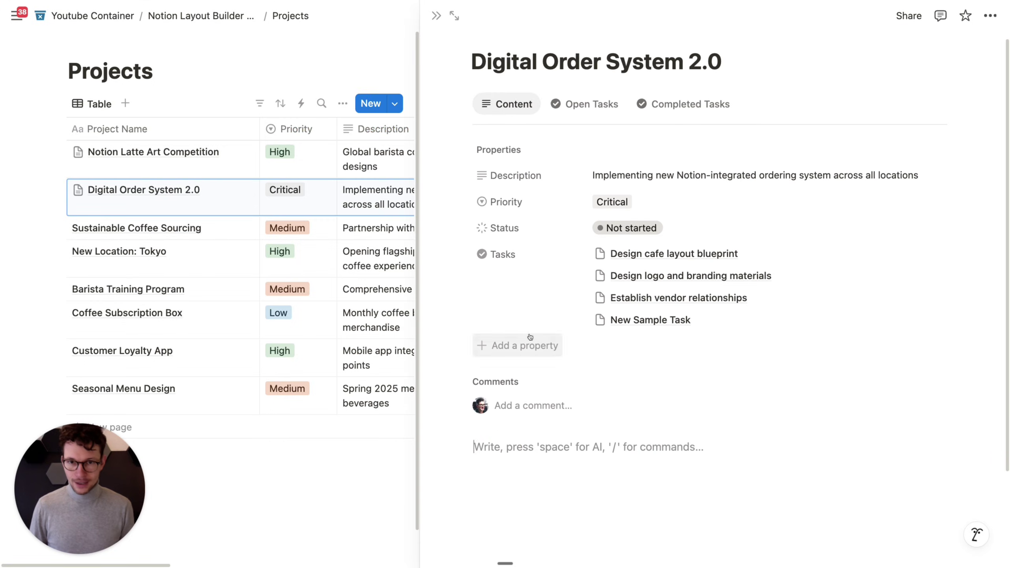
pyautogui.click(436, 16)
# On Latte Art Competition, move properties to the side panel, pin Status to the heading, apply to all.
pyautogui.click(232, 151)
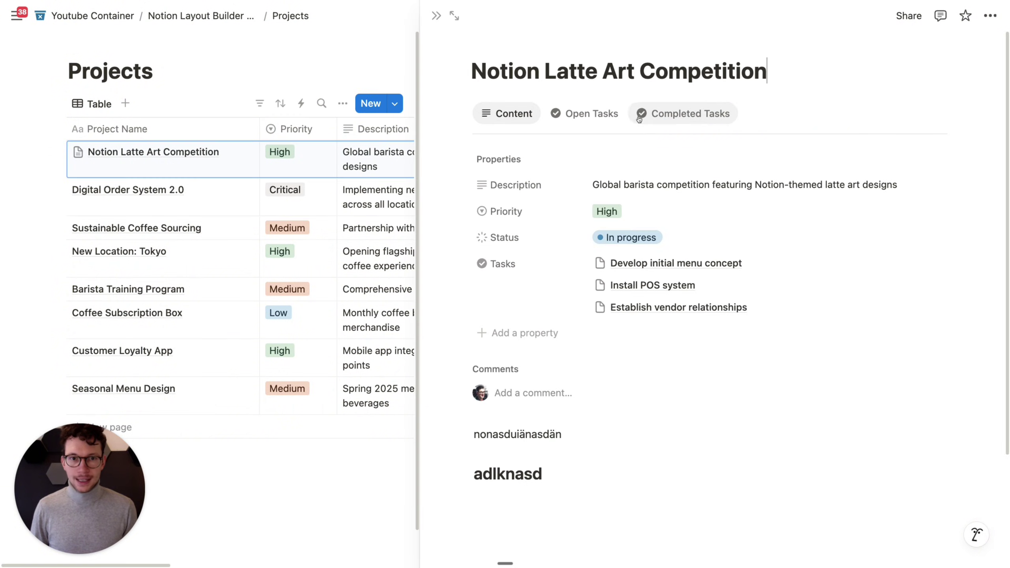
pyautogui.click(650, 42)
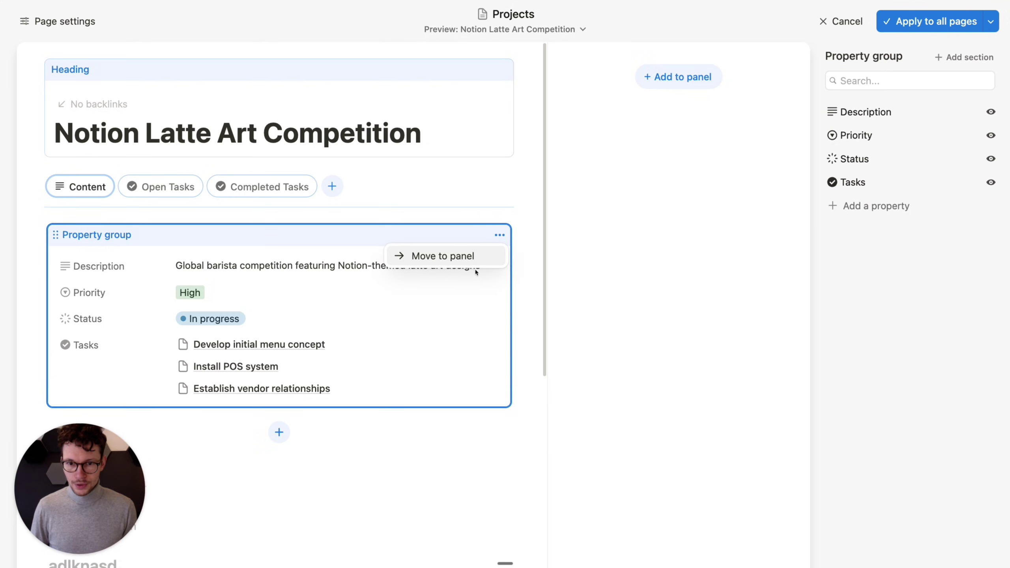
pyautogui.click(476, 253)
pyautogui.click(448, 149)
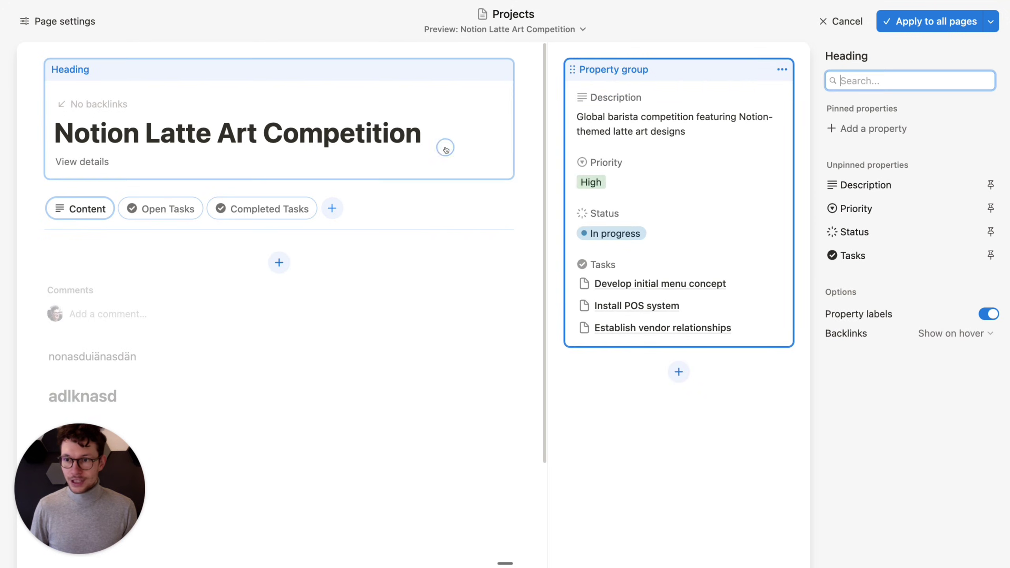
pyautogui.click(989, 231)
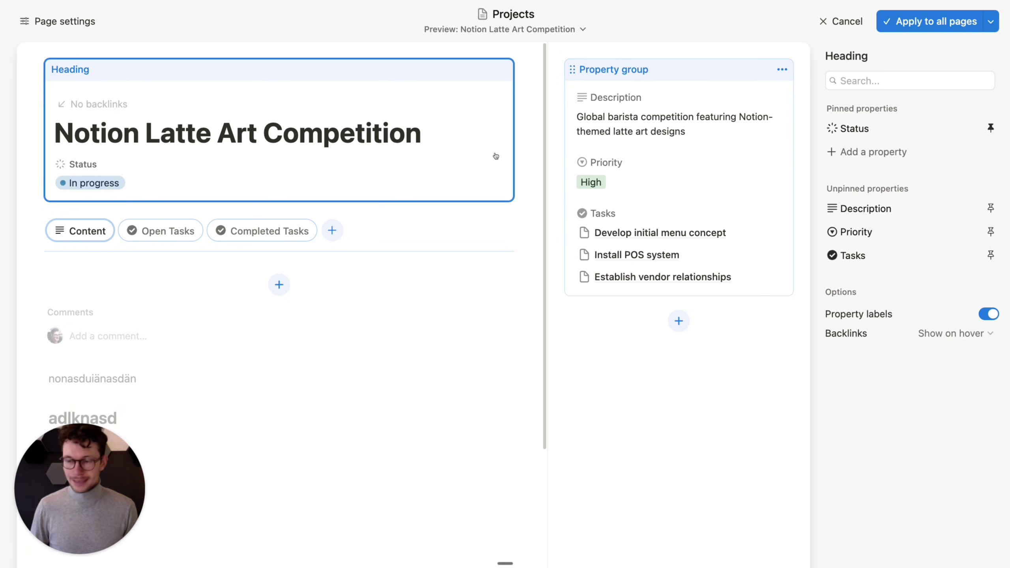
pyautogui.click(923, 22)
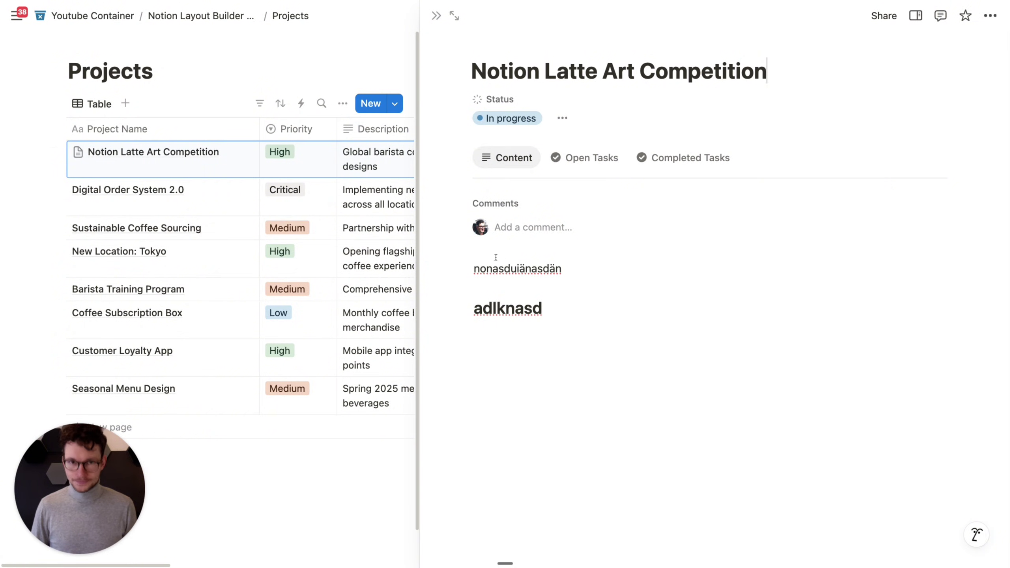
# Replace the placeholder text with a 'Biriefing' Heading 2 and a placeholder paragraph.
pyautogui.moveTo(537, 372); pyautogui.dragTo(500, 256)
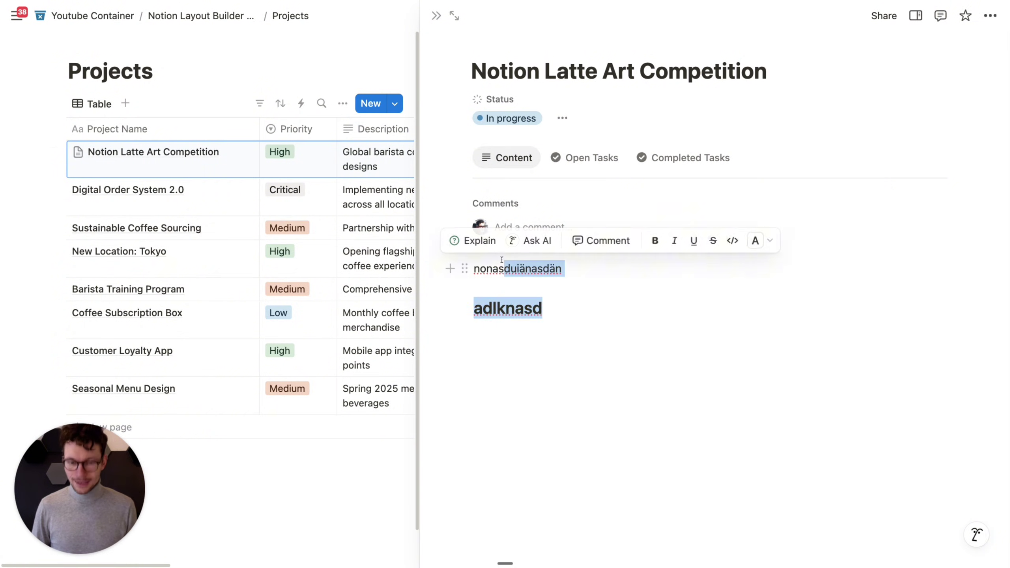
pyautogui.press('BackSpace')
pyautogui.press('BackSpace')
pyautogui.press('BackSpace')
pyautogui.press('BackSpace')
pyautogui.press('BackSpace')
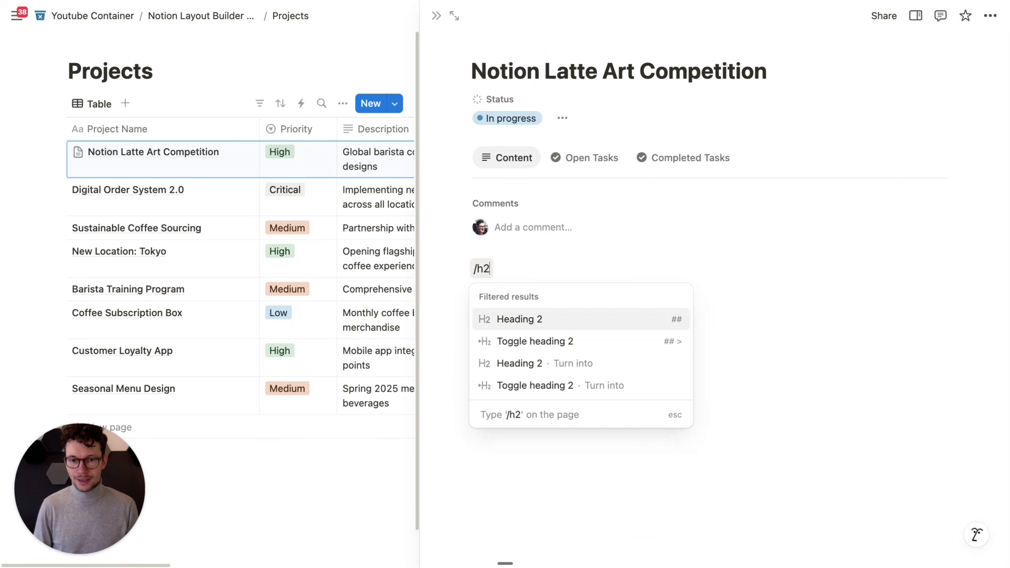
pyautogui.write('/h2')
pyautogui.press('Return')
pyautogui.write('Bir')
pyautogui.write('iefing')
pyautogui.press('Return')
pyautogui.write('aäosdnaäsd')
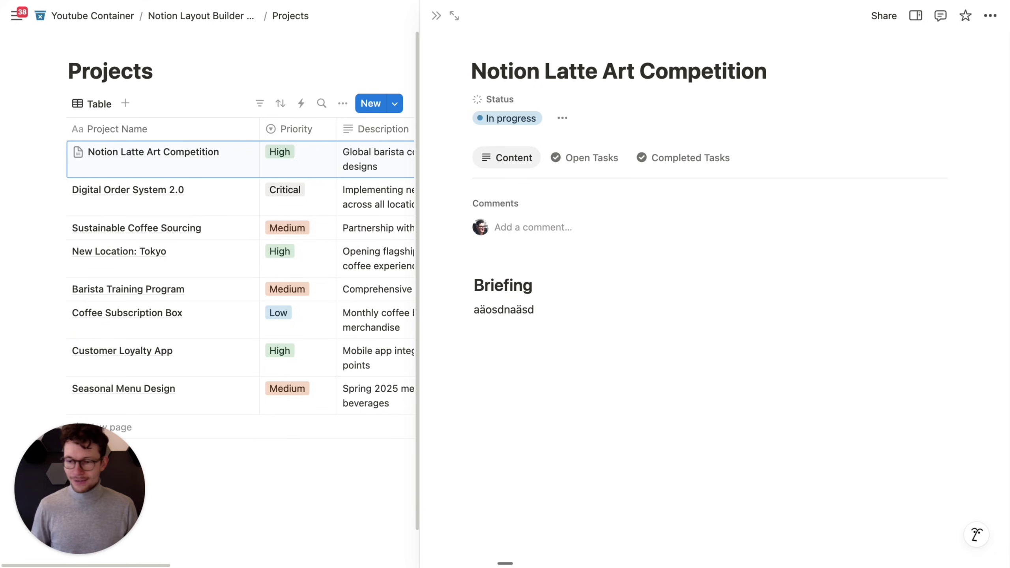
# Confirm the Completed Tasks view is empty and return to the Open Tasks board.
pyautogui.click(573, 156)
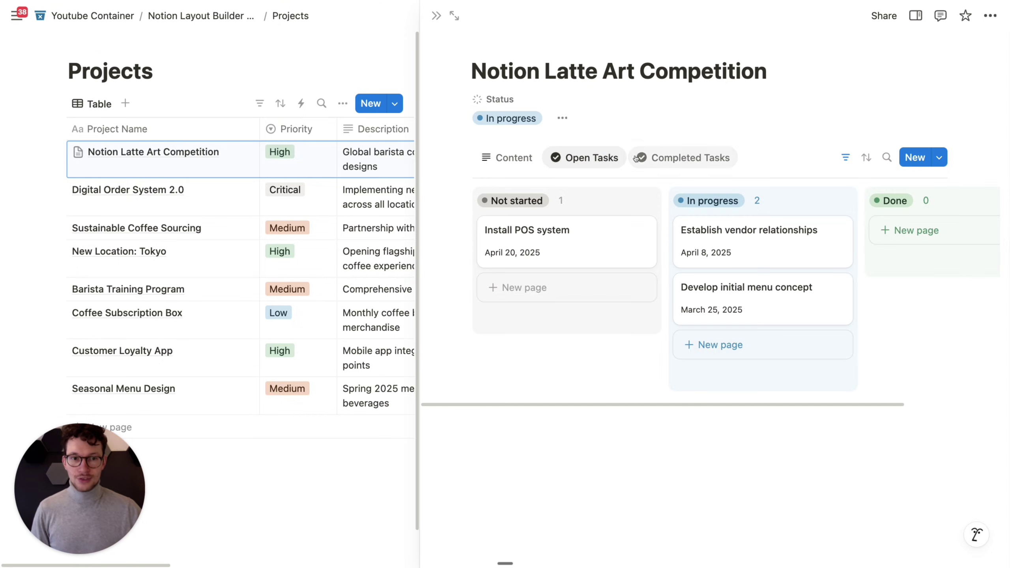
pyautogui.click(684, 158)
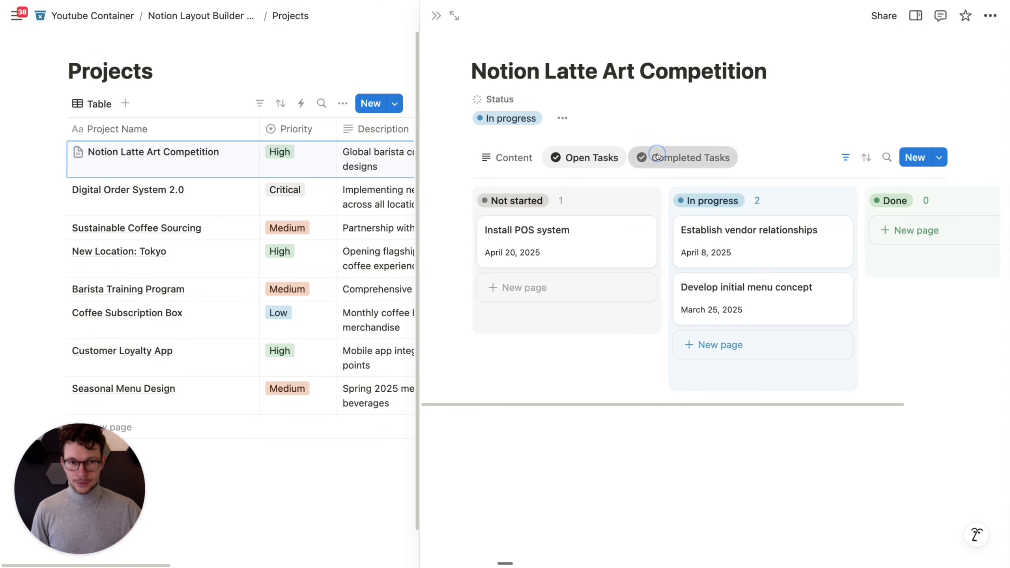
pyautogui.click(597, 169)
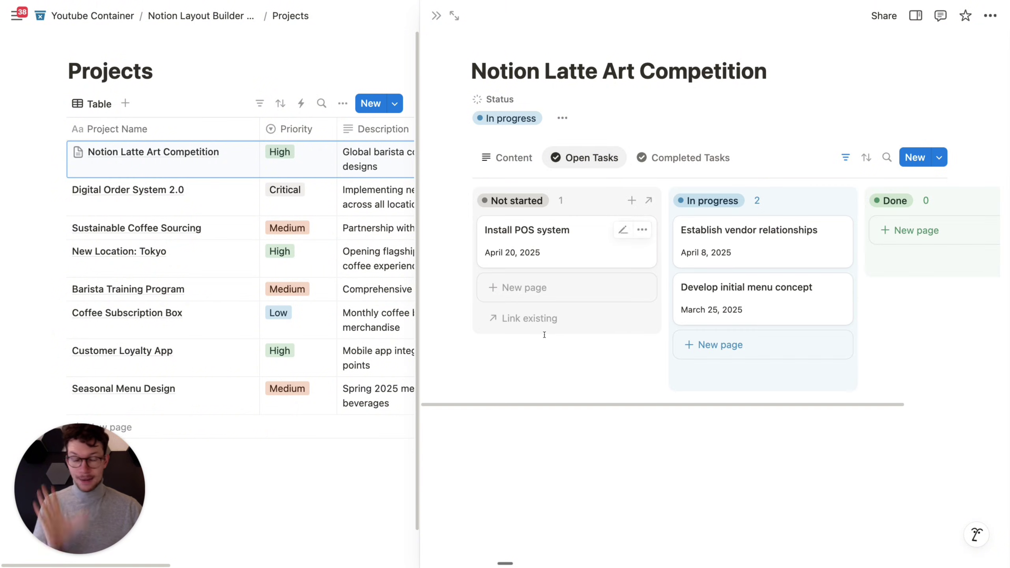
pyautogui.moveTo(516, 316)
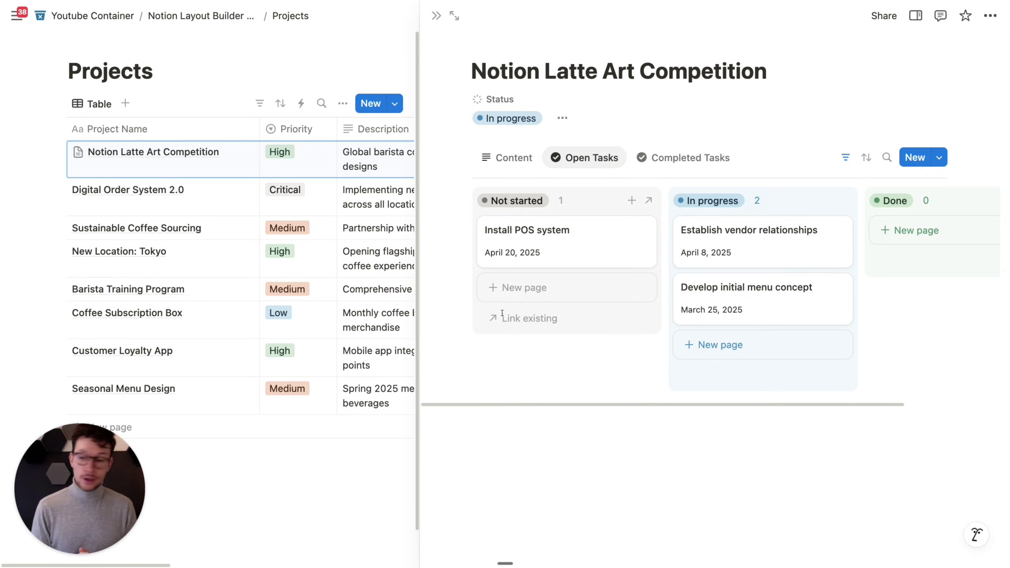
# Close the Latte Art Competition side peek to show the full-width Projects table.
pyautogui.click(436, 15)
pyautogui.moveTo(238, 191)
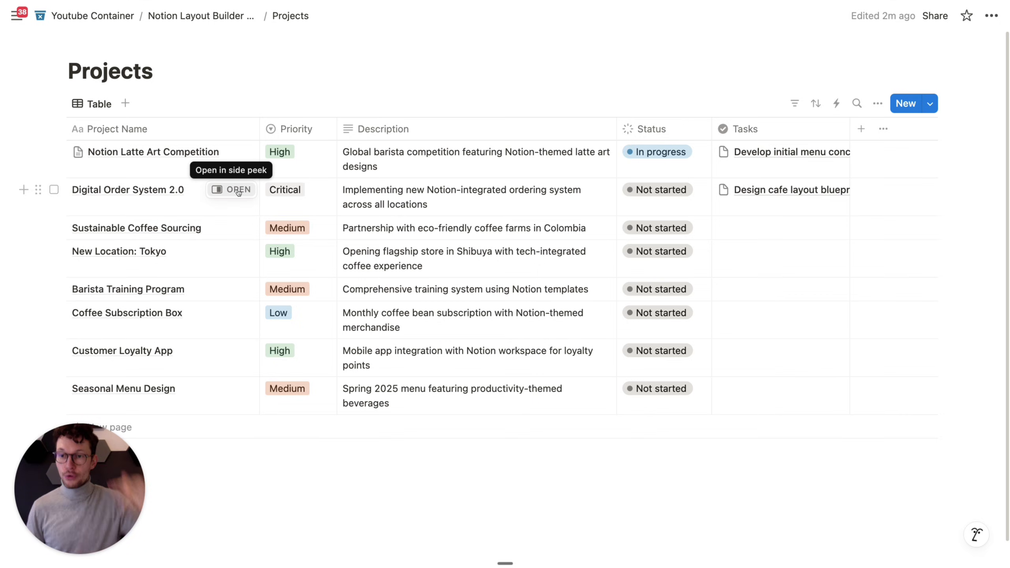
# Open the New Project template for editing in its Content view.
pyautogui.click(929, 103)
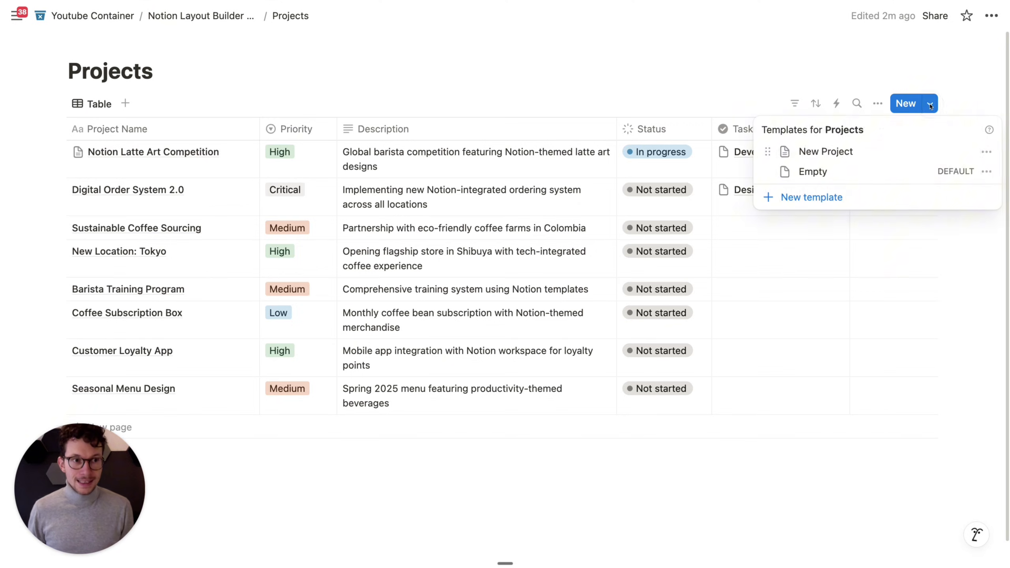
pyautogui.click(986, 152)
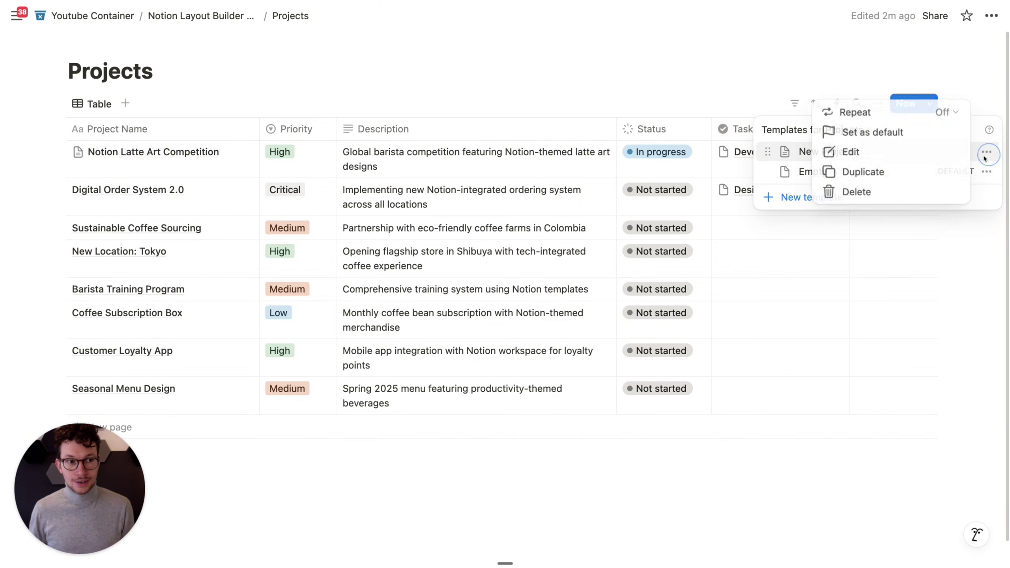
pyautogui.click(880, 151)
pyautogui.scroll(-3, 347, 275)
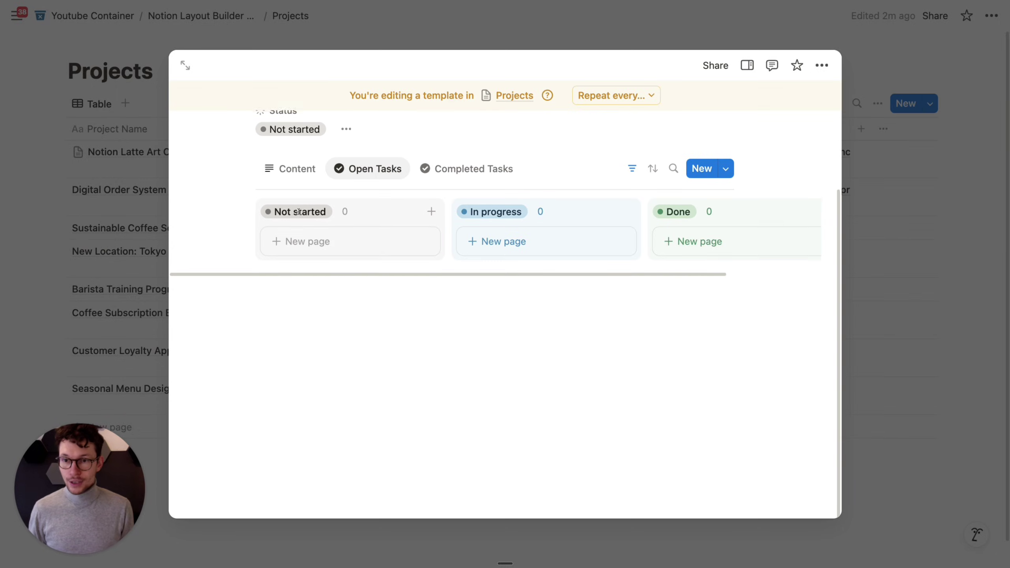
pyautogui.click(307, 184)
pyautogui.scroll(-1, 316, 262)
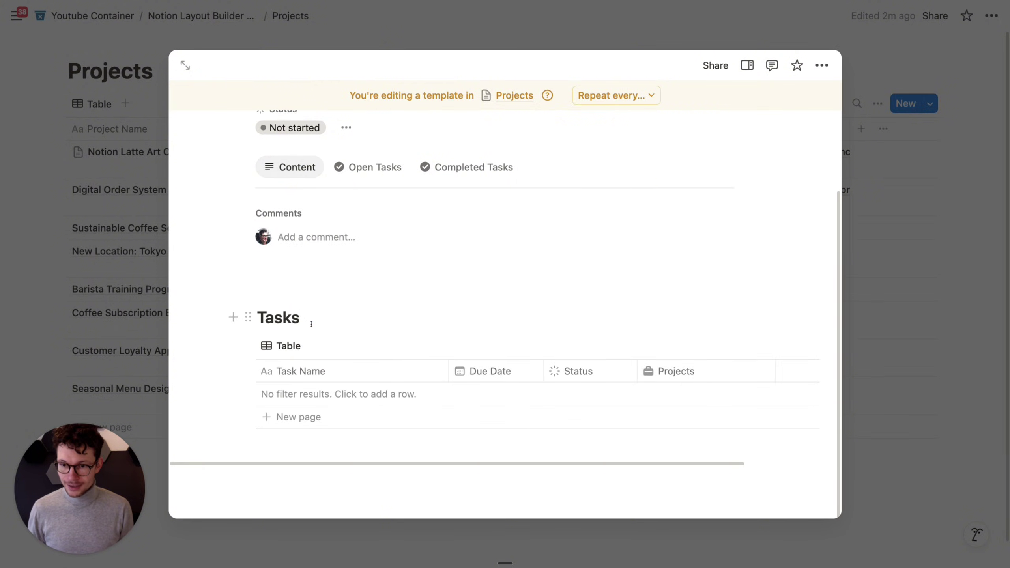
# Type the 'please set up the tasks for the project' note, then a 'DOcuments' Heading 2.
pyautogui.press('Return')
pyautogui.write('please set up ')
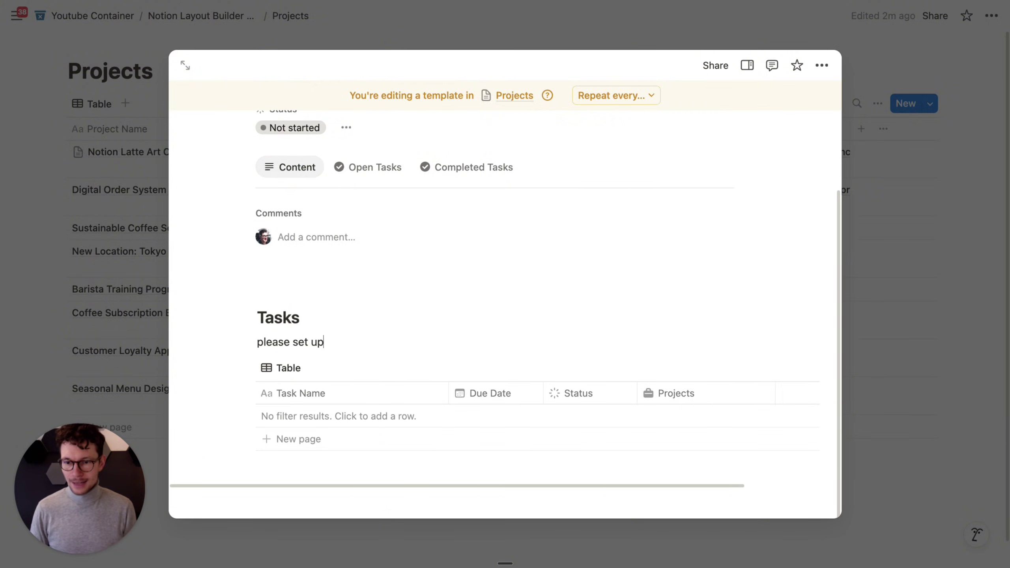
pyautogui.write('the tasks for the project')
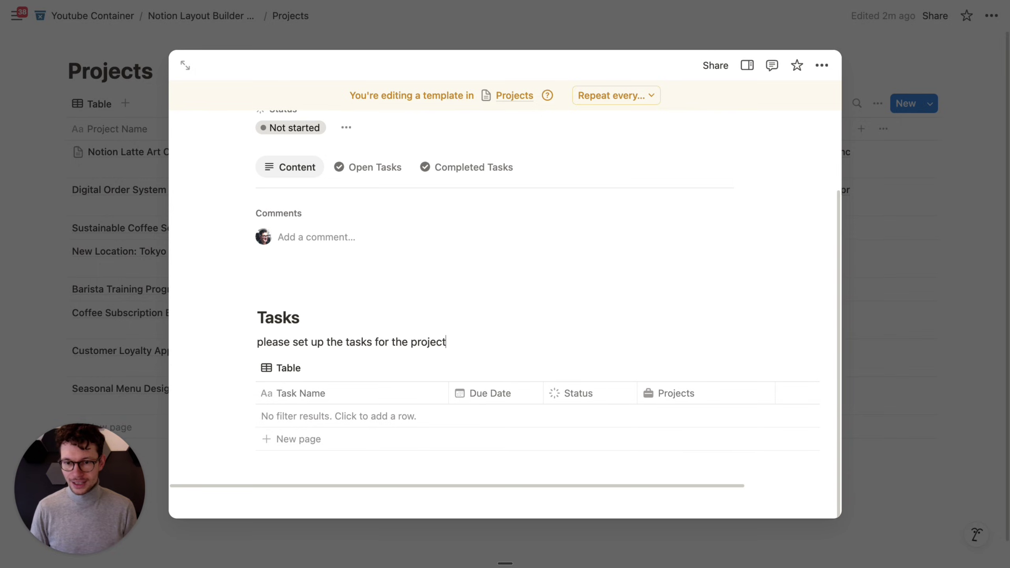
pyautogui.scroll(-1, 332, 304)
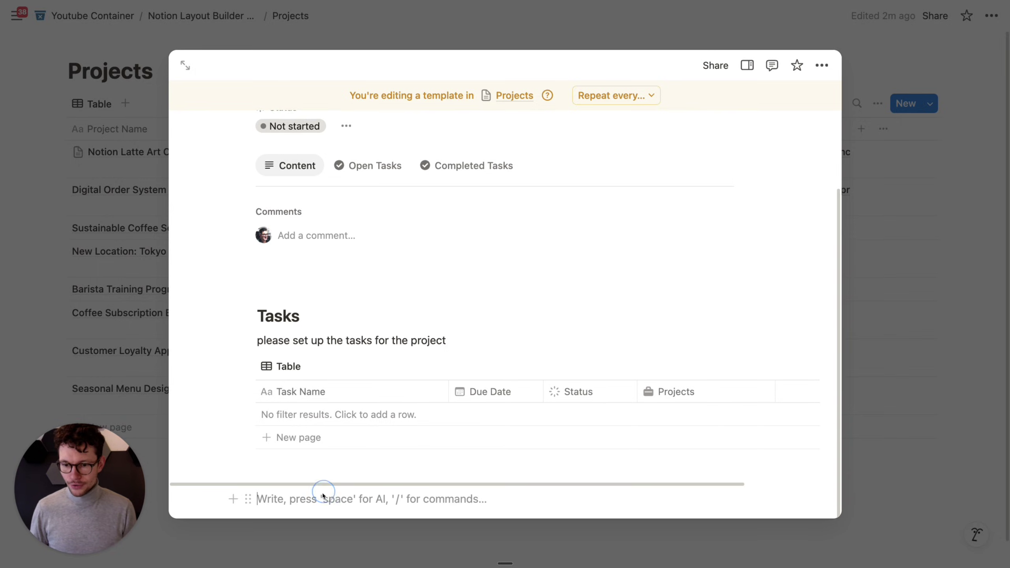
pyautogui.write('/')
pyautogui.press('Return')
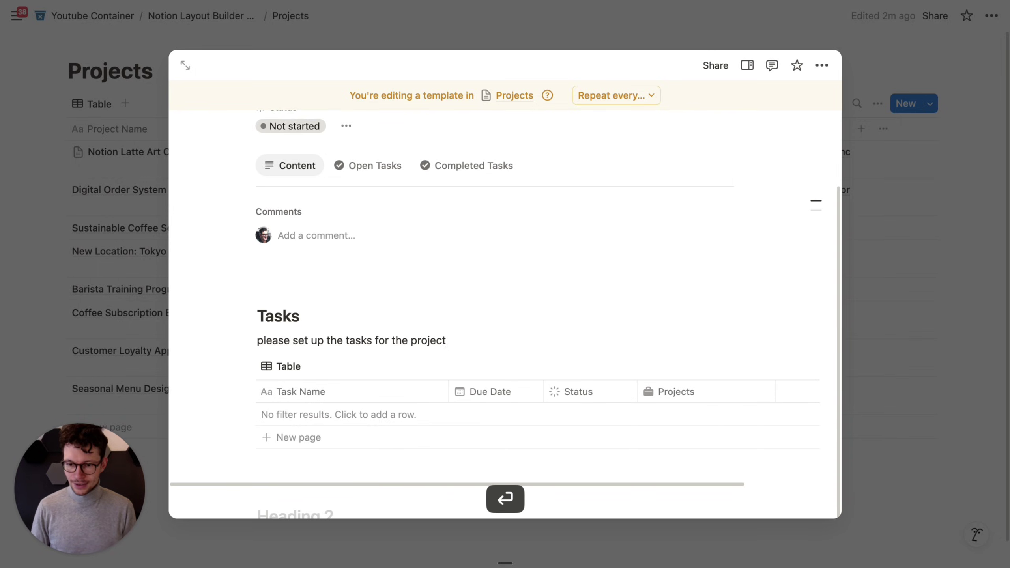
pyautogui.write('DOcuments')
pyautogui.press('Return')
pyautogui.write('please ')
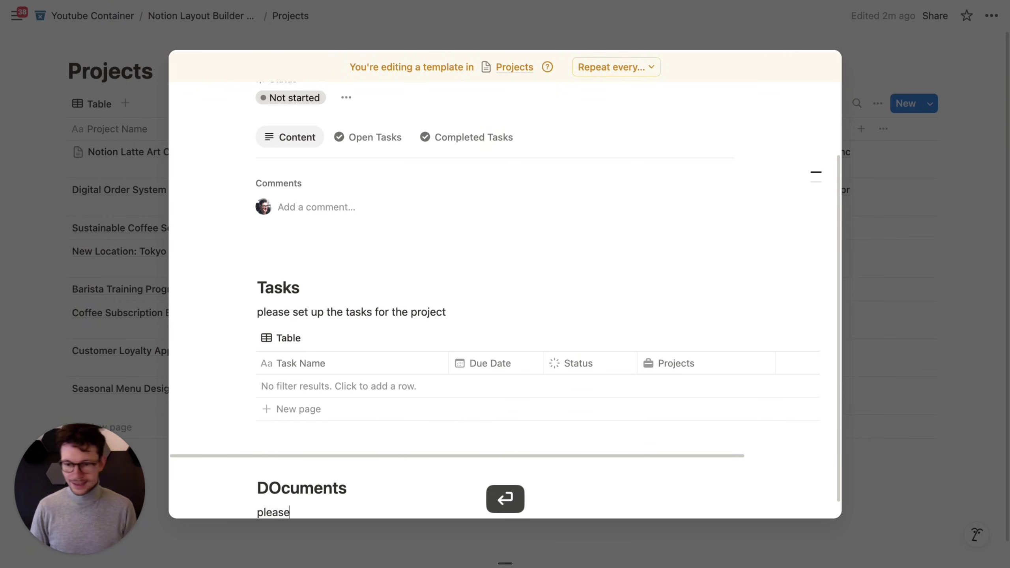
pyautogui.write('set')
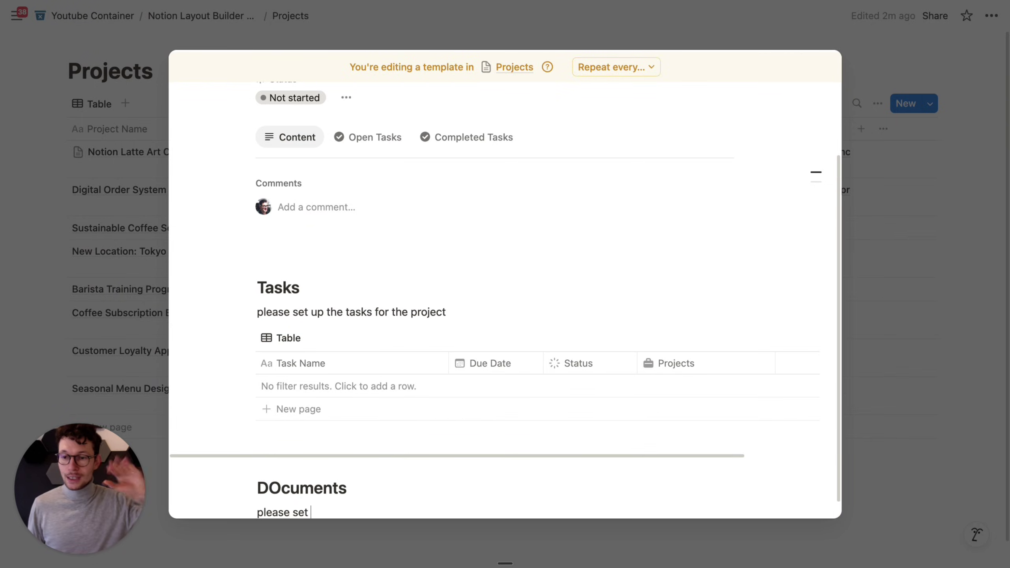
pyautogui.scroll(-2, 308, 359)
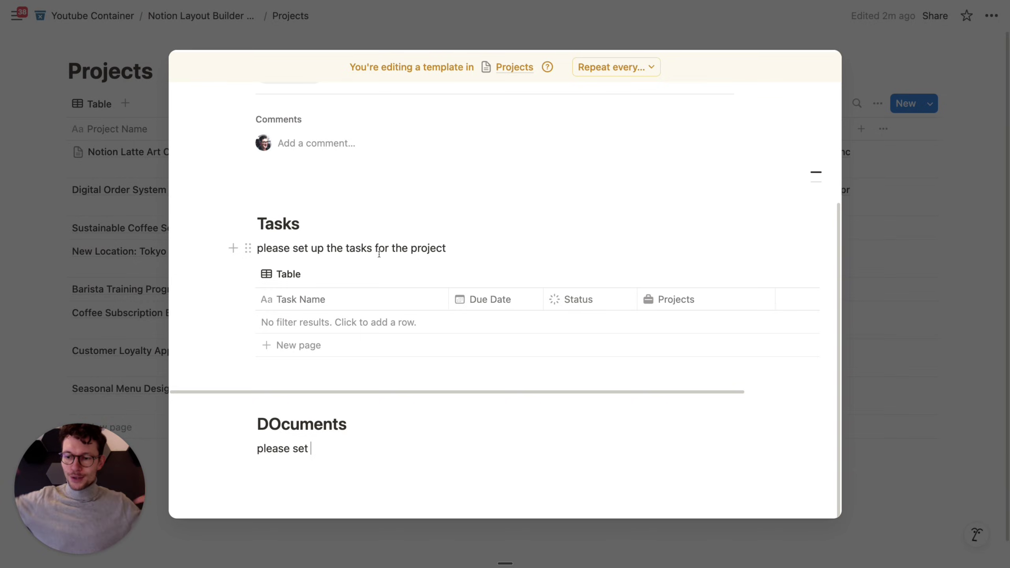
pyautogui.scroll(5, 379, 254)
# Review the template's Open Tasks board and scroll through its Content view.
pyautogui.click(384, 235)
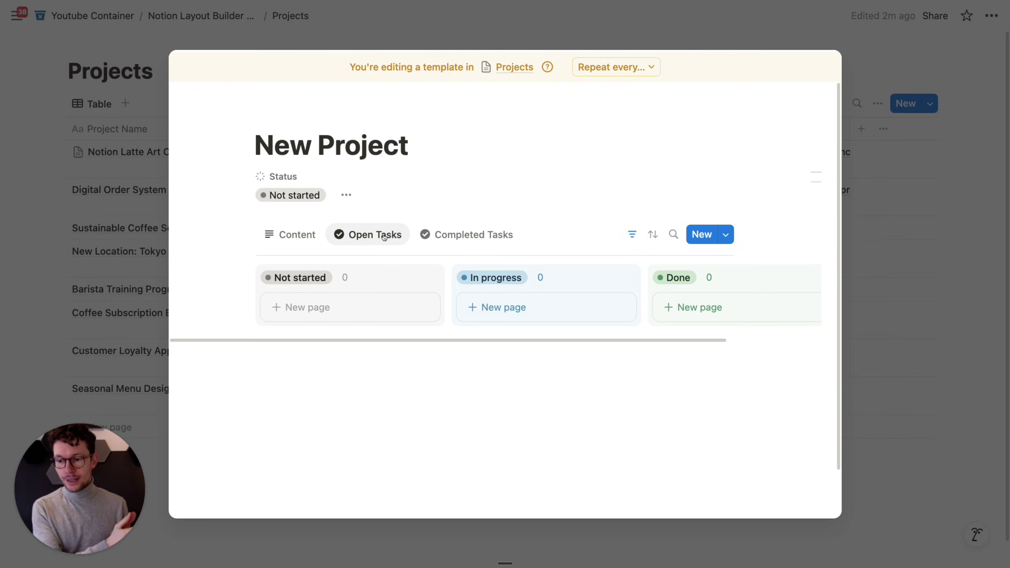
pyautogui.click(302, 235)
pyautogui.scroll(-1, 352, 390)
pyautogui.scroll(-1, 353, 391)
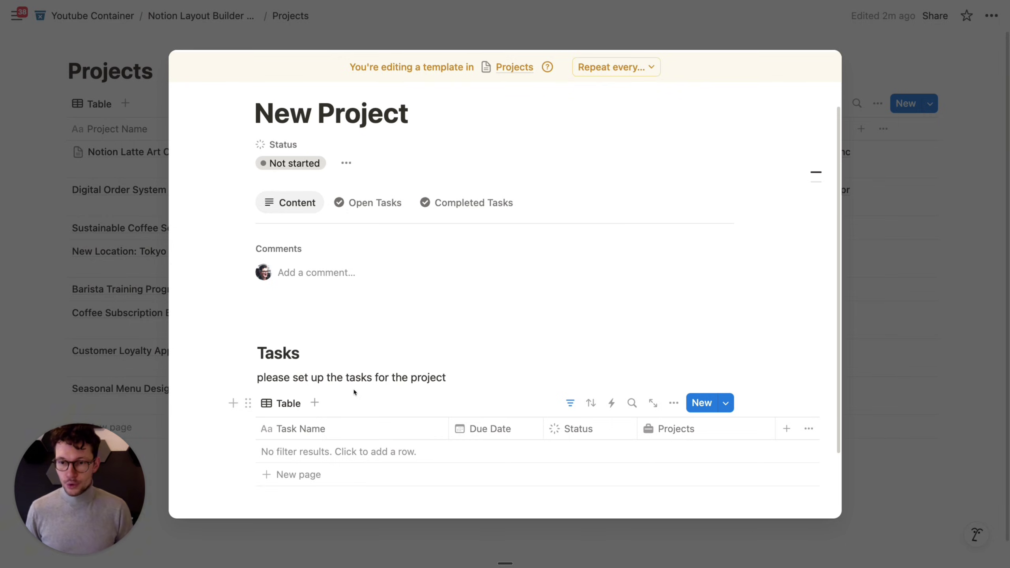
pyautogui.scroll(-5, 354, 392)
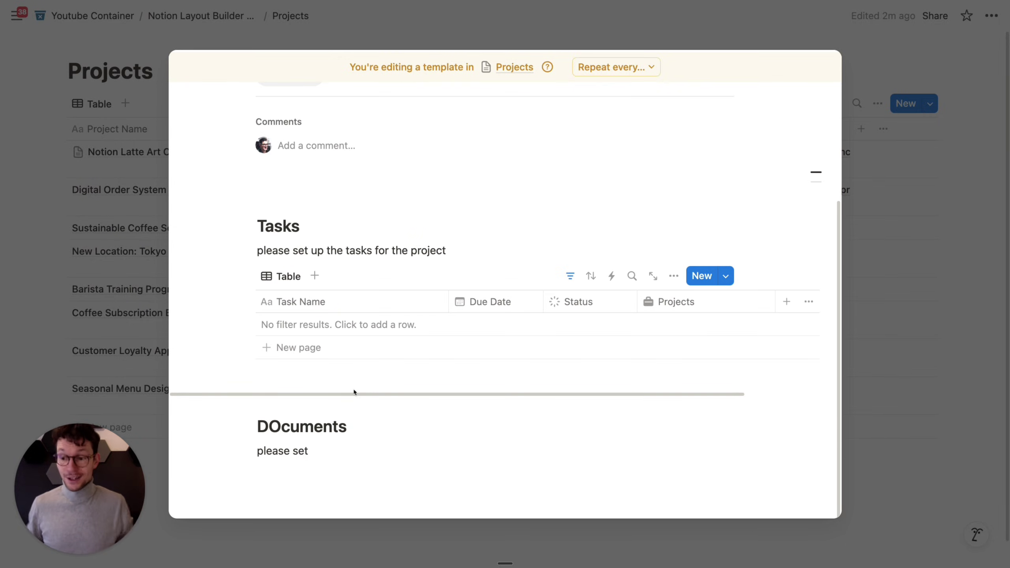
pyautogui.scroll(2, 354, 392)
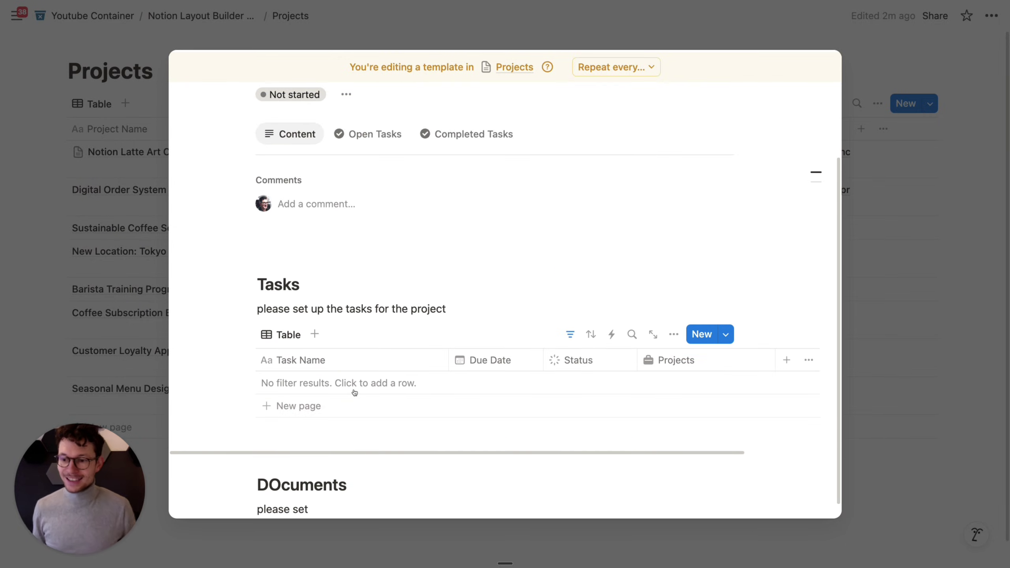
pyautogui.scroll(3, 354, 392)
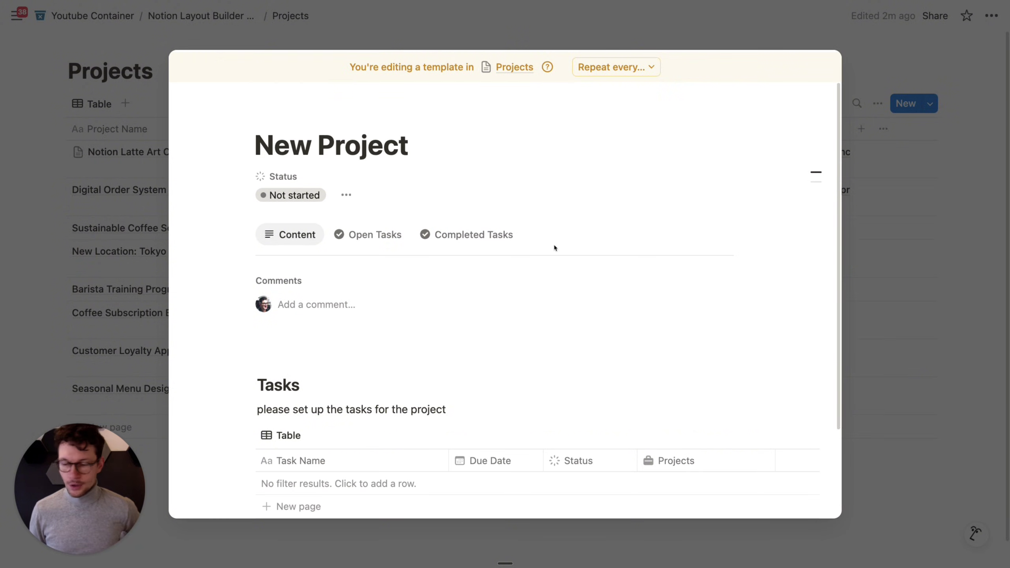
pyautogui.scroll(-2, 259, 338)
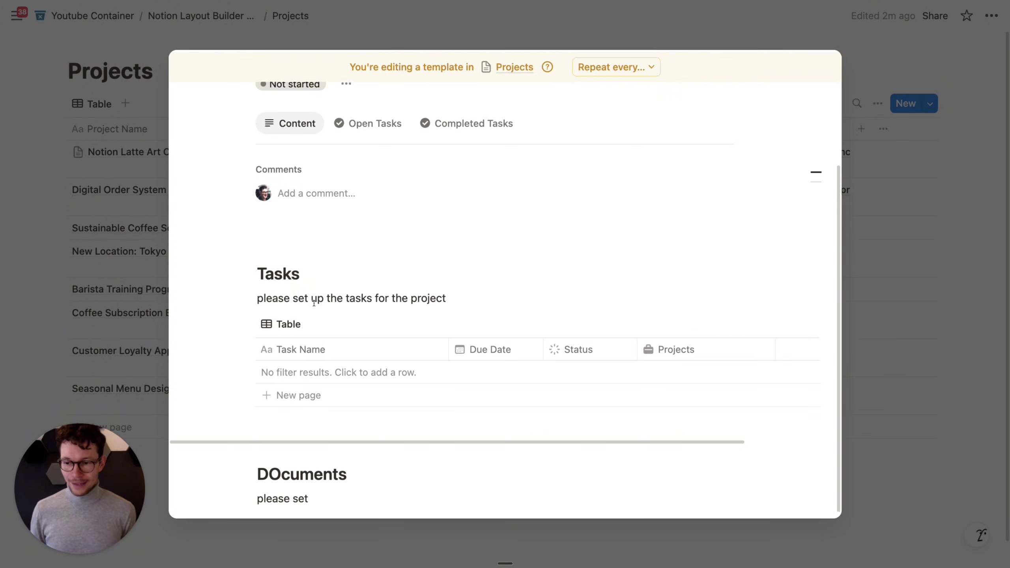
pyautogui.scroll(3, 372, 348)
# Close the template editor and add an empty block below the 'please set' line.
pyautogui.press('Escape')
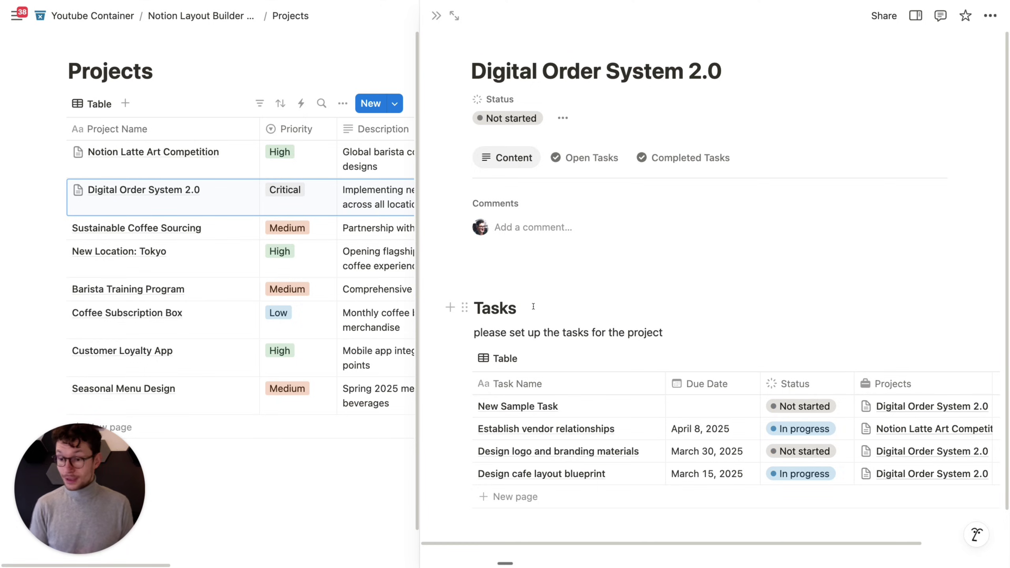
pyautogui.scroll(-1, 534, 306)
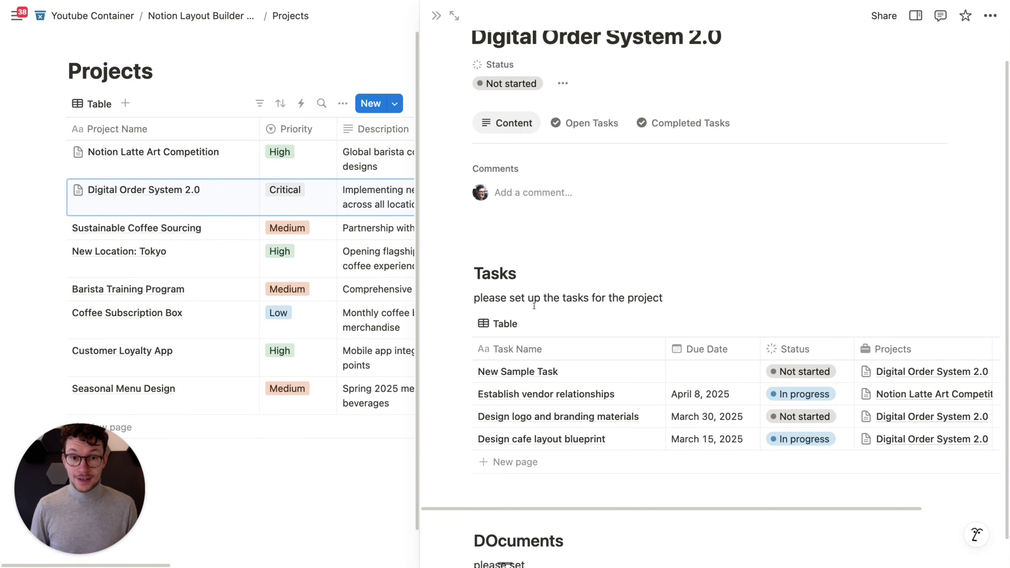
pyautogui.click(534, 297)
pyautogui.scroll(1, 529, 342)
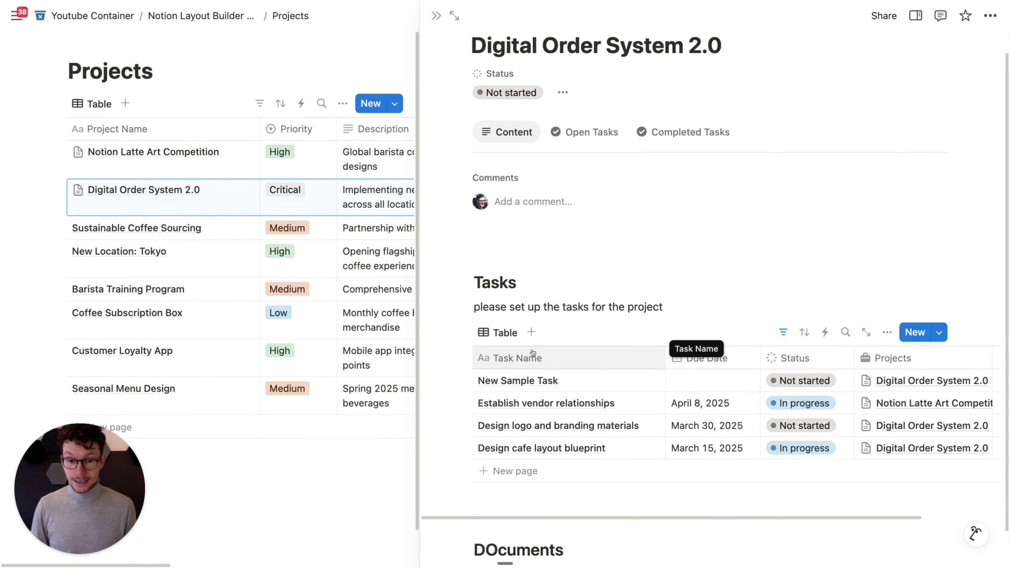
pyautogui.scroll(-2, 529, 343)
pyautogui.scroll(2, 531, 348)
pyautogui.scroll(-3, 534, 352)
pyautogui.scroll(2, 538, 346)
pyautogui.scroll(1, 540, 343)
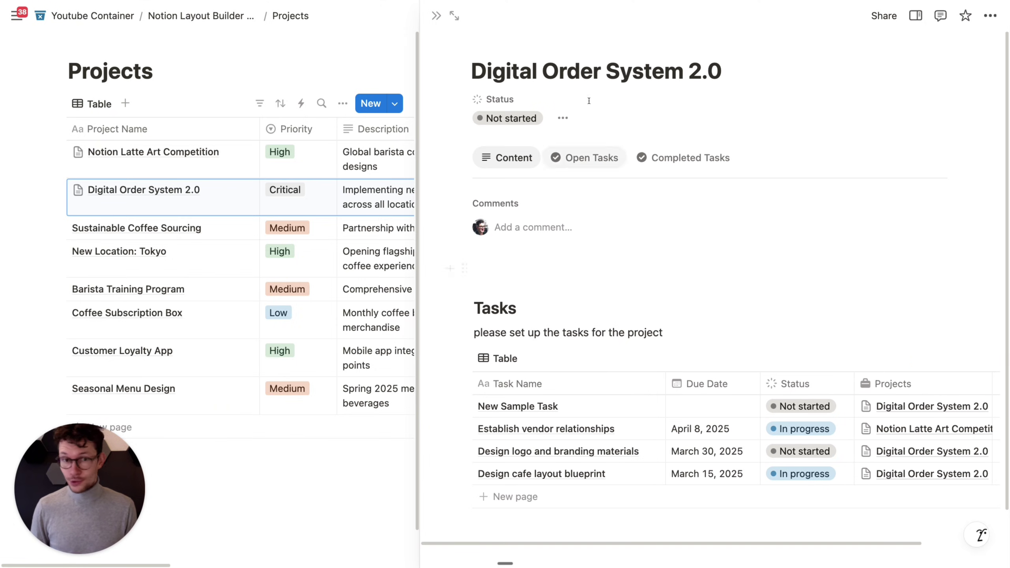
pyautogui.scroll(-3, 592, 106)
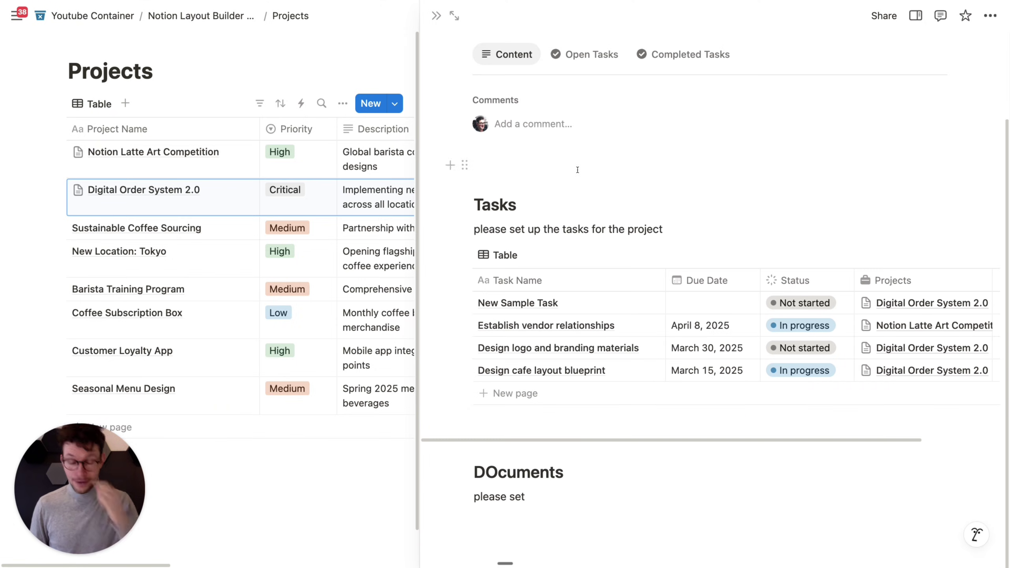
pyautogui.click(592, 506)
pyautogui.press('Return')
pyautogui.press('BackSpace')
pyautogui.press('BackSpace')
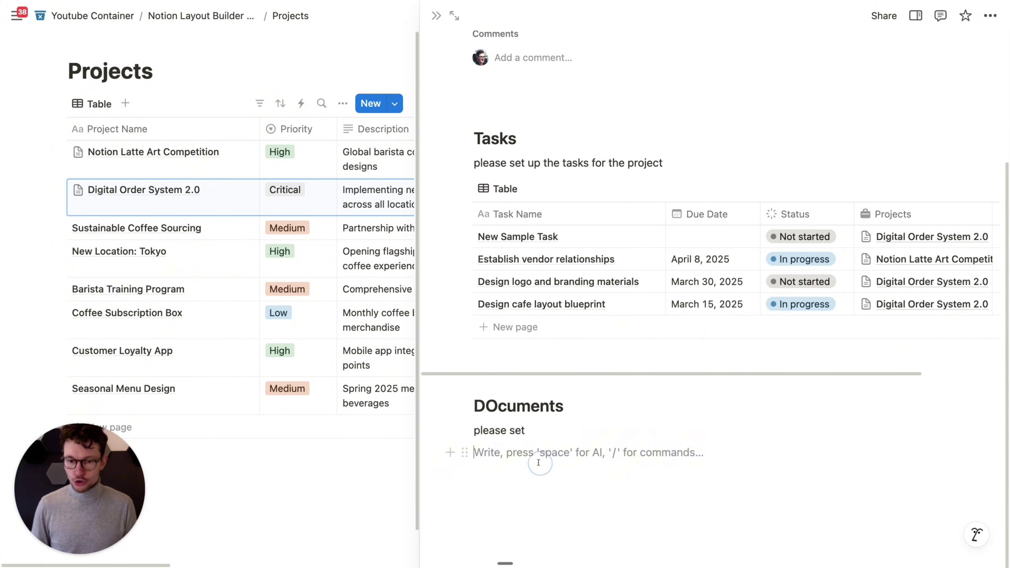
pyautogui.press('Return')
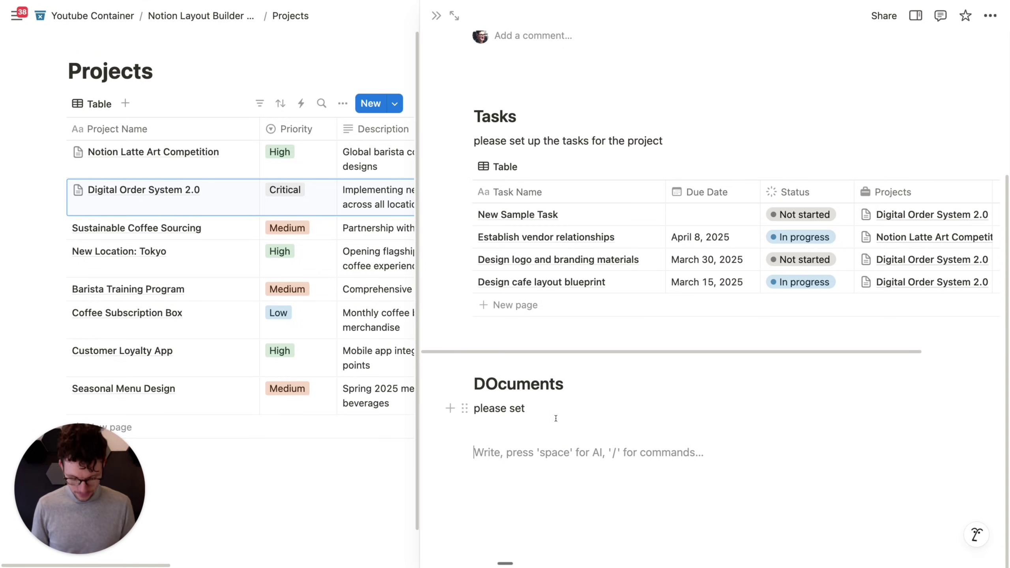
# Add an 'Events' Heading 2 with an empty linked database view below it.
pyautogui.write('/h2')
pyautogui.press('Return')
pyautogui.write('Events')
pyautogui.press('Return')
pyautogui.write('/linked')
pyautogui.press('Return')
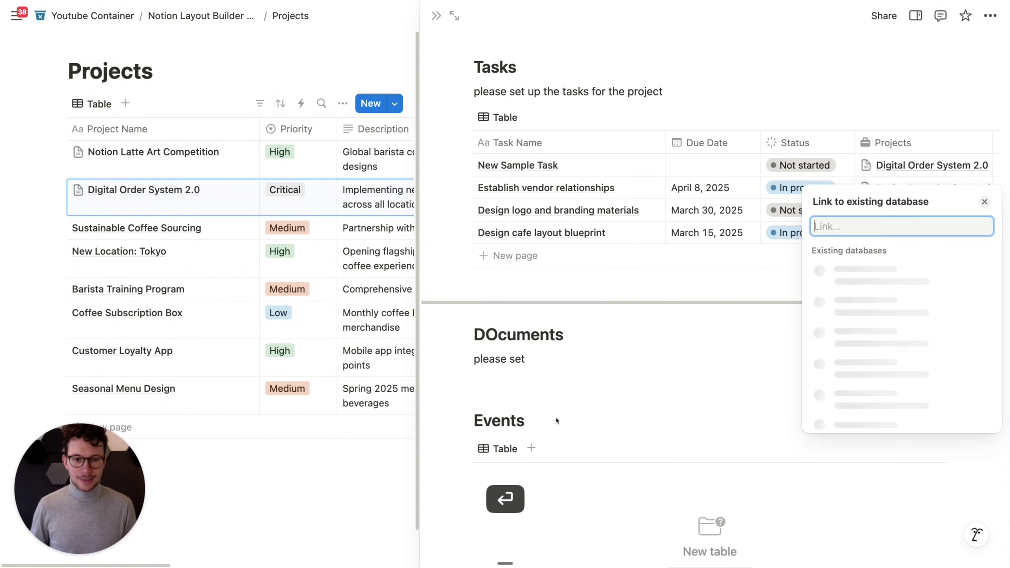
pyautogui.write('evets')
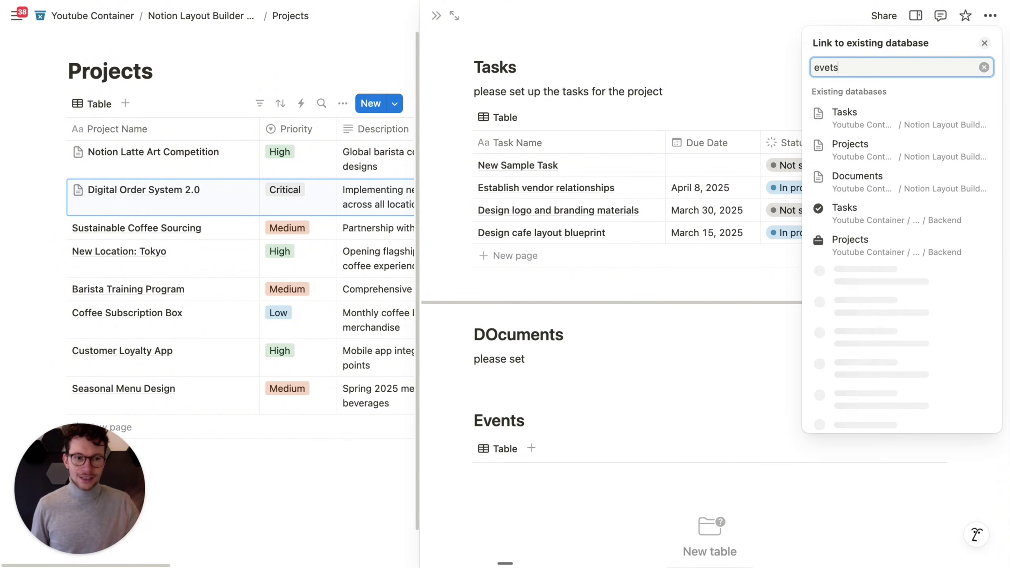
pyautogui.click(699, 297)
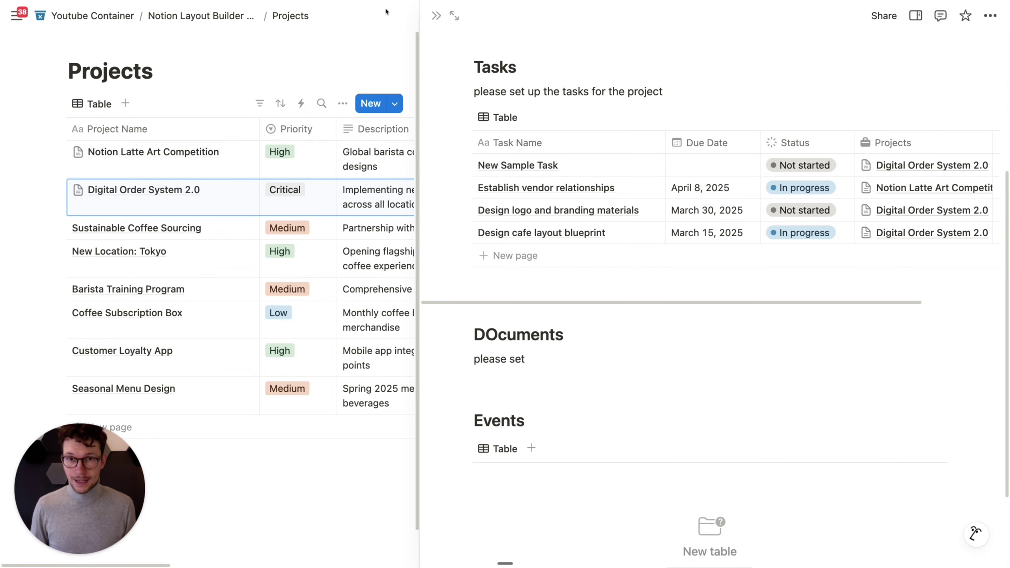
pyautogui.click(435, 15)
# On the Latte Art Competition layout, add a Documents tab with a new relation to Projects.
pyautogui.click(231, 151)
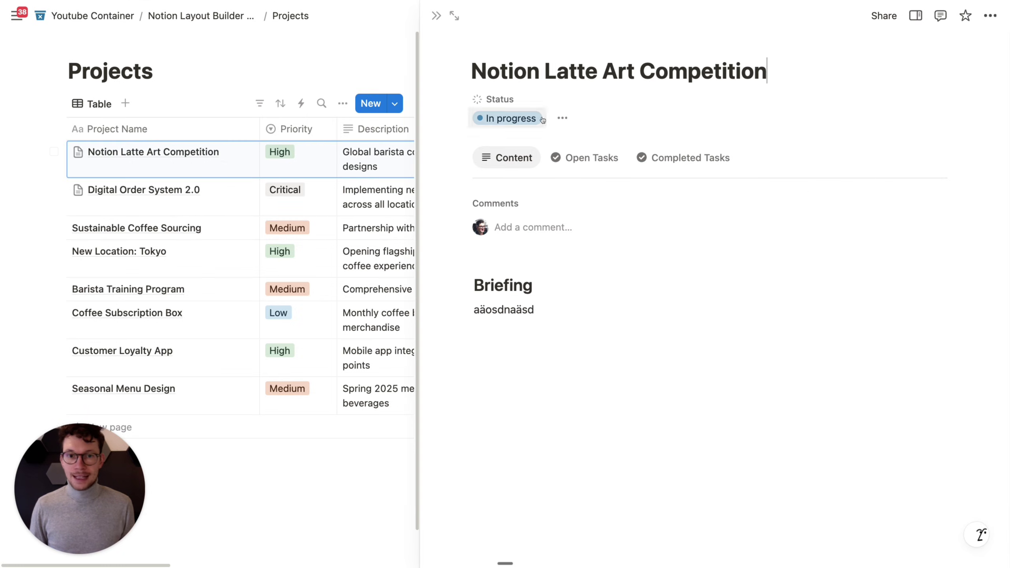
pyautogui.click(677, 44)
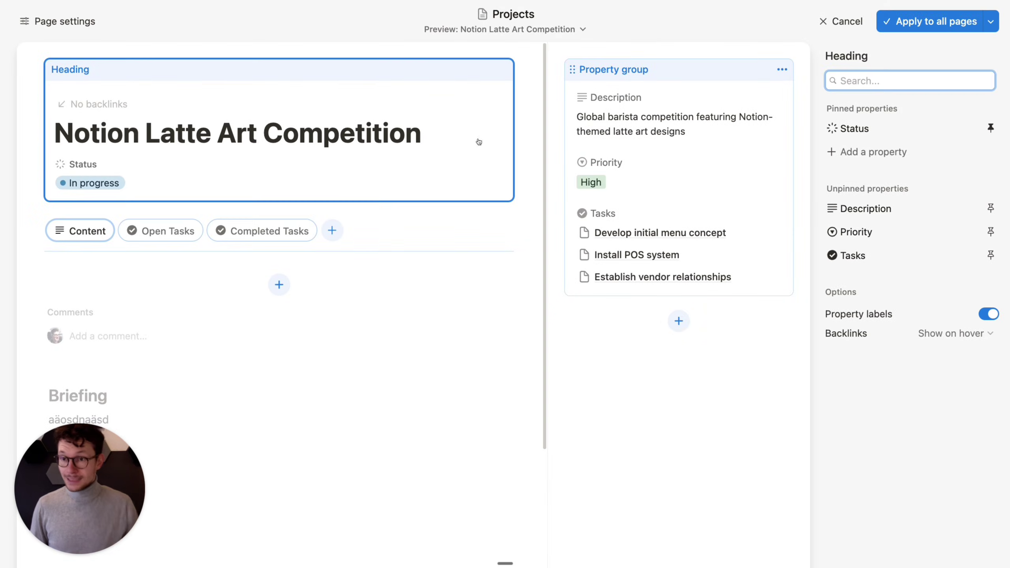
pyautogui.click(332, 230)
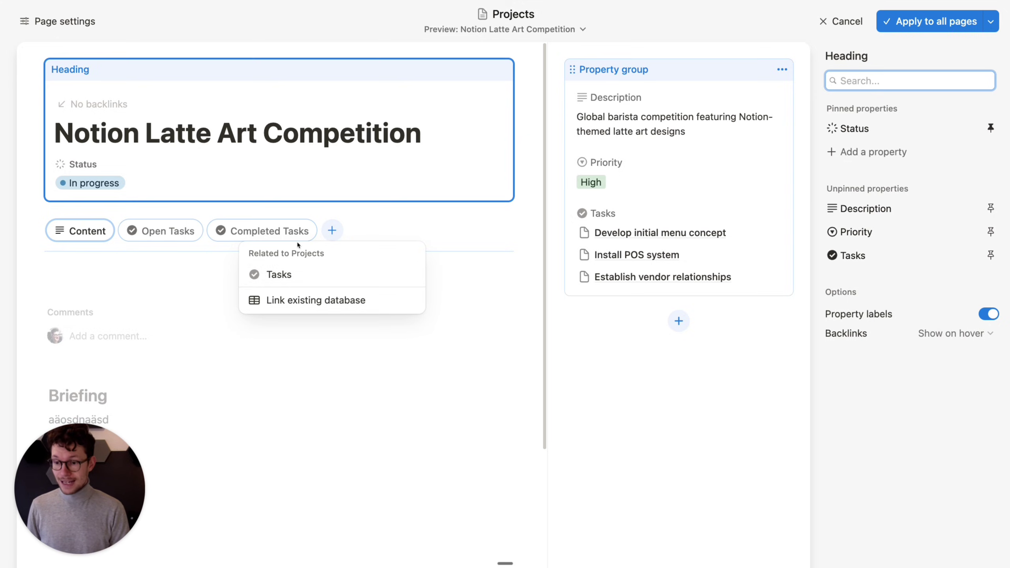
pyautogui.click(310, 304)
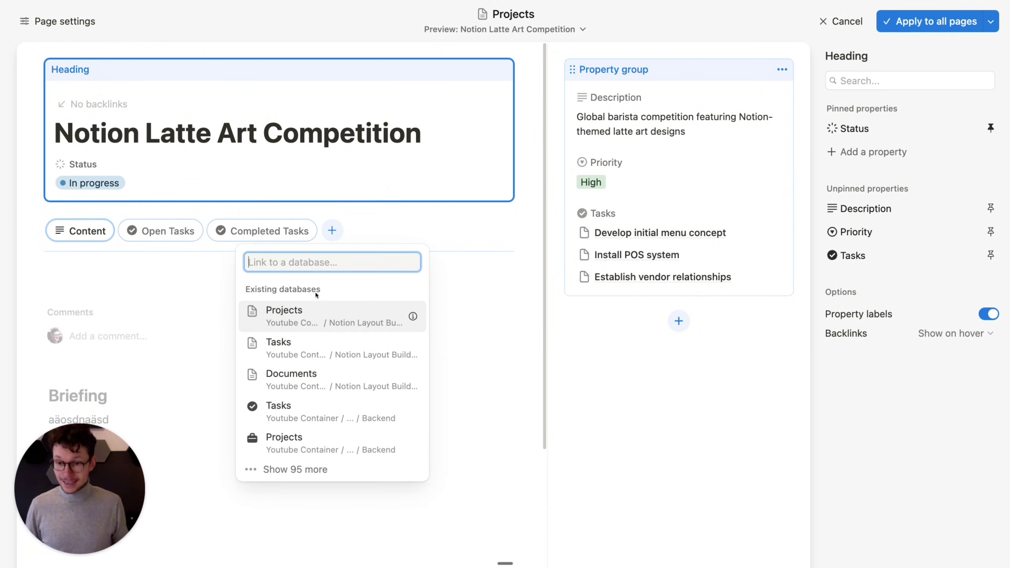
pyautogui.click(321, 381)
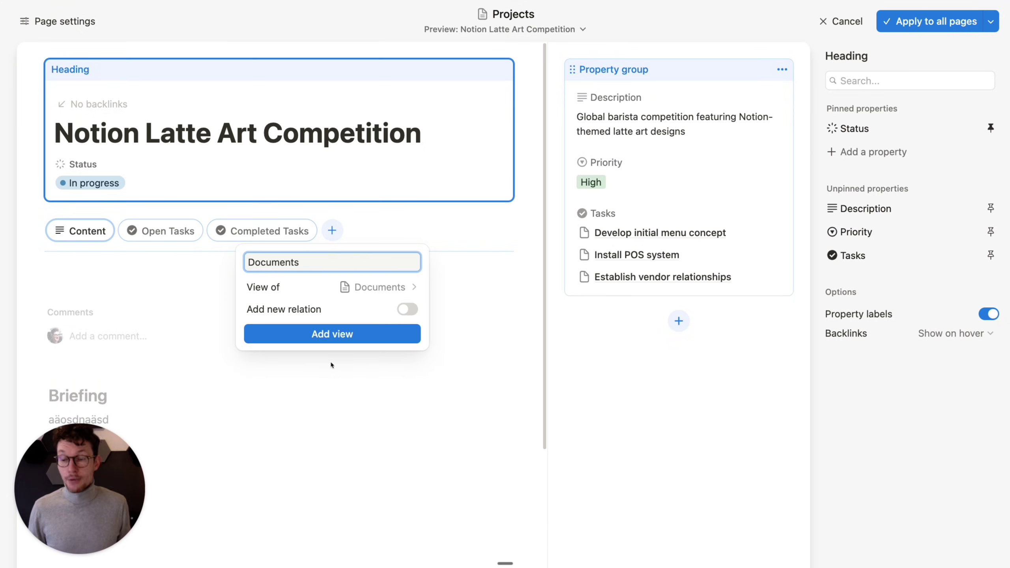
pyautogui.click(322, 309)
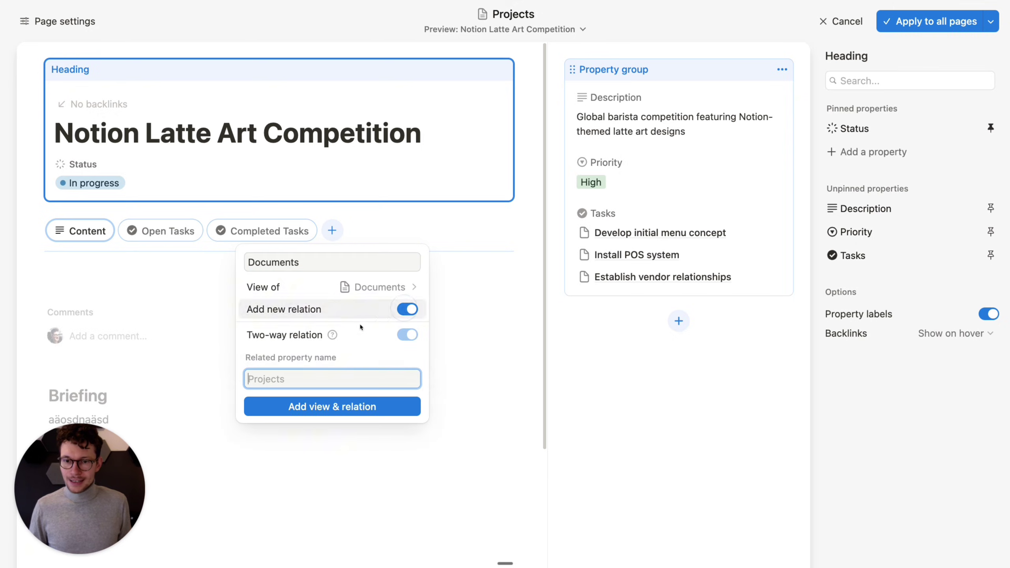
pyautogui.click(294, 416)
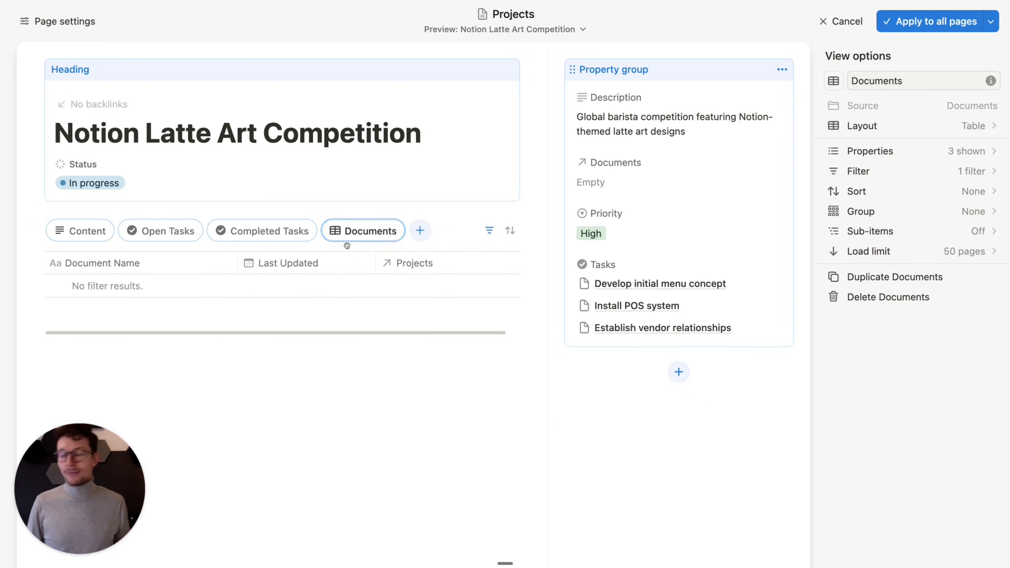
pyautogui.click(421, 229)
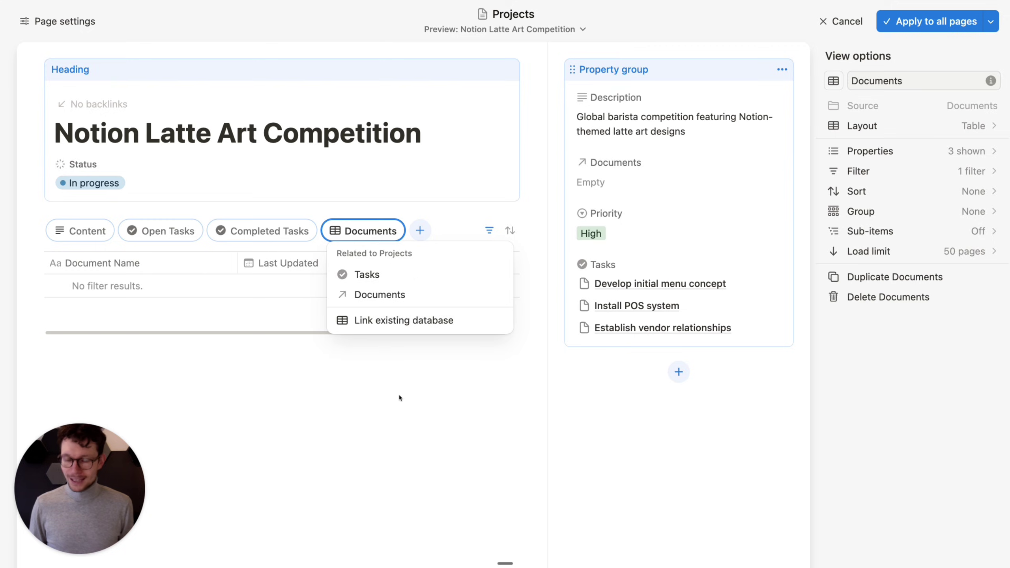
pyautogui.click(443, 425)
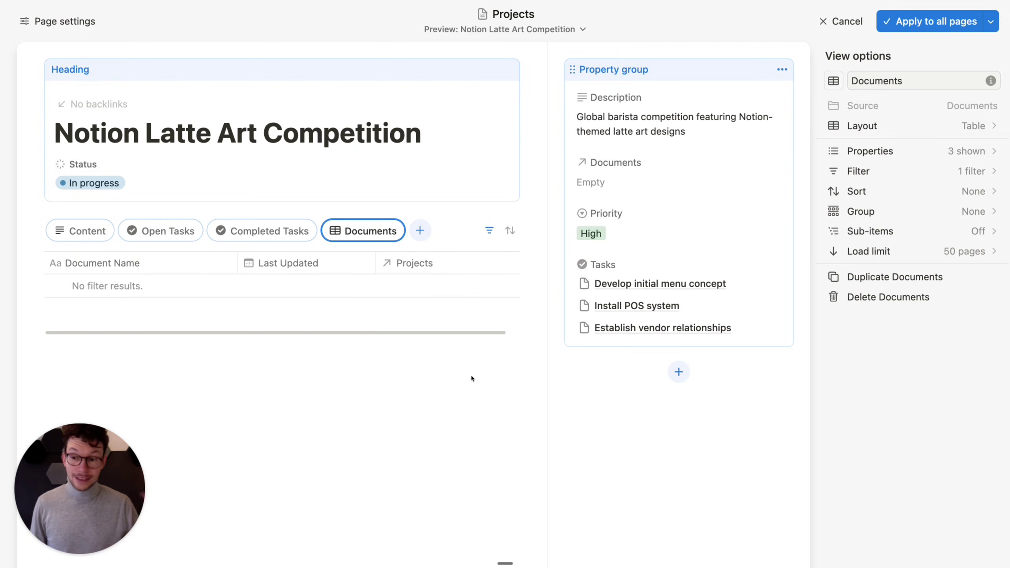
# Remove the 'Page containing this view' value from the Projects filter, then apply the layout to all pages.
pyautogui.click(900, 179)
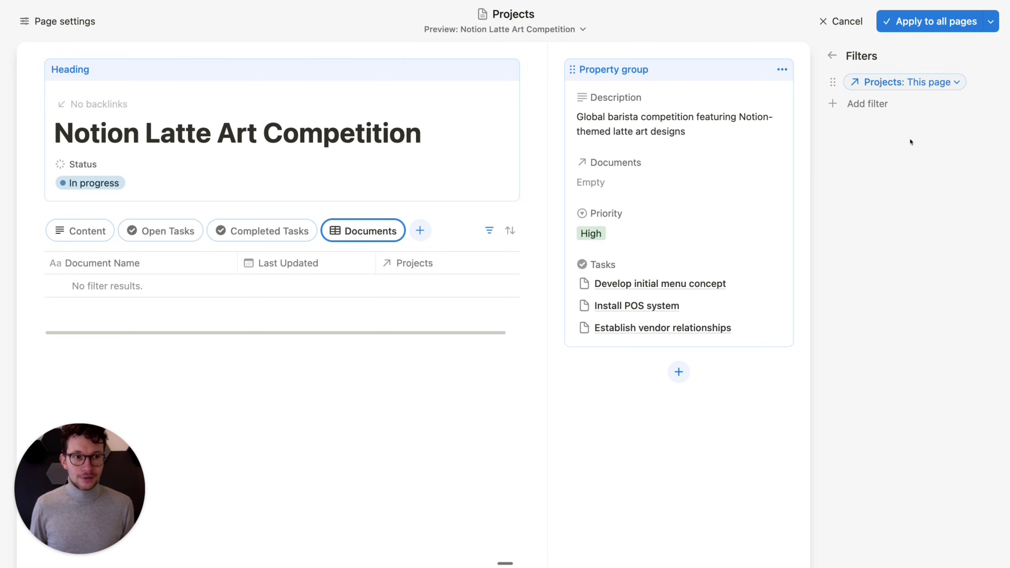
pyautogui.click(940, 85)
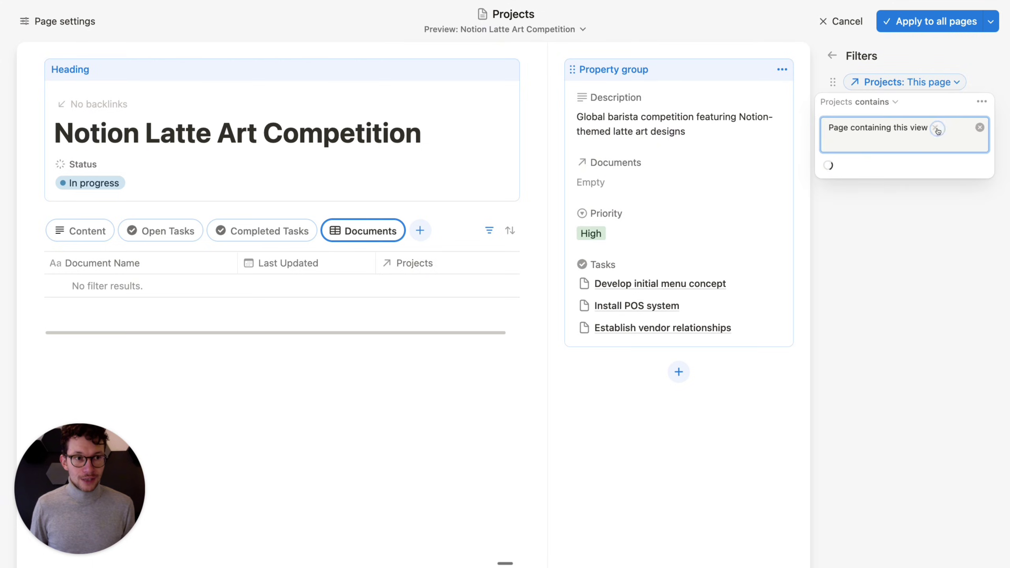
pyautogui.press('BackSpace')
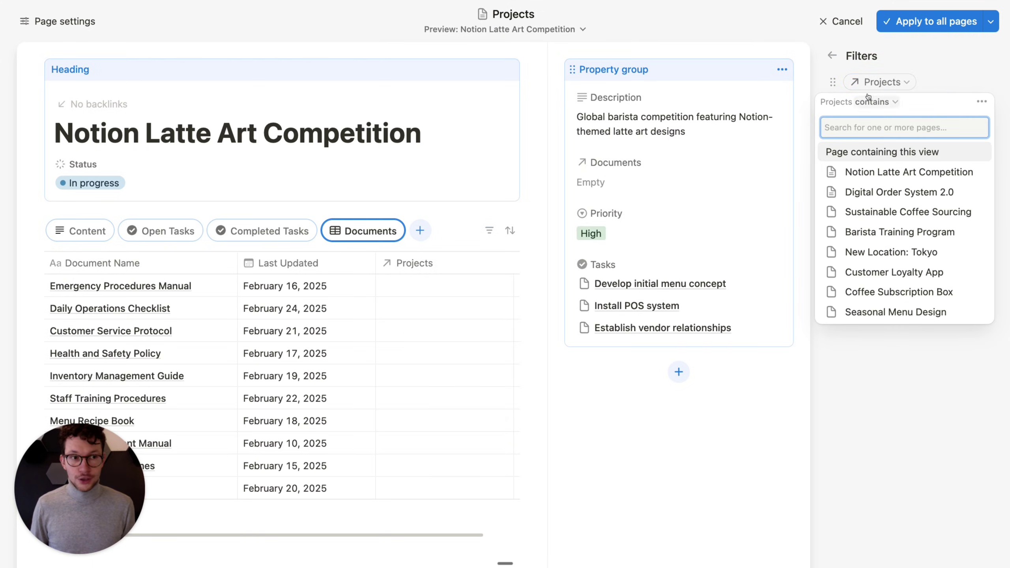
pyautogui.click(883, 64)
pyautogui.click(398, 233)
pyautogui.click(920, 29)
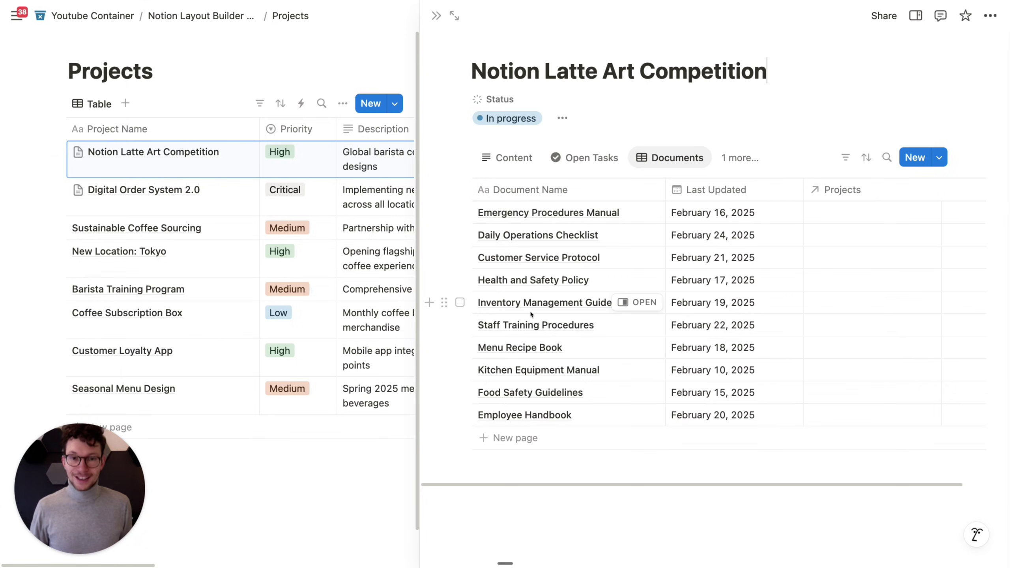
# Delete the Briefing heading and text, clearing the Content tab's page body.
pyautogui.click(575, 162)
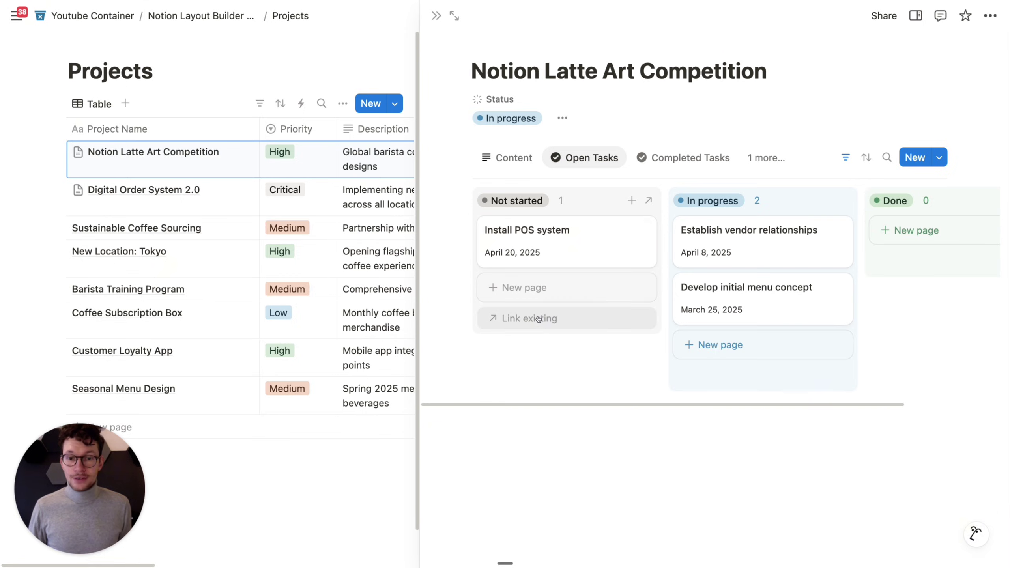
pyautogui.click(501, 158)
pyautogui.click(568, 348)
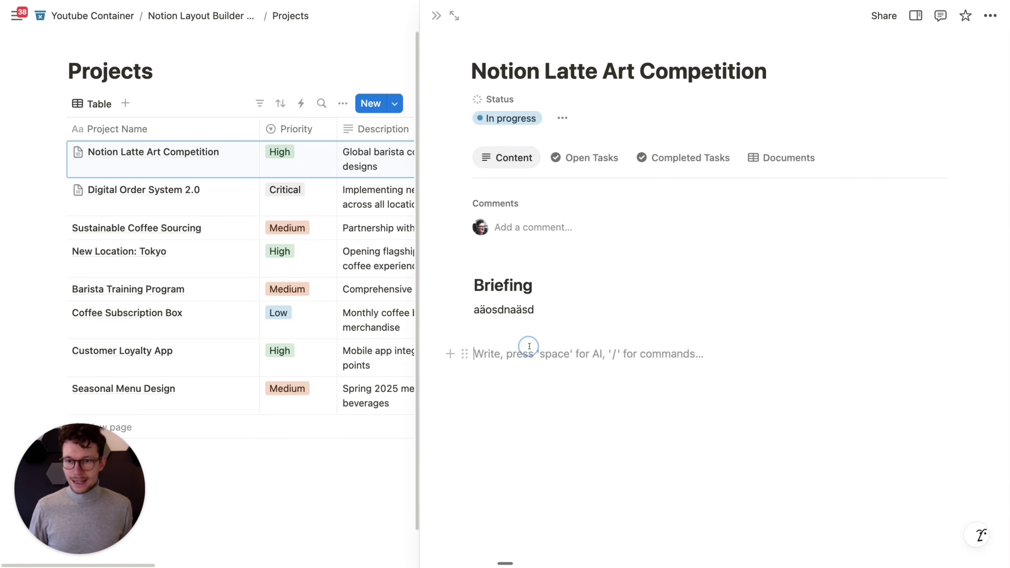
pyautogui.moveTo(528, 354); pyautogui.dragTo(505, 254)
pyautogui.press('BackSpace')
pyautogui.press('BackSpace')
pyautogui.press('BackSpace')
pyautogui.press('BackSpace')
pyautogui.click(500, 288)
pyautogui.press('super+a')
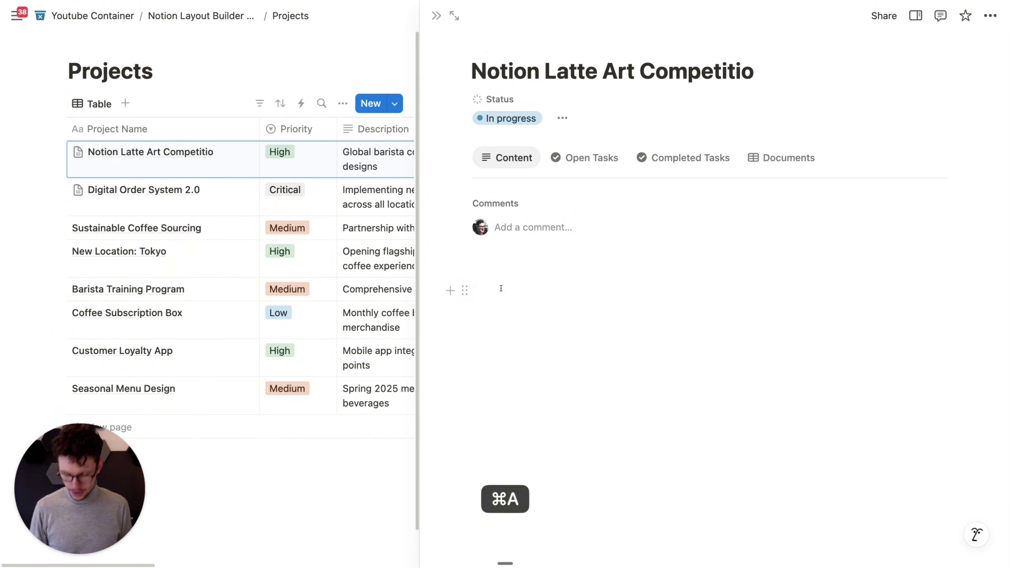
pyautogui.press('BackSpace')
# Apply the New Project template, narrow the Task Name column, and view the Open Tasks board.
pyautogui.click(512, 304)
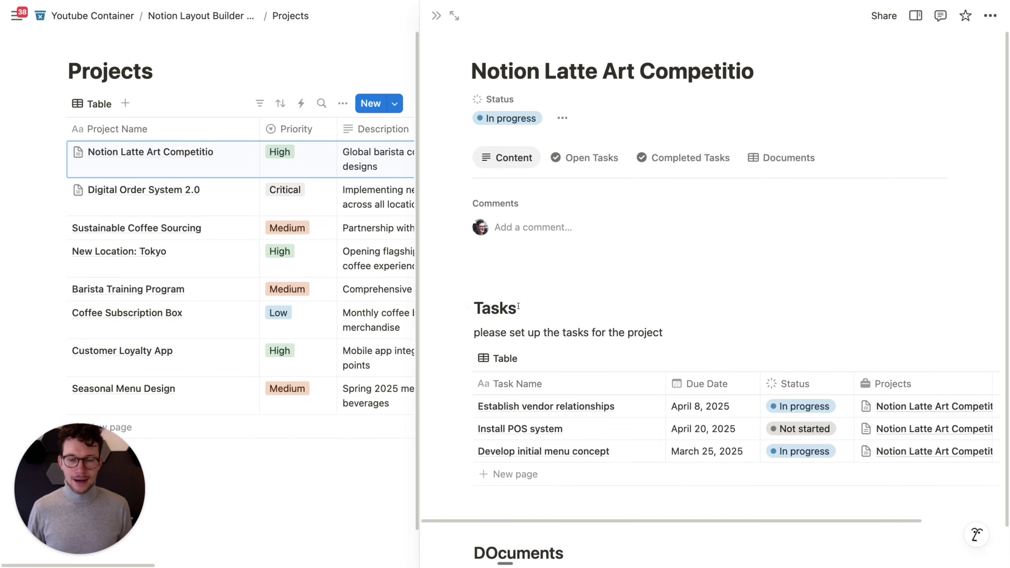
pyautogui.scroll(-2, 585, 304)
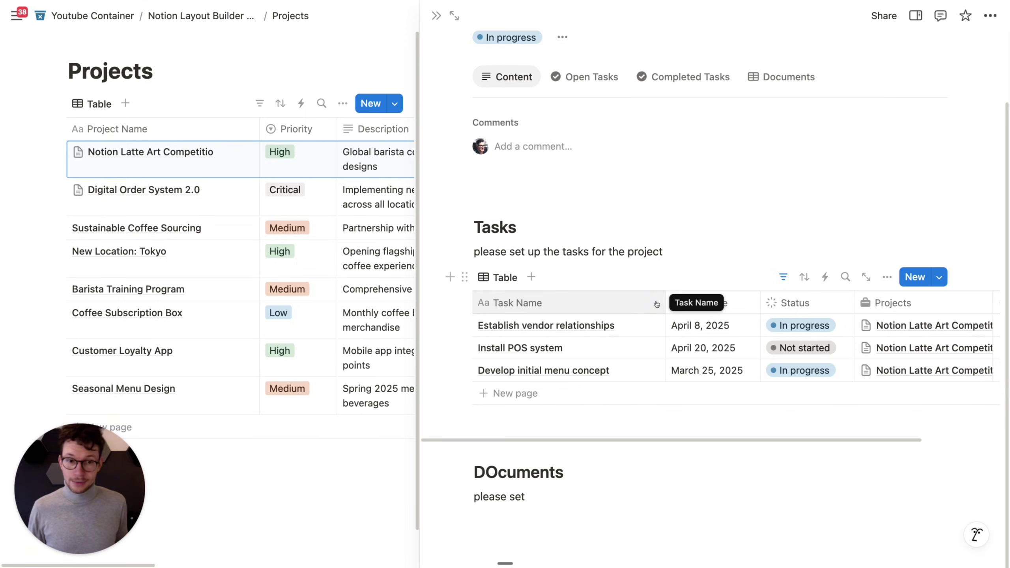
pyautogui.moveTo(663, 300); pyautogui.dragTo(640, 301)
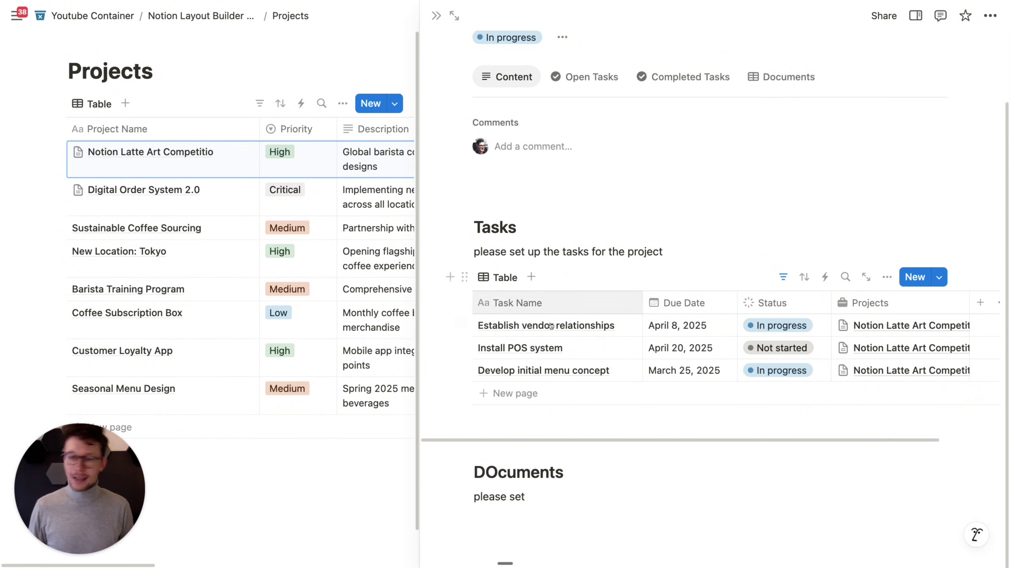
pyautogui.scroll(3, 551, 331)
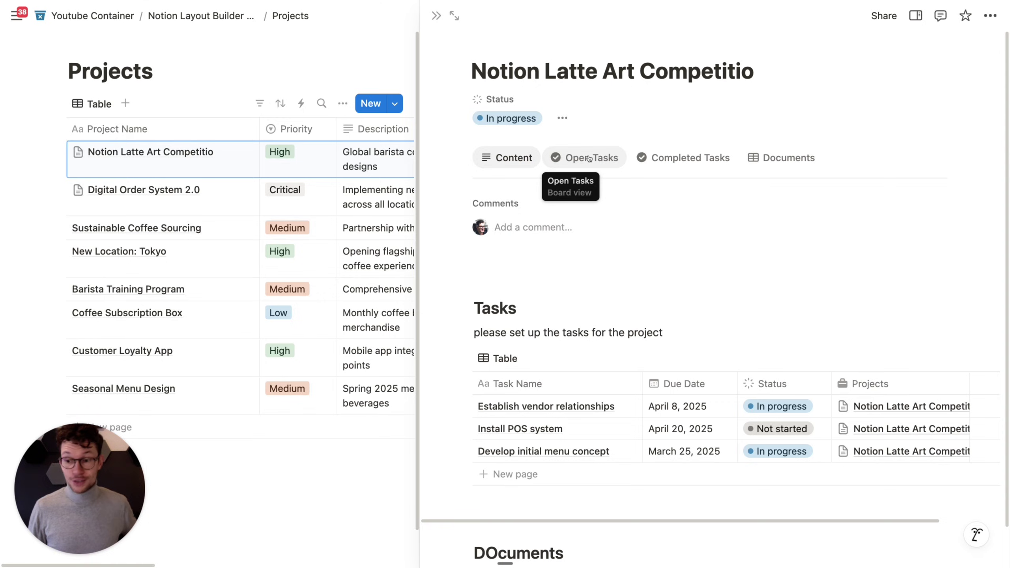
pyautogui.scroll(-2, 570, 394)
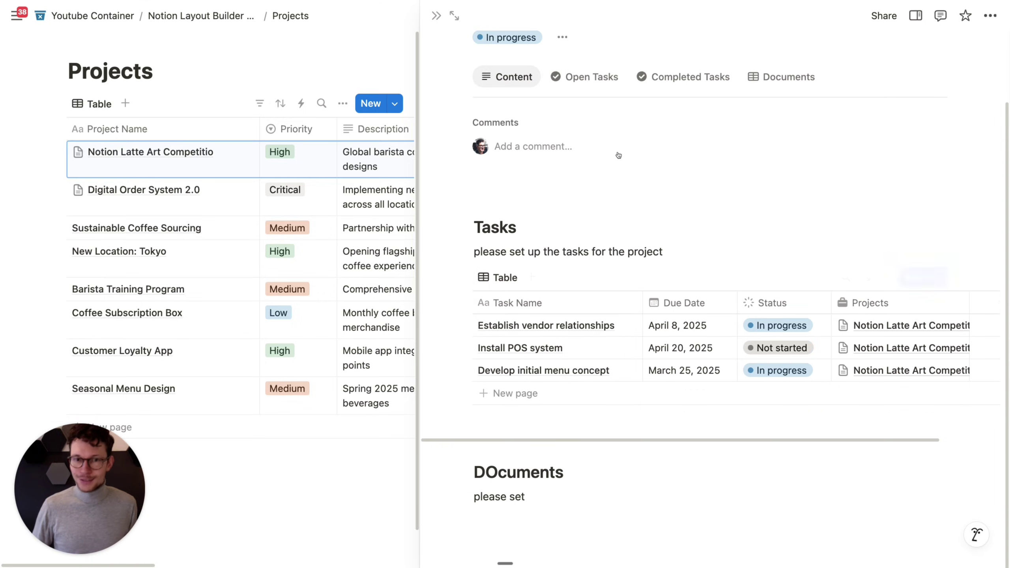
pyautogui.scroll(2, 618, 154)
pyautogui.click(591, 157)
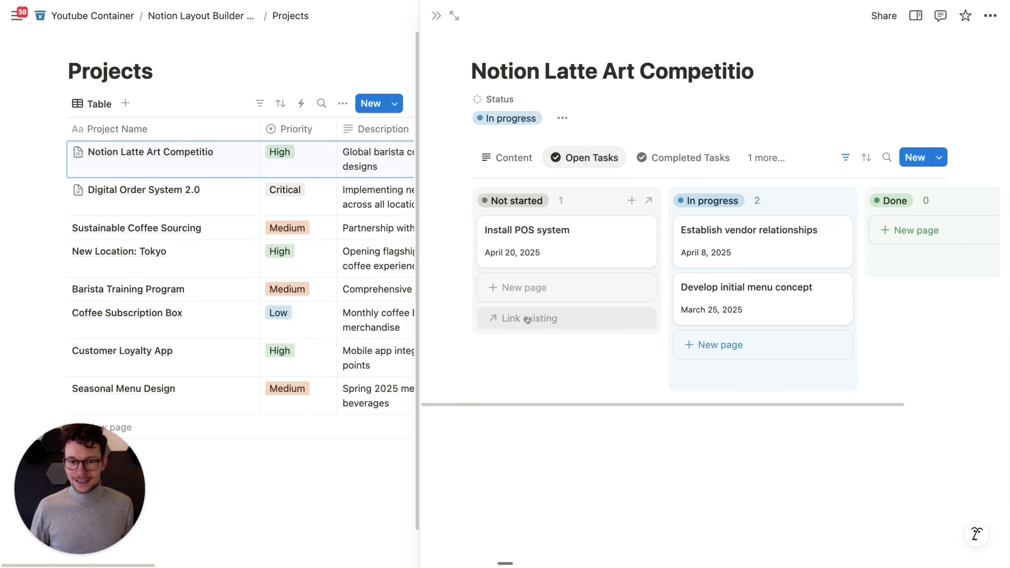
# Link Order initial inventory into the Not started column and open the project full-page.
pyautogui.click(527, 318)
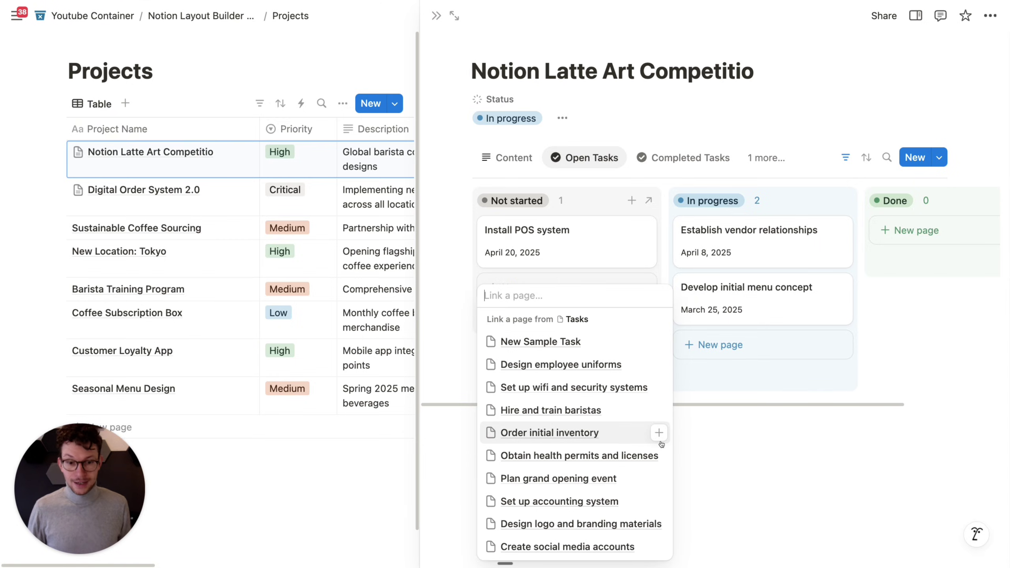
pyautogui.click(659, 433)
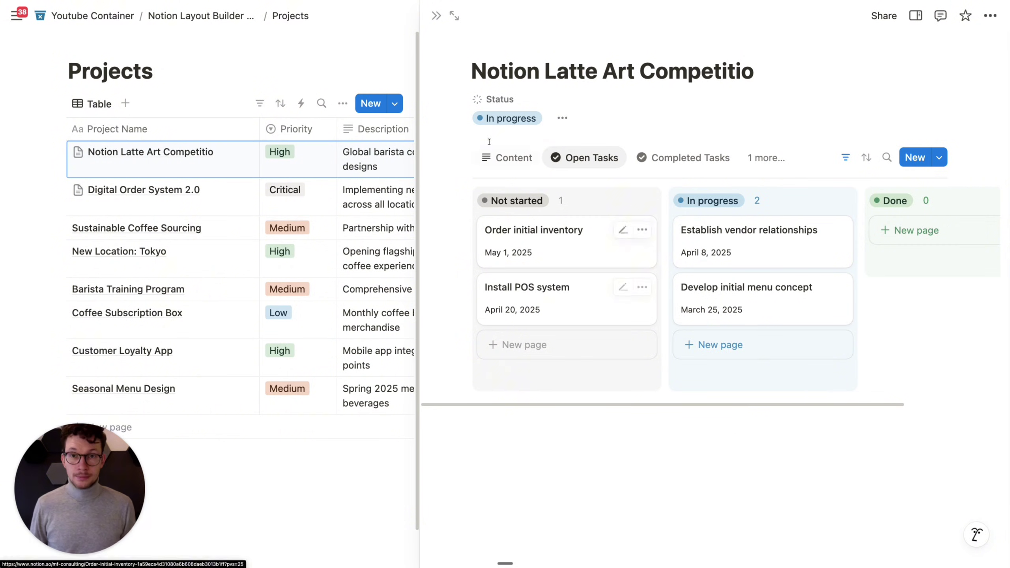
pyautogui.click(454, 16)
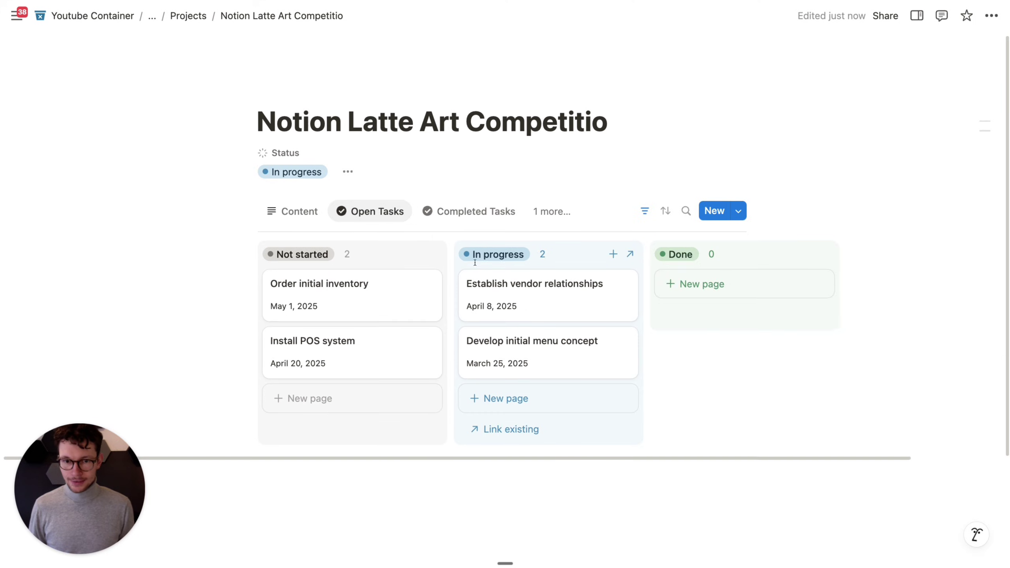
pyautogui.scroll(-3, 473, 258)
pyautogui.scroll(1, 474, 160)
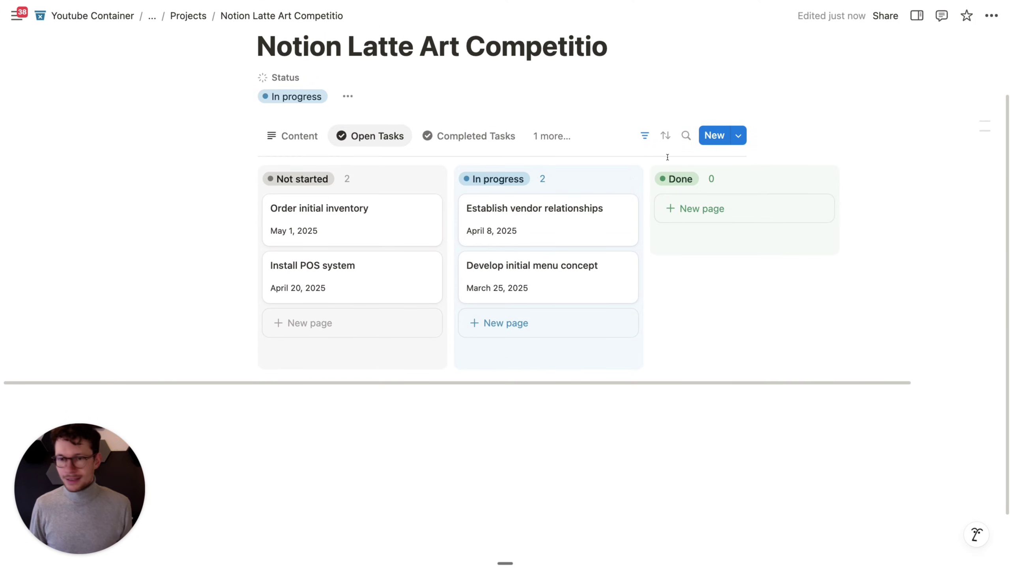
# Change the Establish vendor relationships due date to Oct 3, 2024.
pyautogui.click(641, 135)
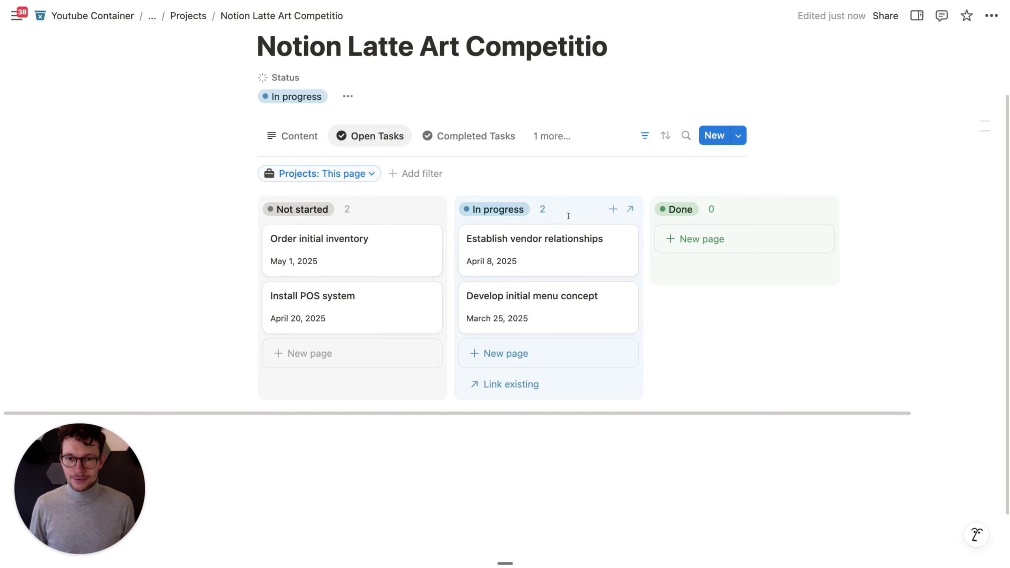
pyautogui.click(493, 261)
pyautogui.click(604, 243)
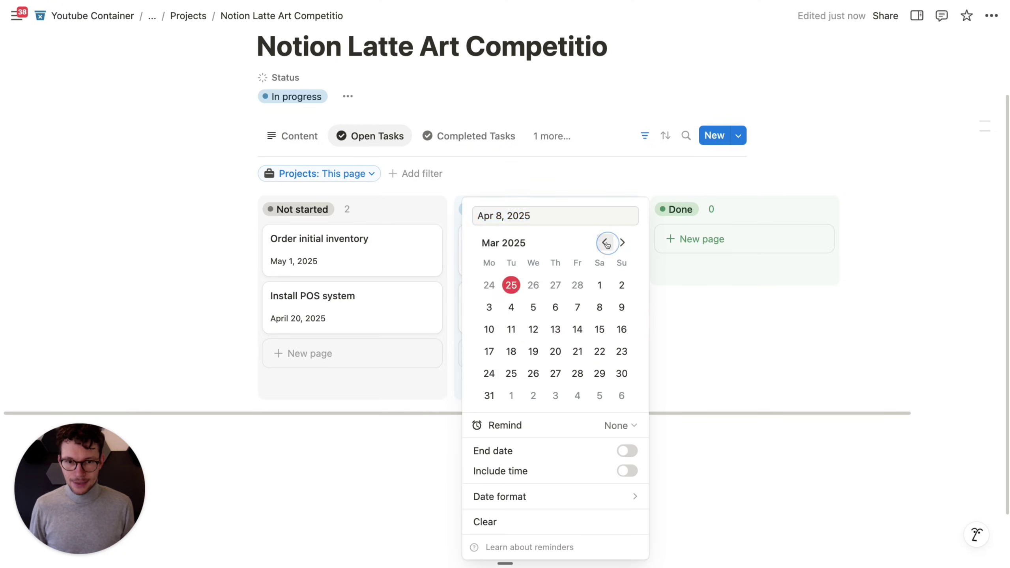
pyautogui.click(604, 243)
pyautogui.click(603, 242)
pyautogui.click(604, 242)
pyautogui.click(604, 243)
pyautogui.click(604, 243)
pyautogui.click(555, 285)
pyautogui.click(573, 73)
# Add a Due Date filter set to 'is before Today' on the Open Tasks board.
pyautogui.click(403, 175)
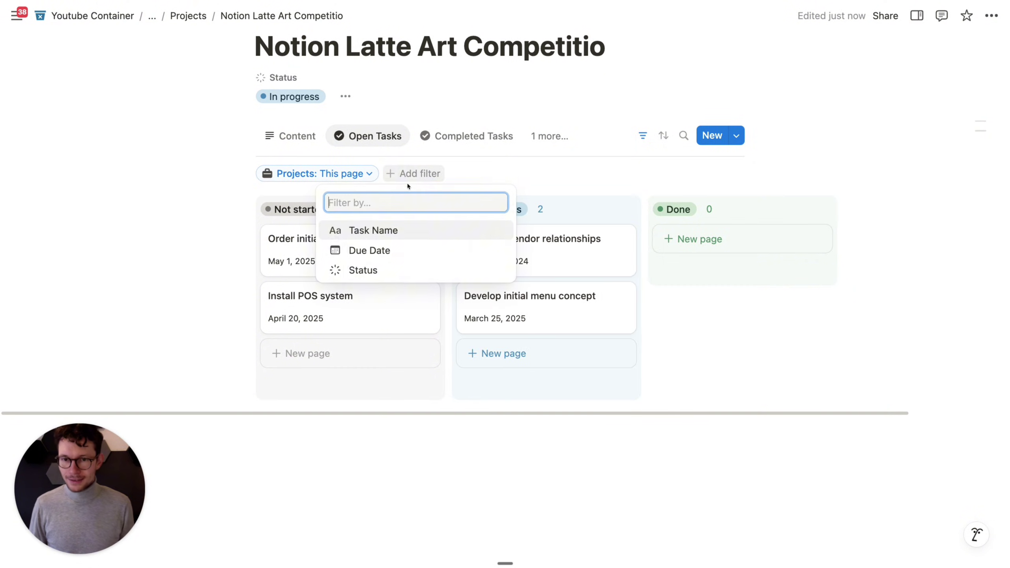
pyautogui.click(391, 249)
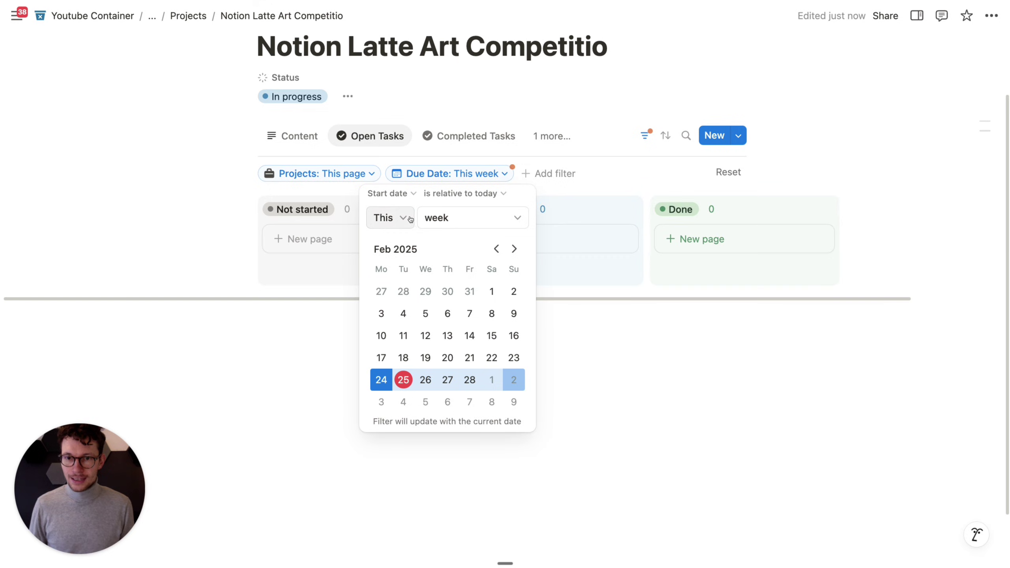
pyautogui.click(388, 218)
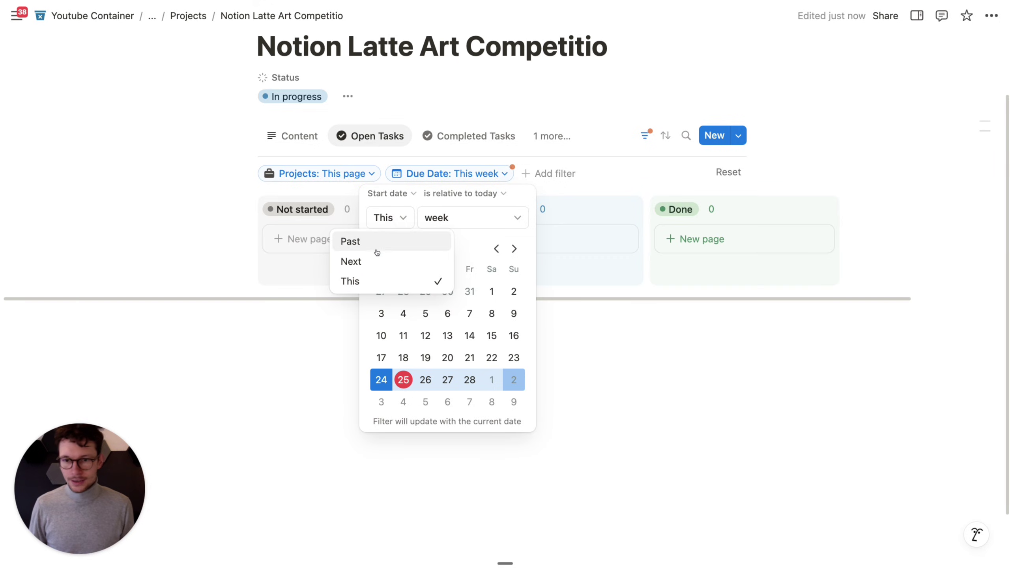
pyautogui.click(469, 194)
pyautogui.click(469, 194)
pyautogui.click(440, 238)
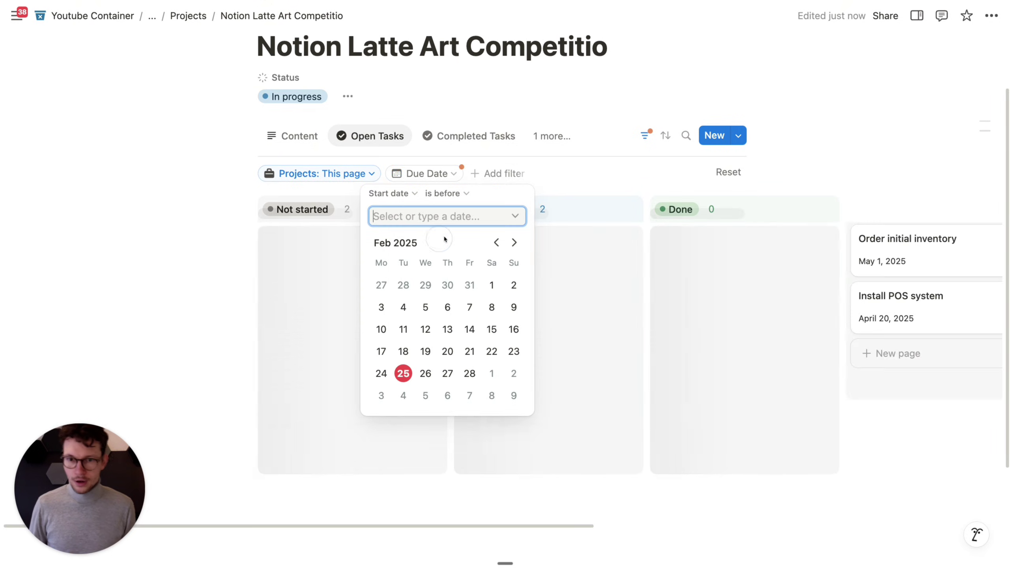
pyautogui.click(515, 217)
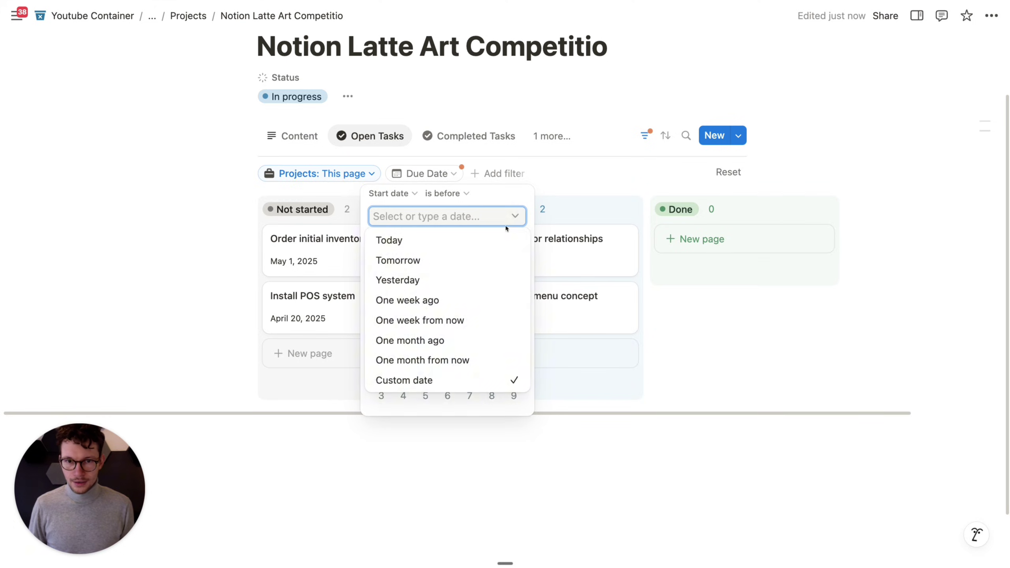
pyautogui.click(464, 238)
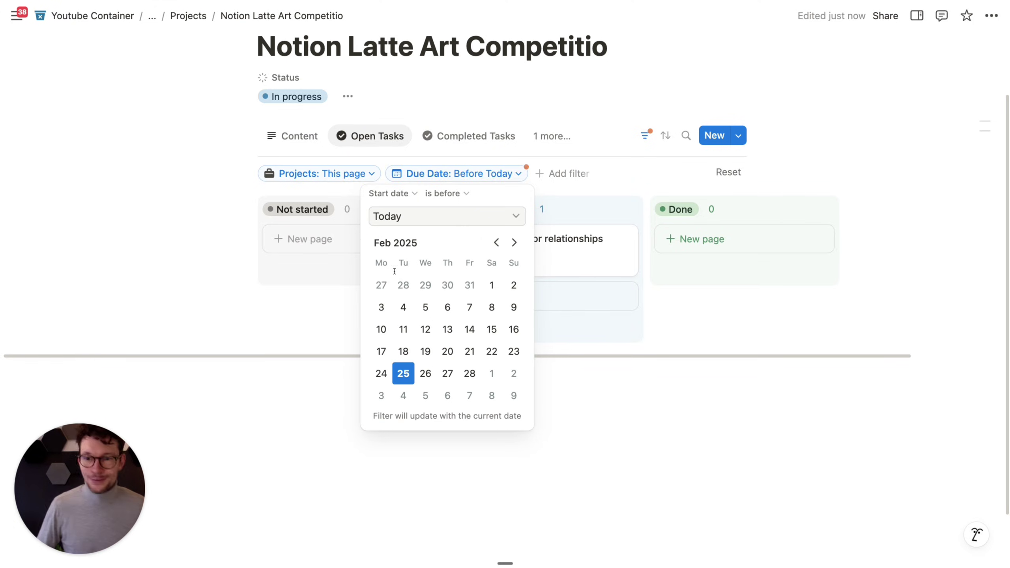
pyautogui.click(341, 330)
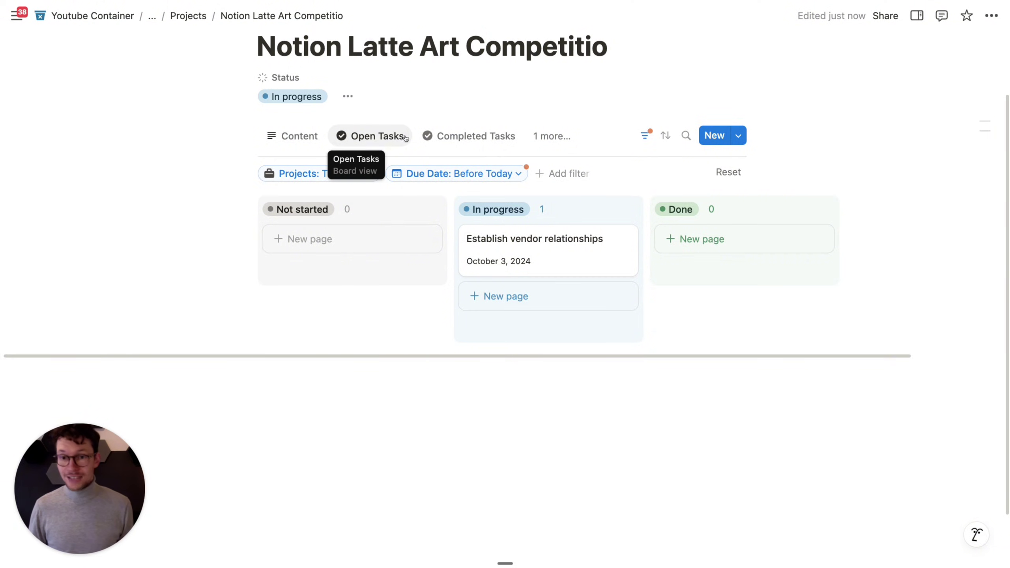
pyautogui.click(518, 174)
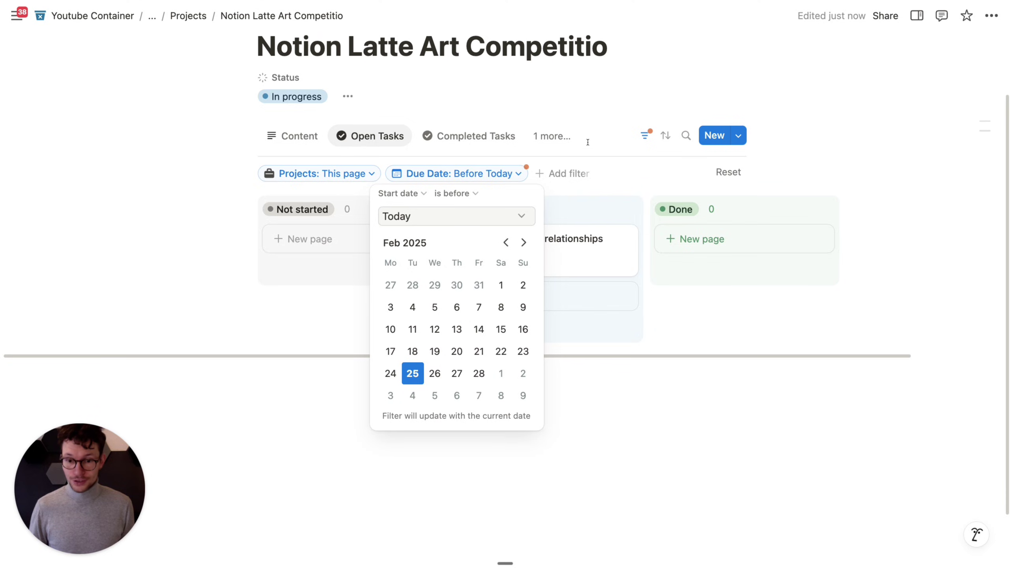
pyautogui.click(644, 136)
pyautogui.click(644, 135)
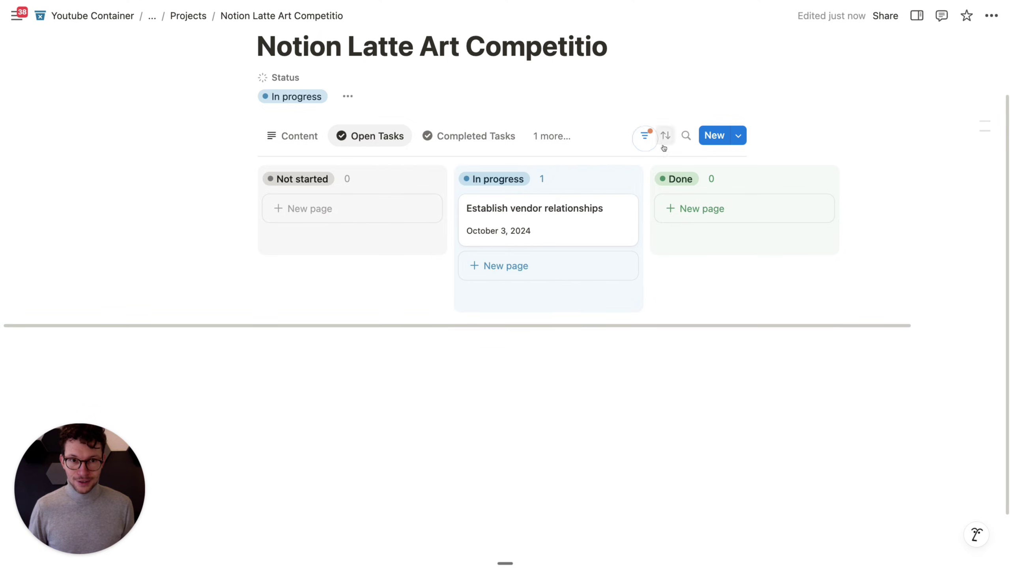
pyautogui.click(637, 138)
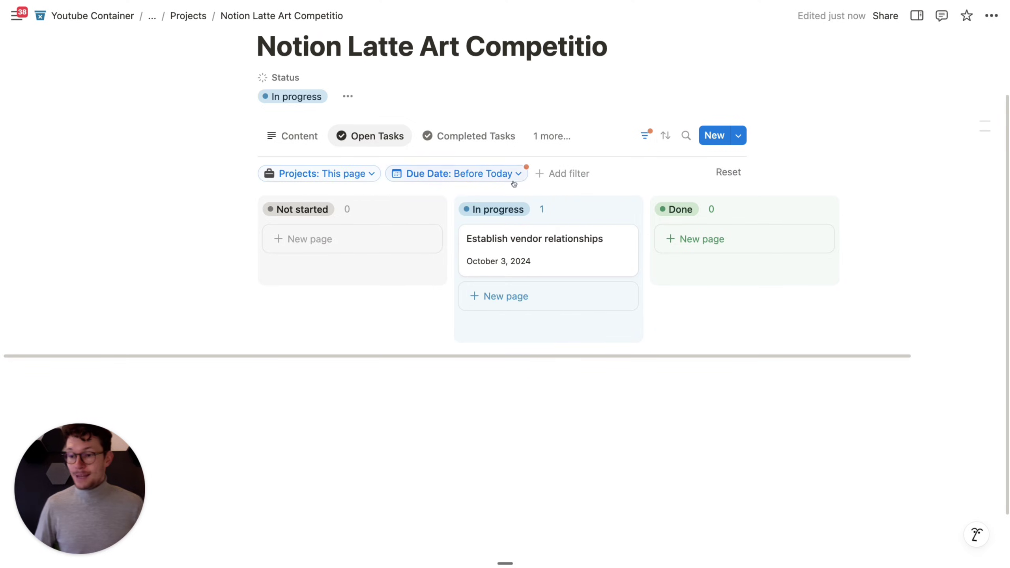
pyautogui.scroll(1, 489, 193)
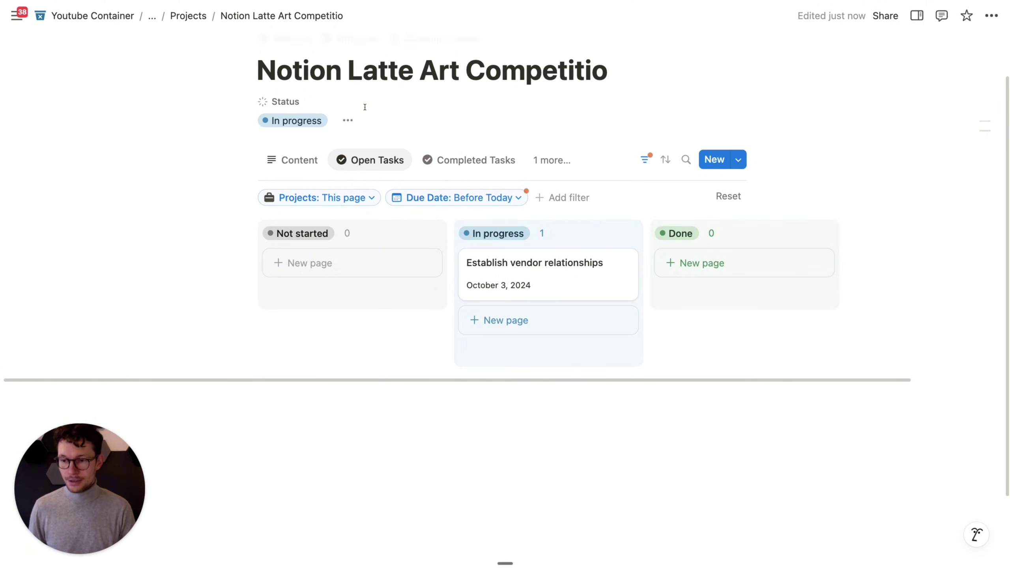
# Add an advanced rule Due Date is before Today to the Content tab's Tasks table.
pyautogui.click(294, 160)
pyautogui.scroll(-4, 435, 201)
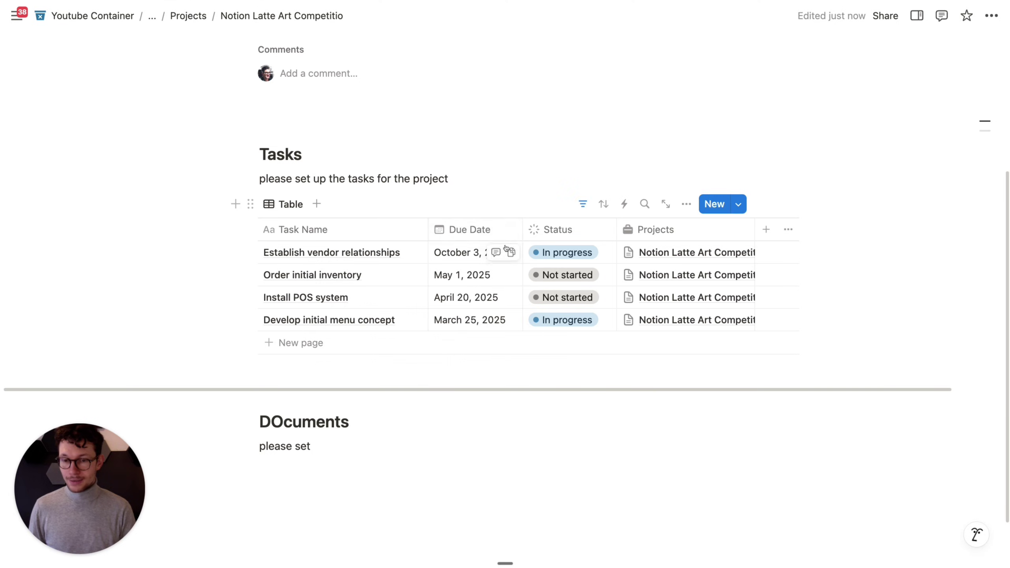
pyautogui.click(584, 206)
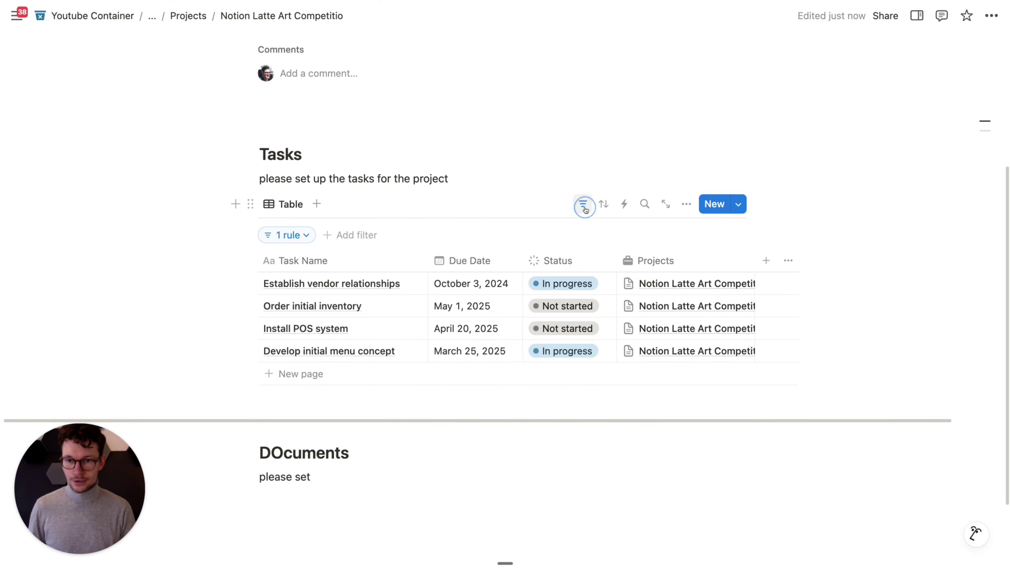
pyautogui.click(340, 235)
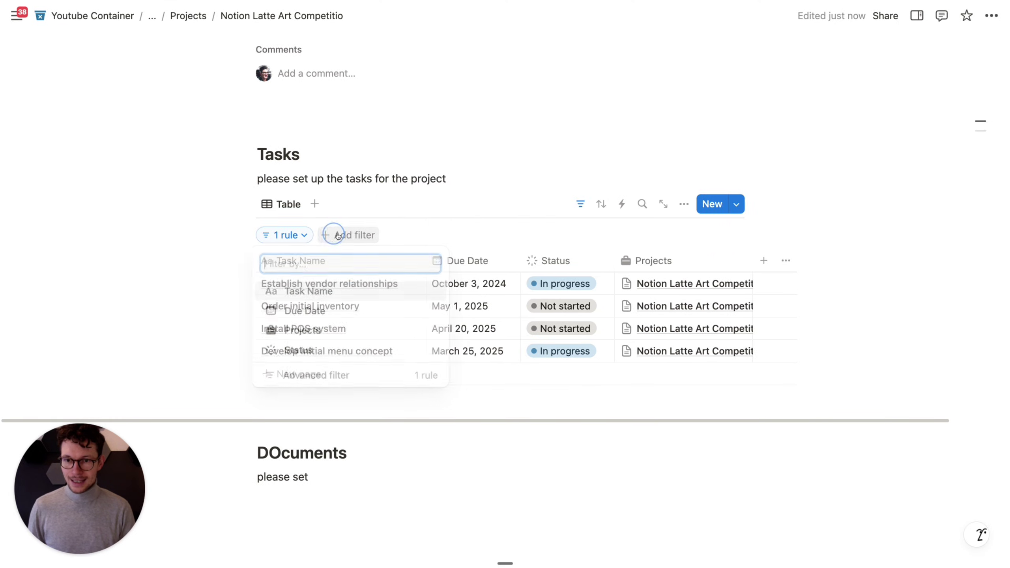
pyautogui.click(373, 378)
pyautogui.click(177, 291)
pyautogui.click(171, 314)
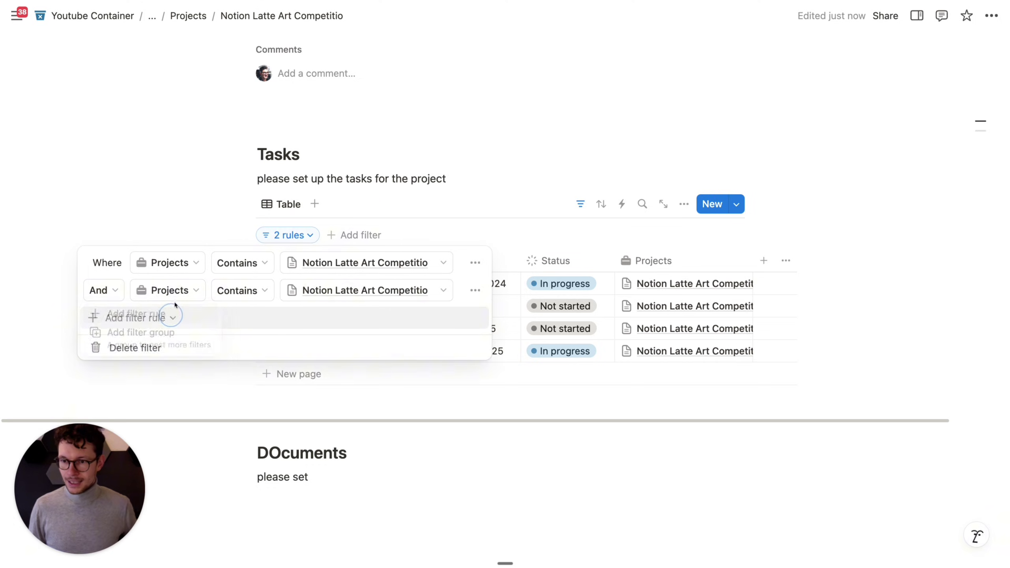
pyautogui.click(174, 296)
pyautogui.click(149, 334)
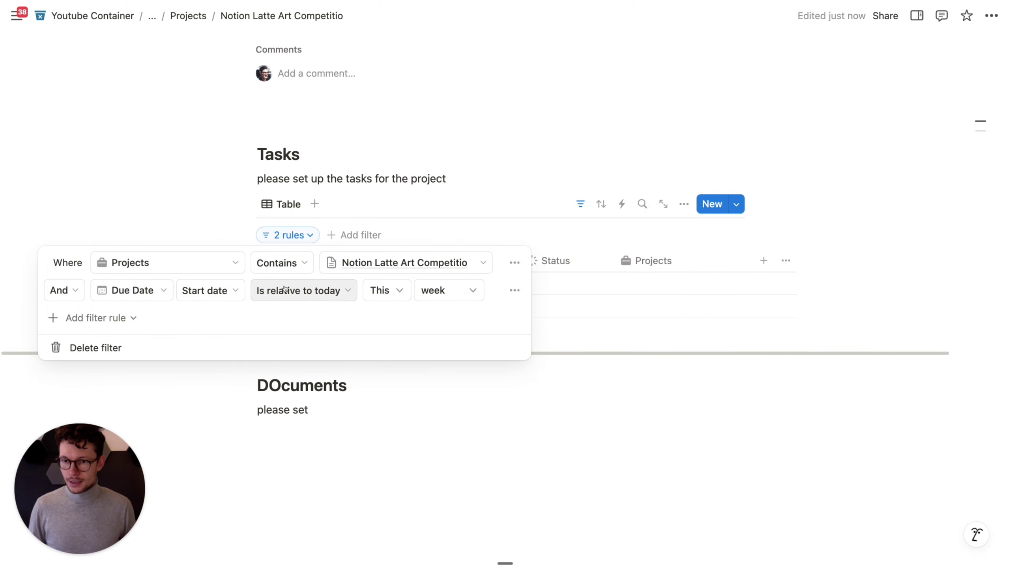
pyautogui.click(261, 289)
pyautogui.click(269, 333)
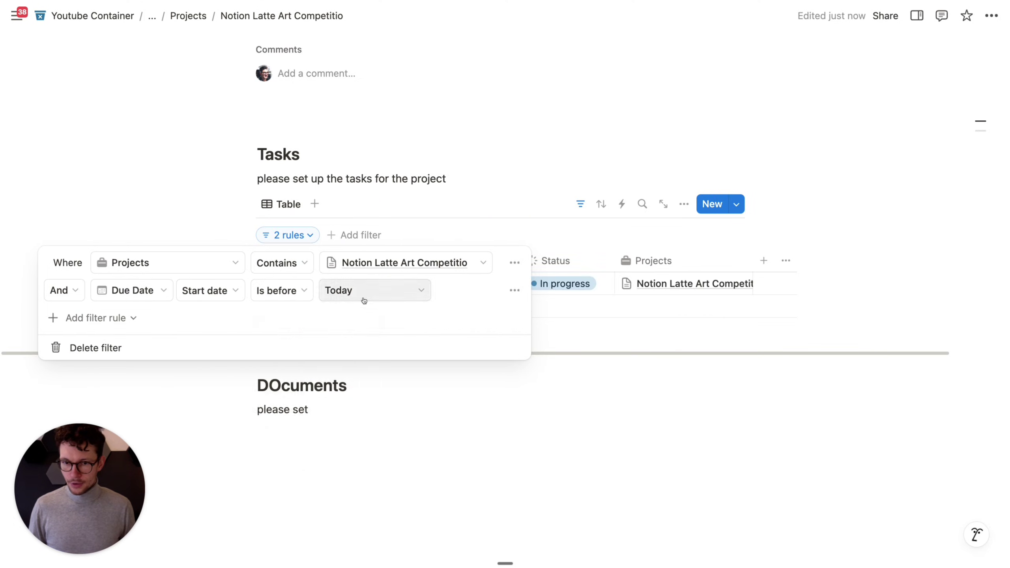
pyautogui.click(489, 159)
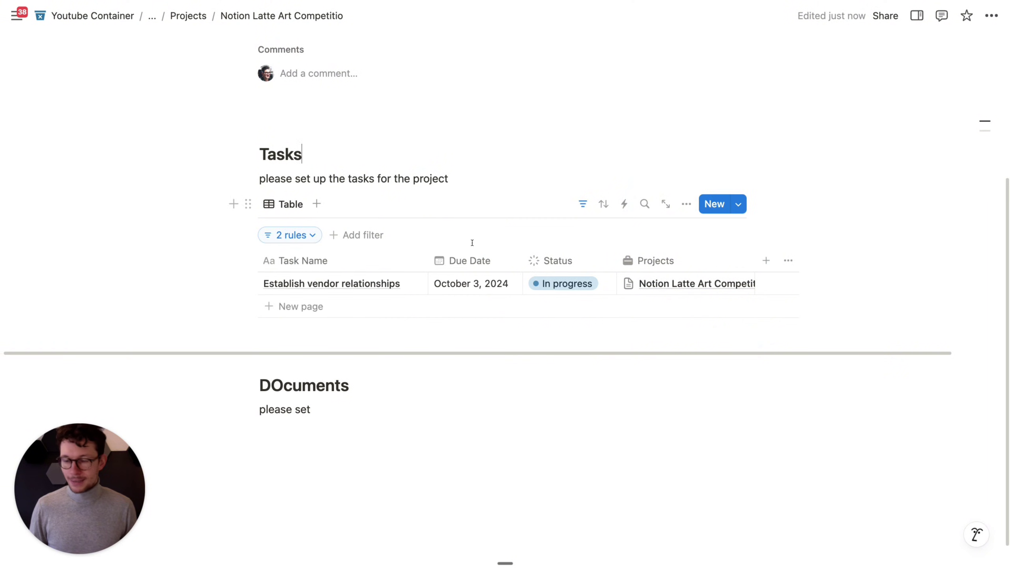
# Check the filtered Tasks table against the Open Tasks board, then return to Content.
pyautogui.scroll(3, 472, 245)
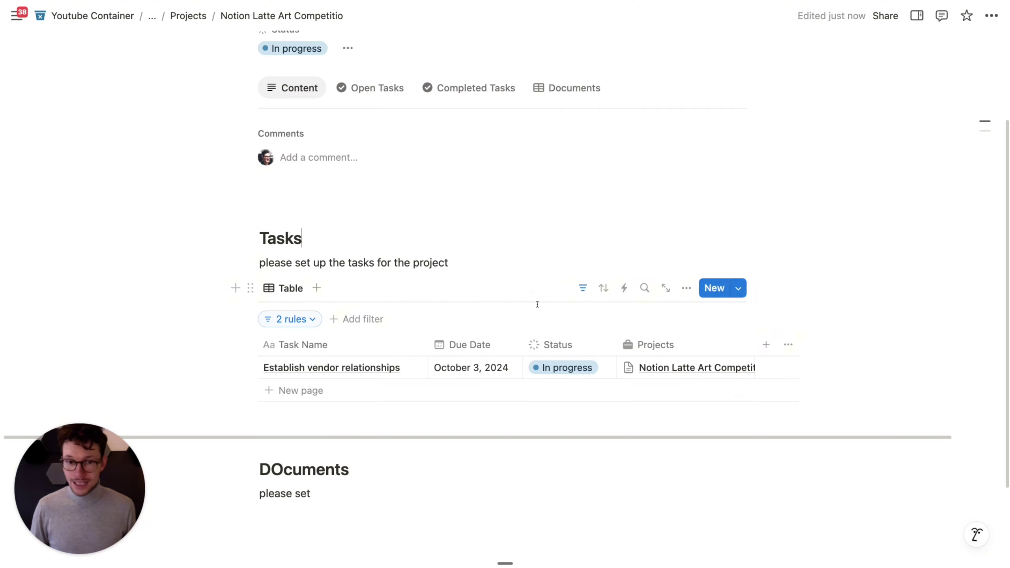
pyautogui.click(587, 290)
pyautogui.click(586, 289)
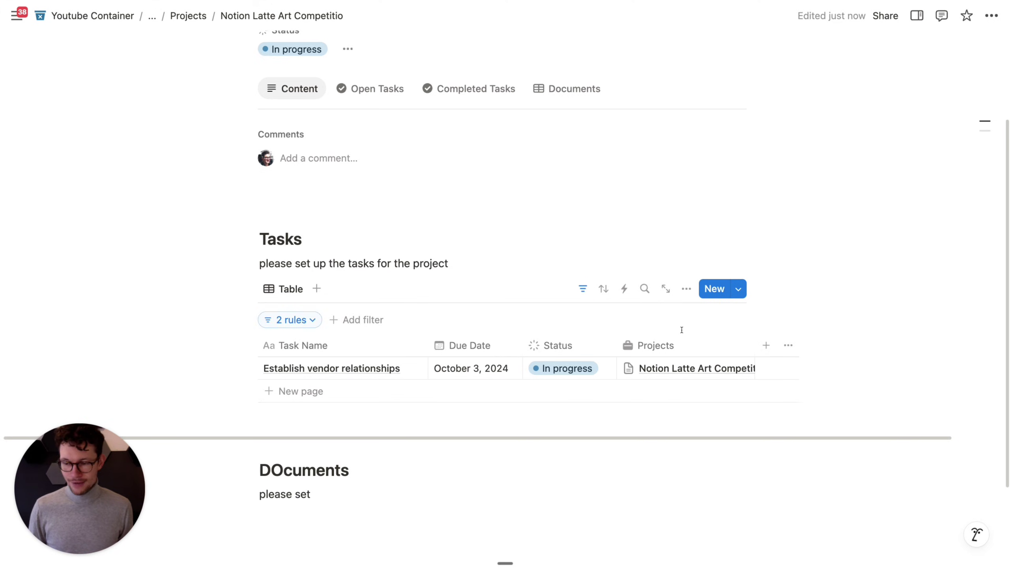
pyautogui.scroll(3, 681, 328)
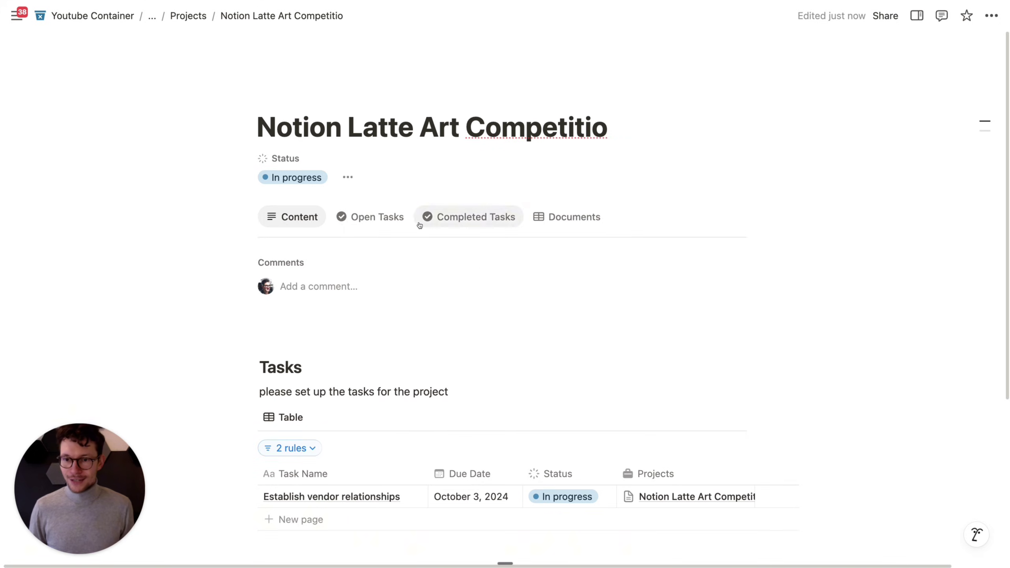
pyautogui.click(400, 222)
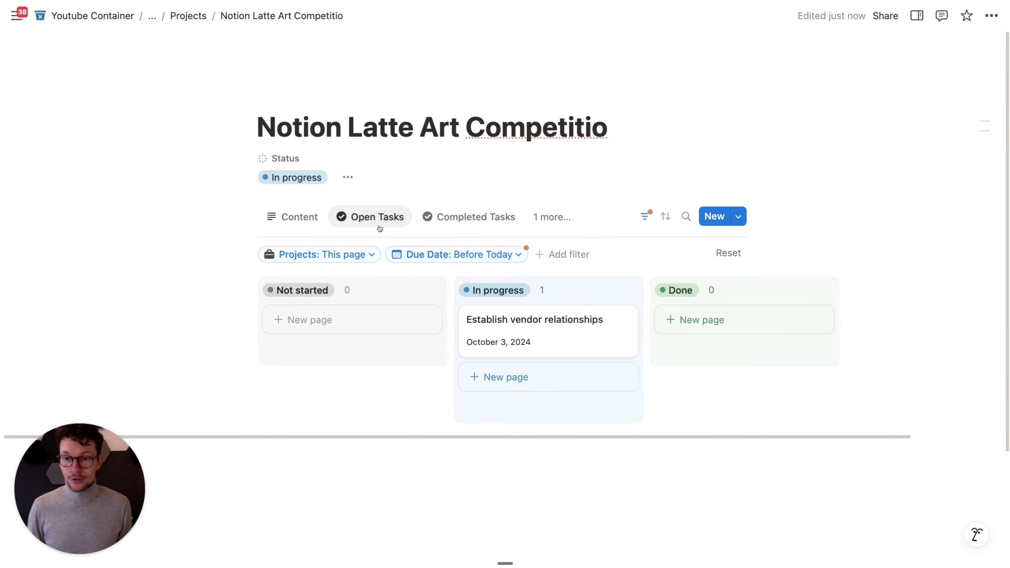
pyautogui.click(294, 217)
pyautogui.scroll(-5, 401, 322)
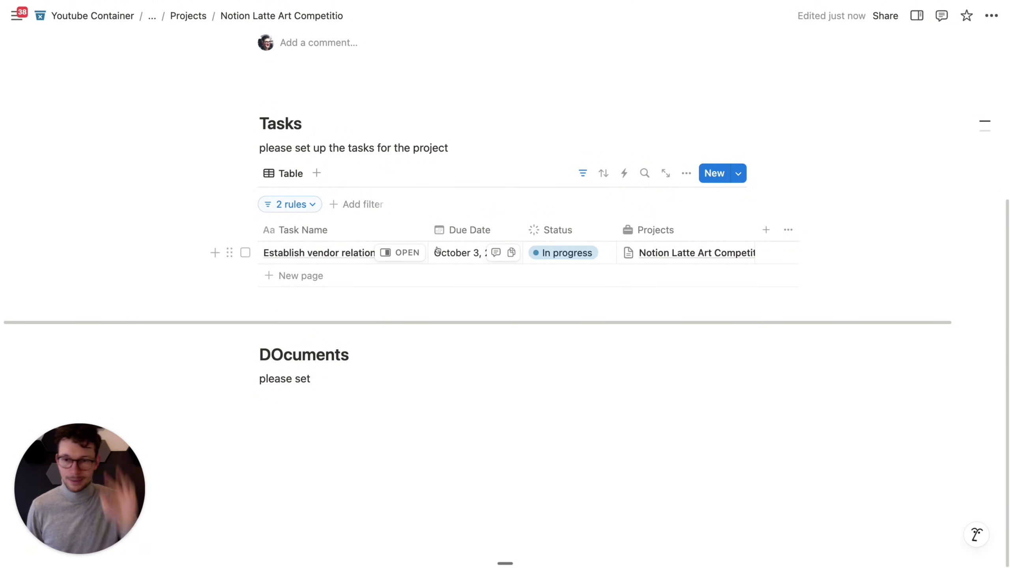
pyautogui.scroll(1, 437, 248)
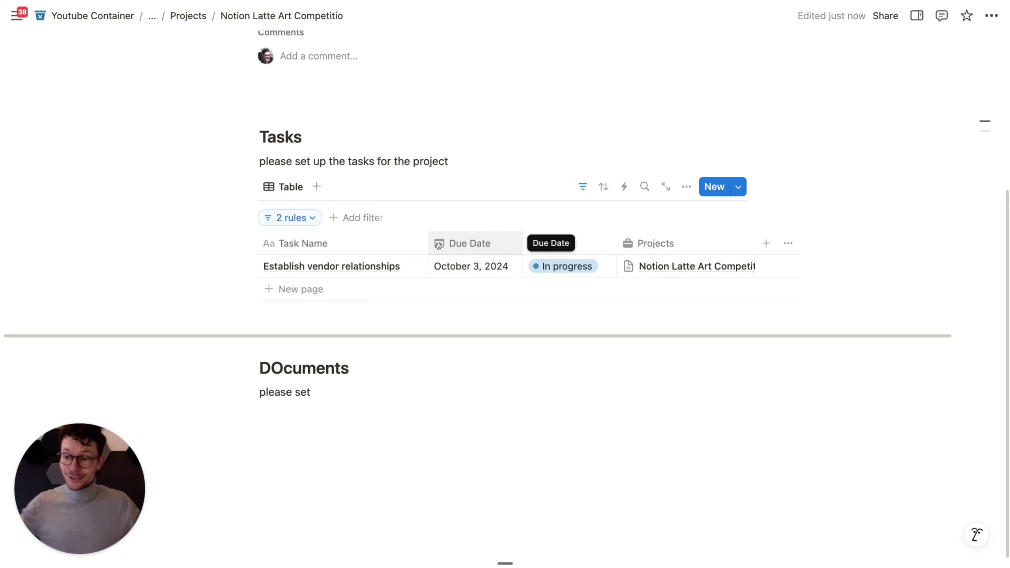
pyautogui.scroll(3, 431, 257)
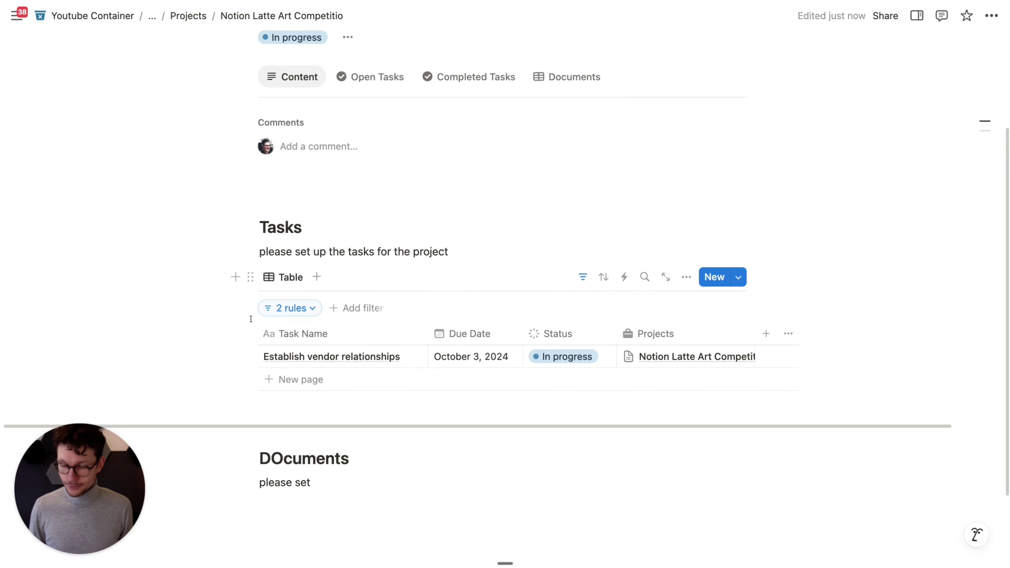
pyautogui.moveTo(199, 225); pyautogui.dragTo(538, 478)
pyautogui.click(538, 479)
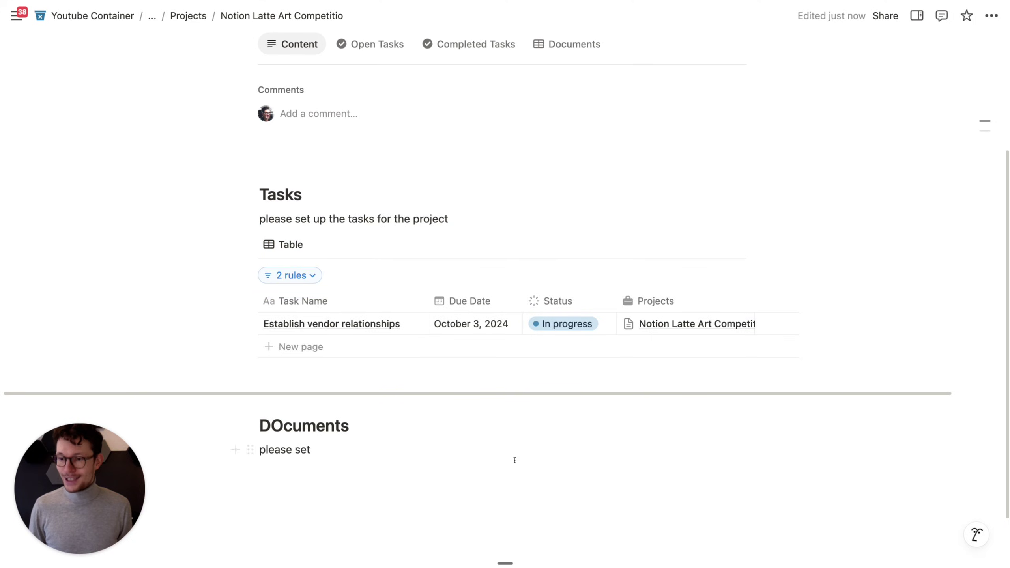
pyautogui.scroll(5, 514, 461)
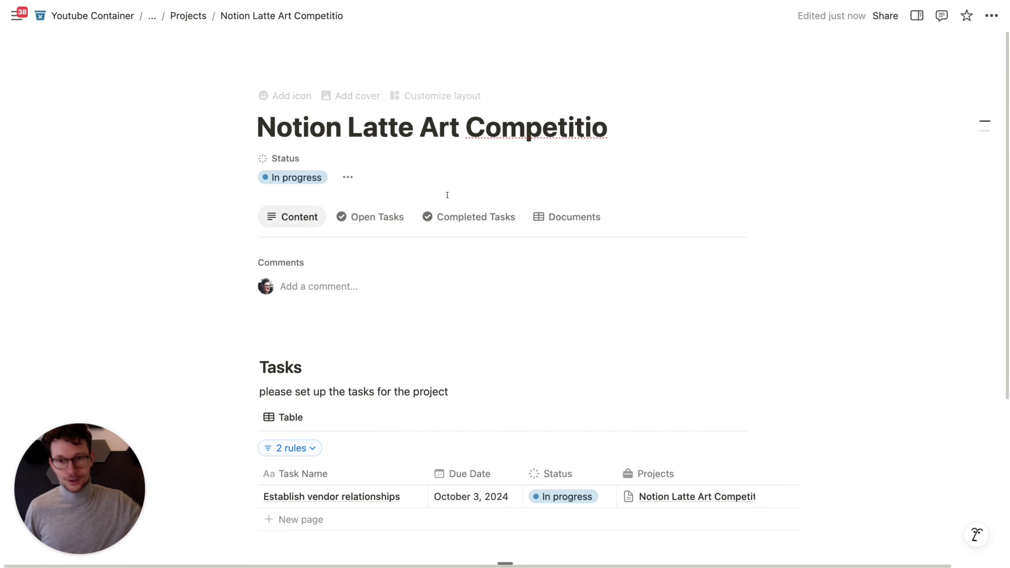
# Add 'n' to complete the title, then review the Open Tasks and Completed Tasks tabs.
pyautogui.write('n')
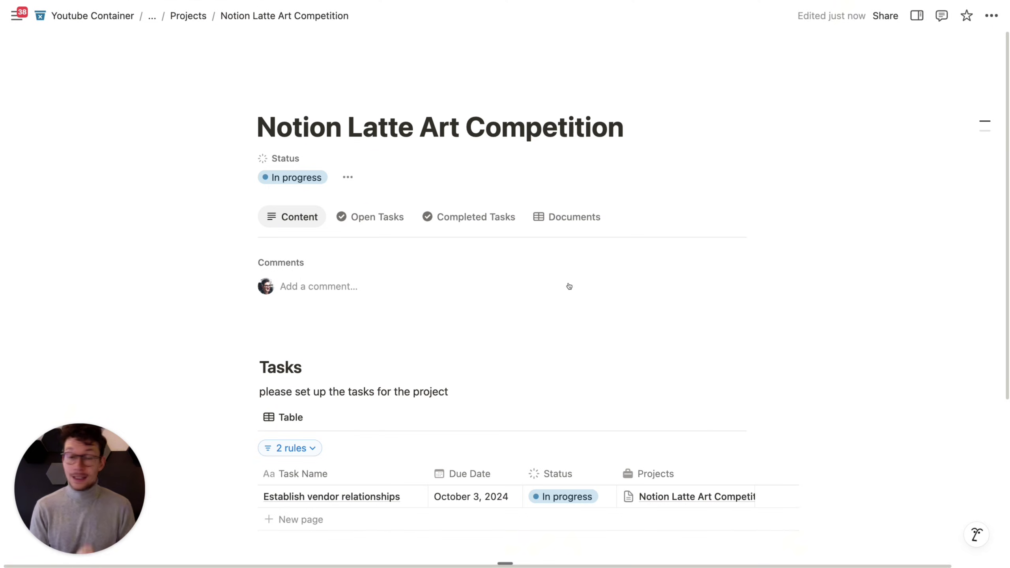
pyautogui.click(385, 216)
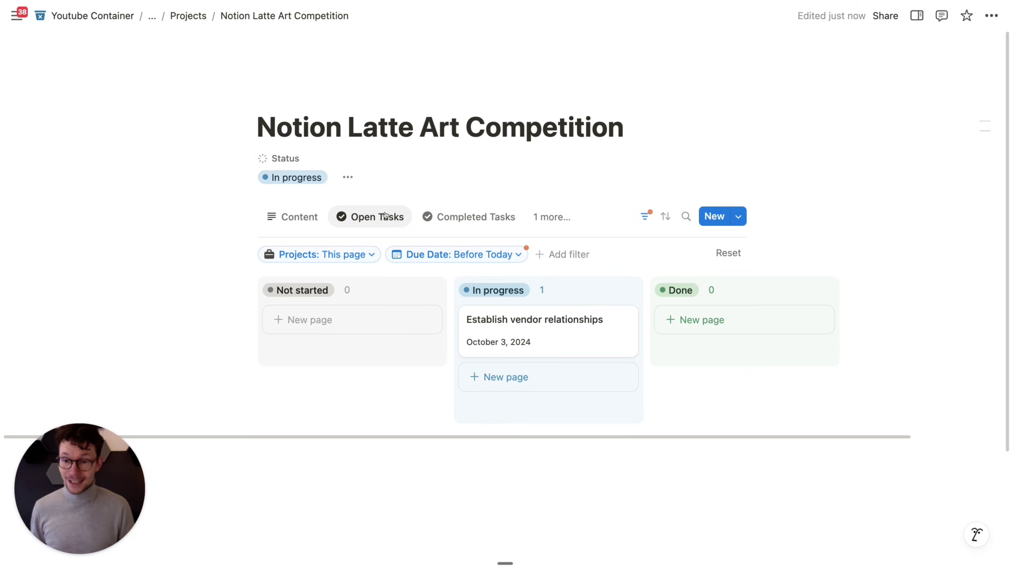
pyautogui.click(303, 219)
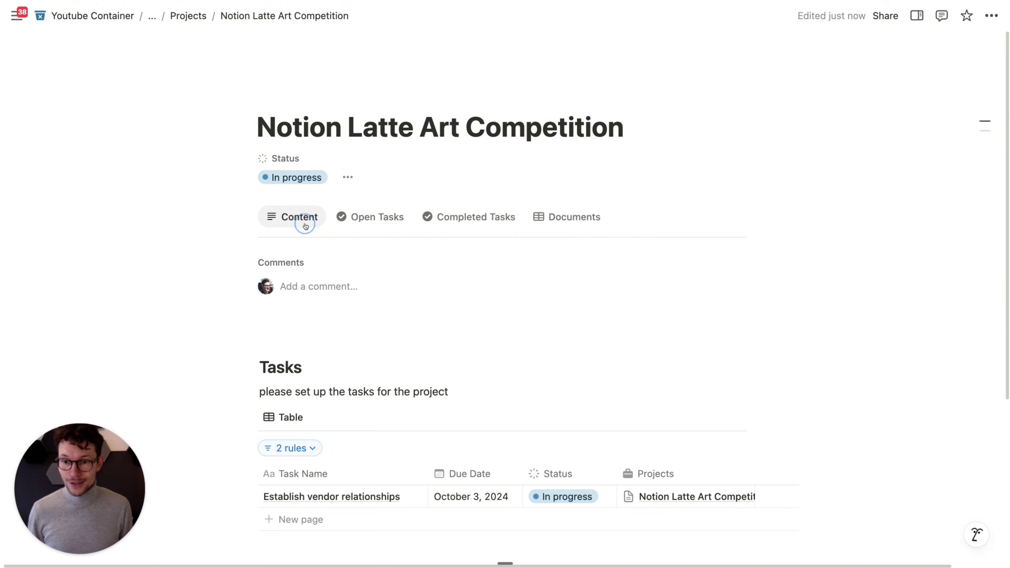
pyautogui.click(356, 309)
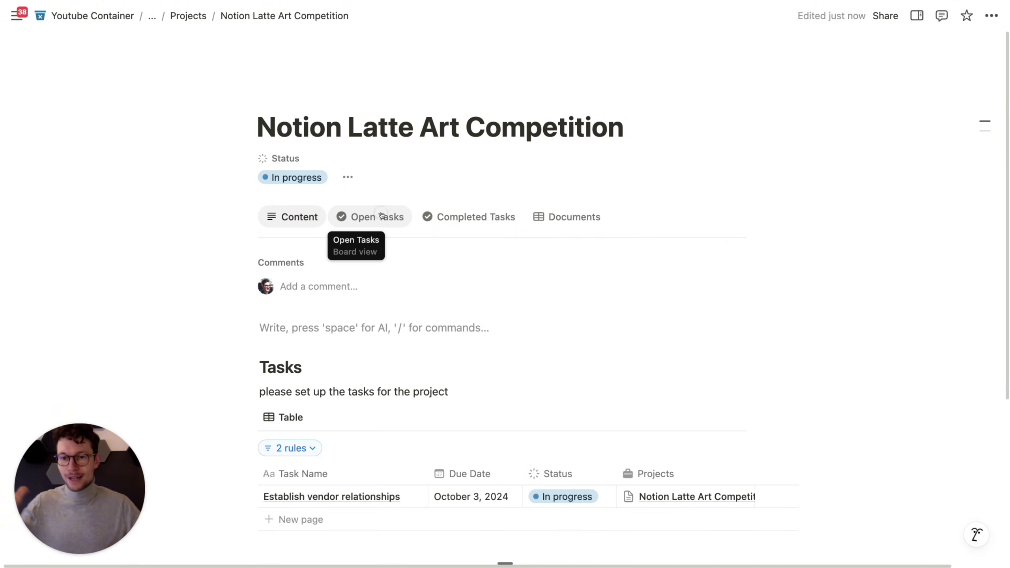
pyautogui.click(382, 216)
pyautogui.click(473, 220)
pyautogui.click(367, 219)
pyautogui.click(298, 227)
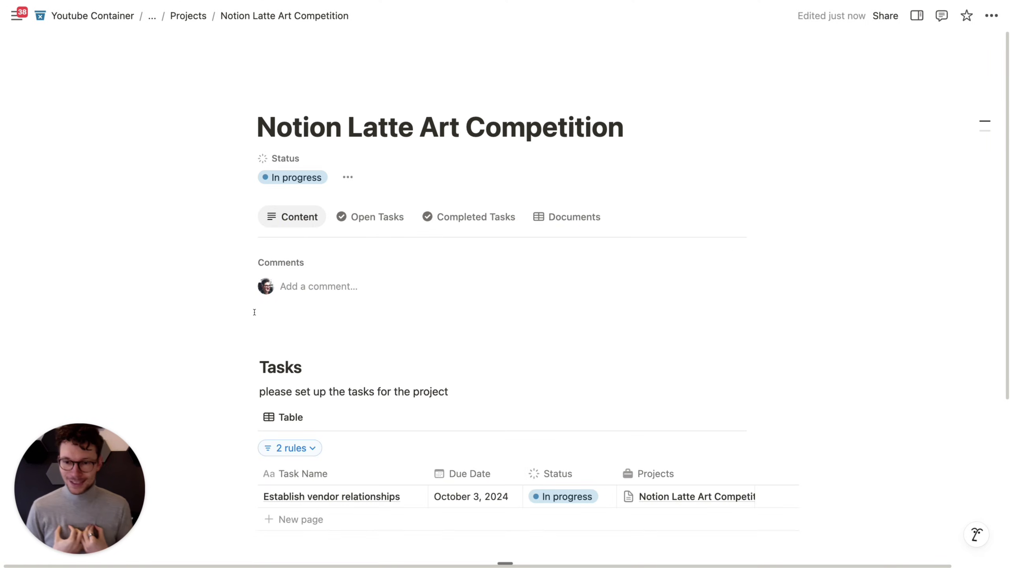
pyautogui.scroll(-3, 255, 313)
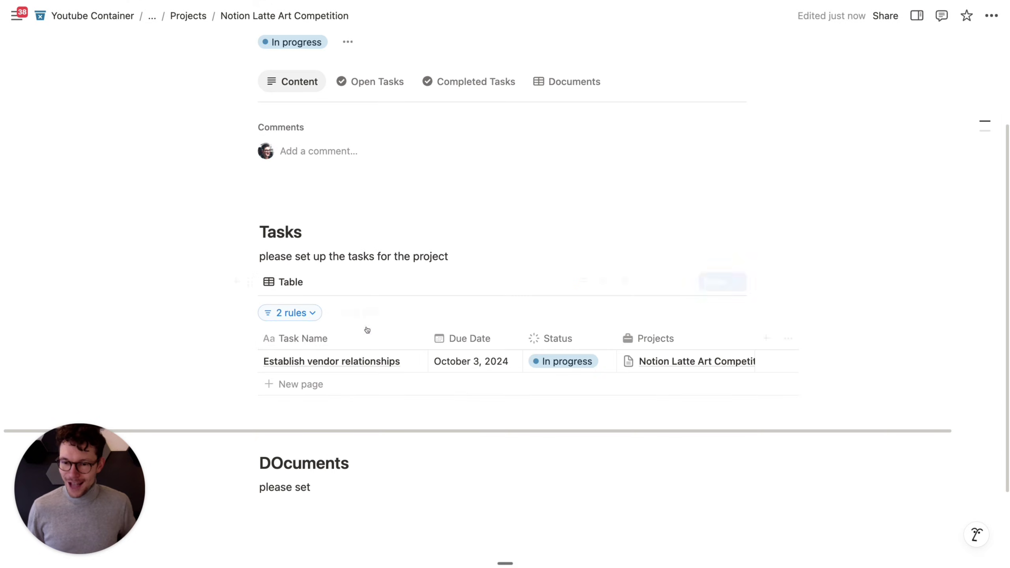
pyautogui.scroll(3, 376, 362)
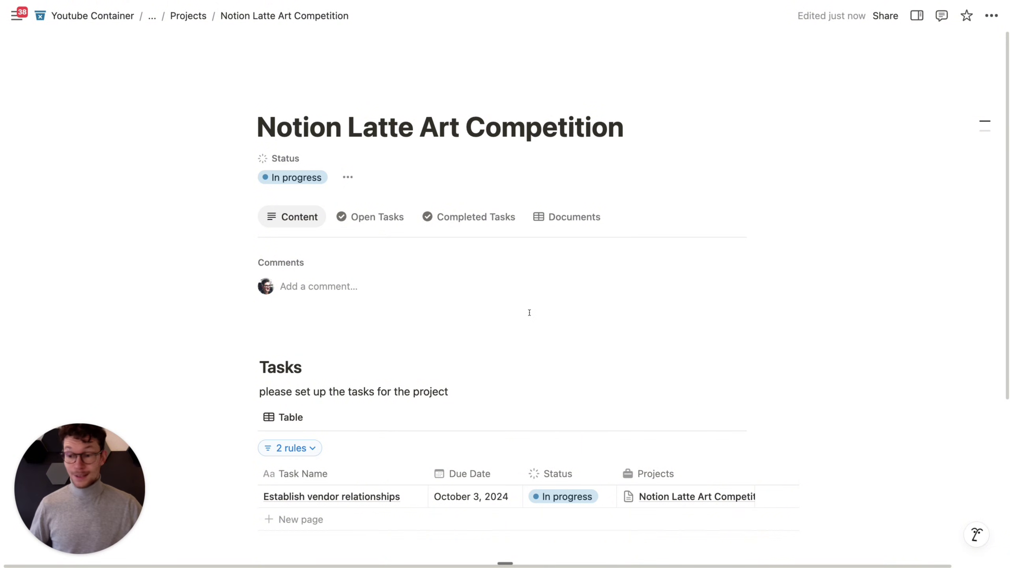
# Delete the blocks below the comments and reapply the New Project template.
pyautogui.click(388, 343)
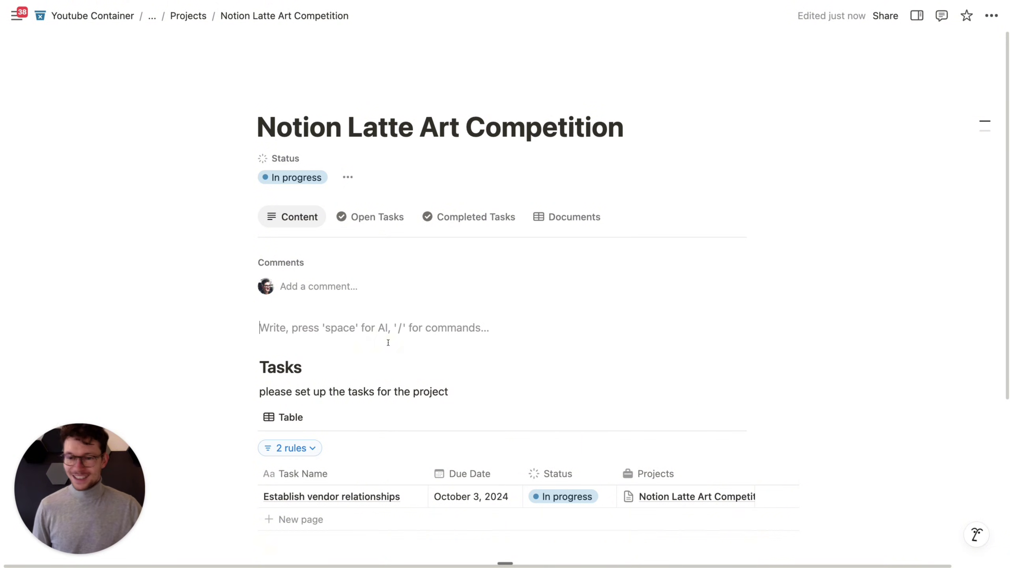
pyautogui.press('super+a')
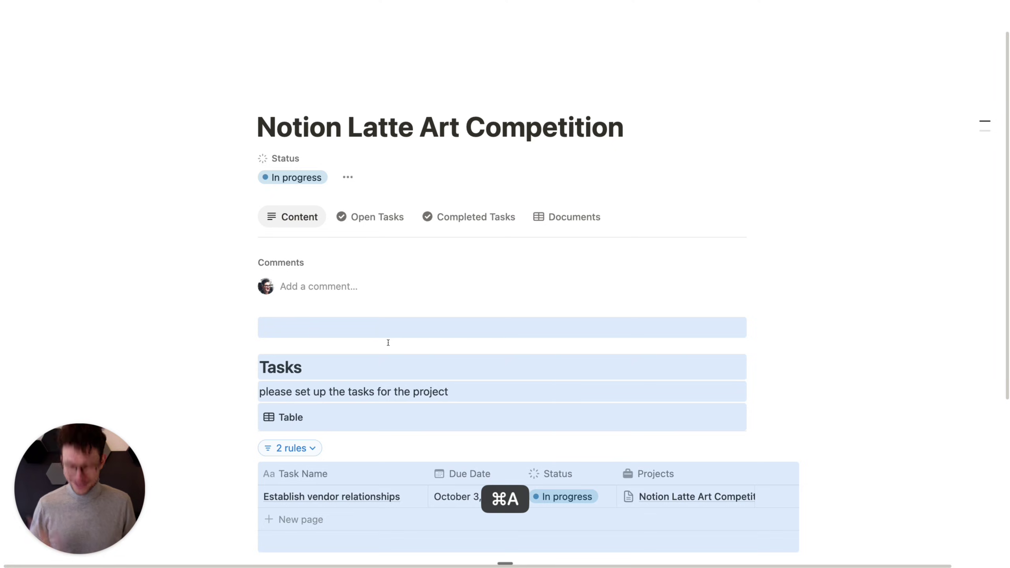
pyautogui.press('BackSpace')
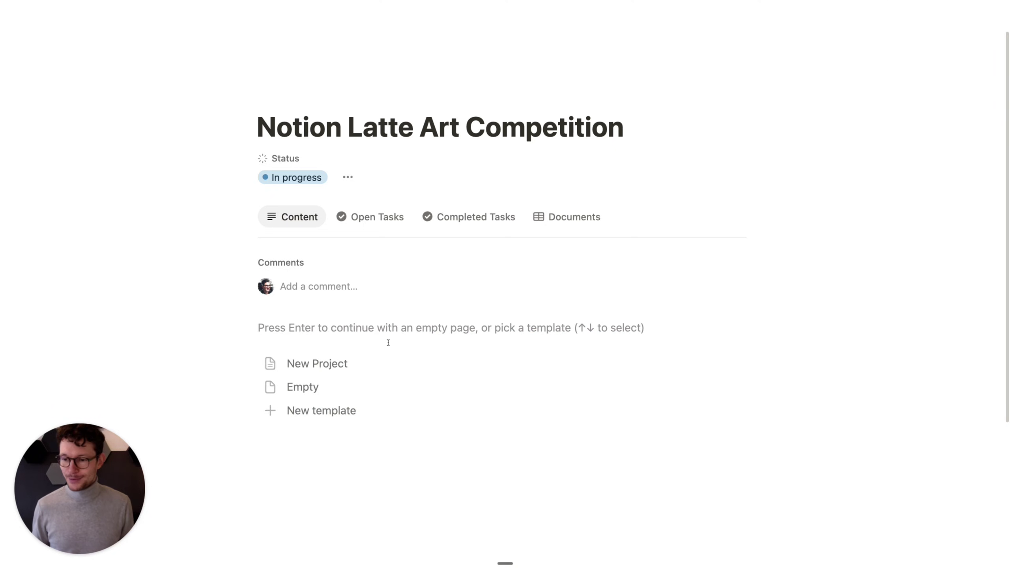
pyautogui.click(344, 363)
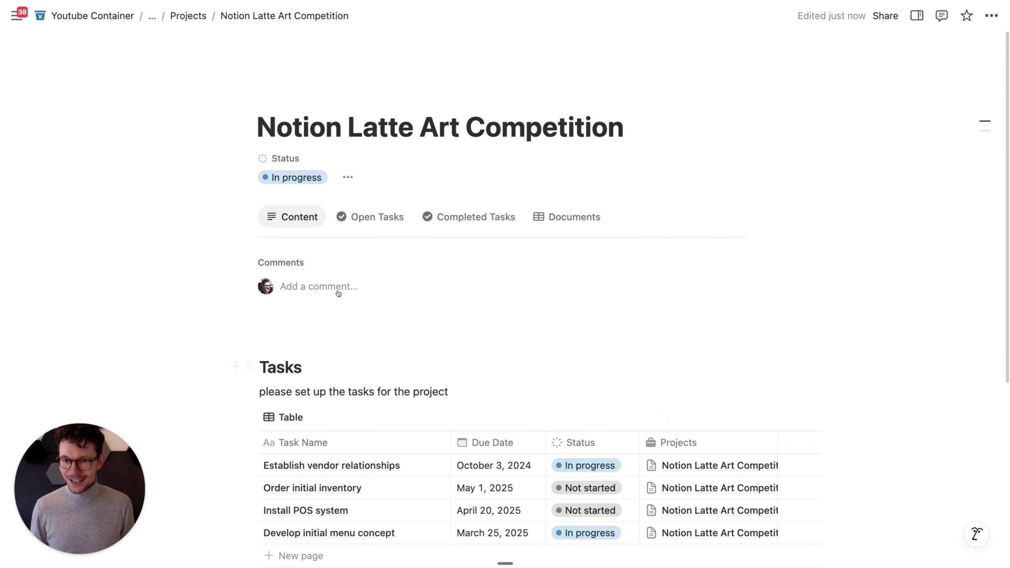
# Review the Open Tasks and Completed Tasks tabs, then go back to the Content tab's empty line.
pyautogui.click(380, 226)
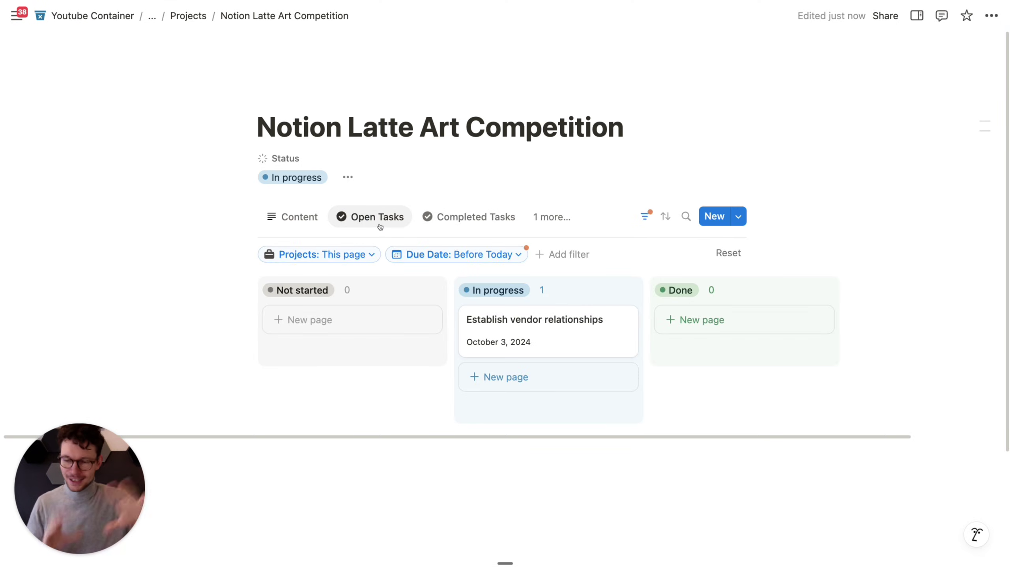
pyautogui.click(462, 222)
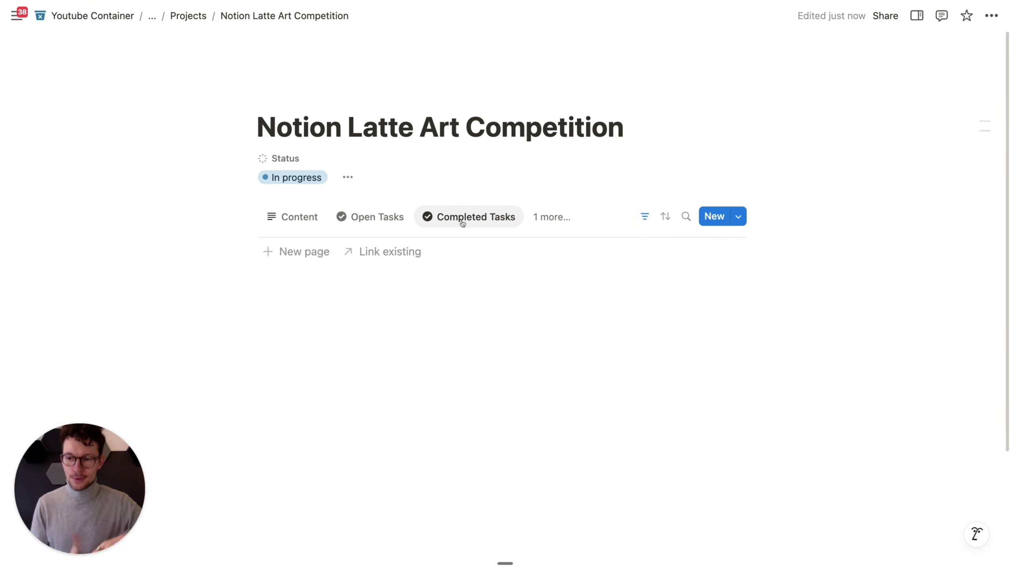
pyautogui.click(364, 218)
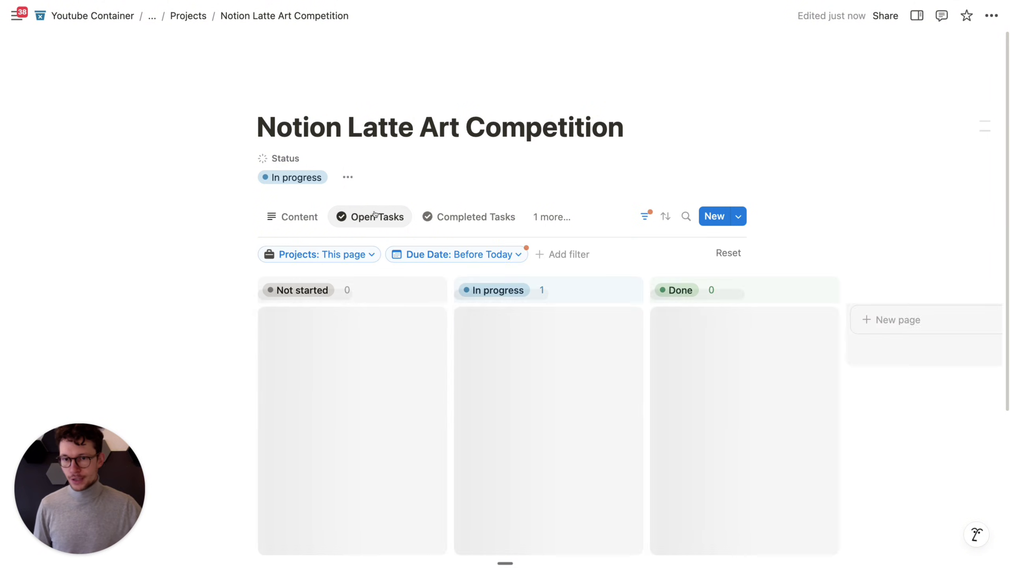
pyautogui.click(317, 219)
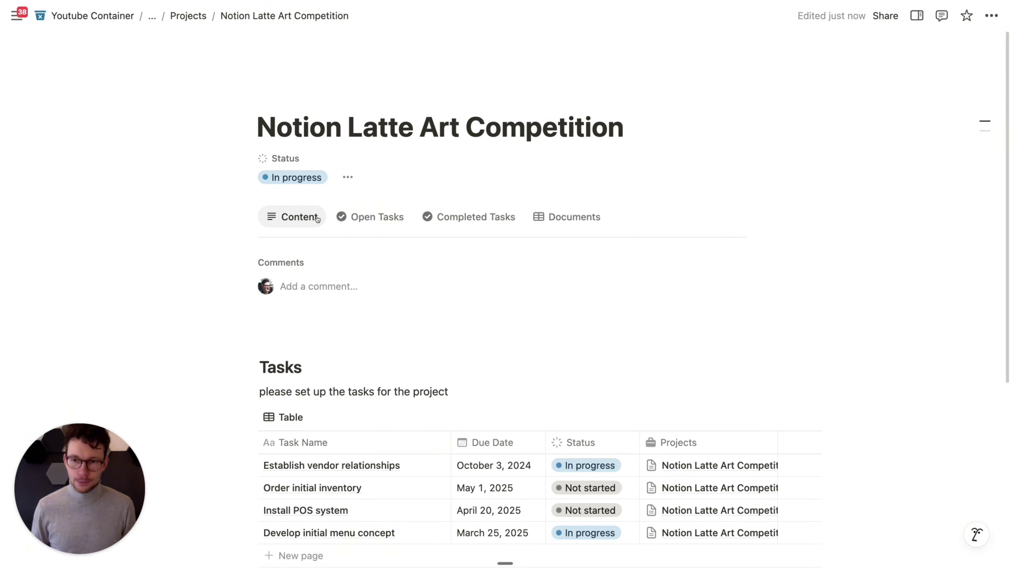
pyautogui.click(523, 310)
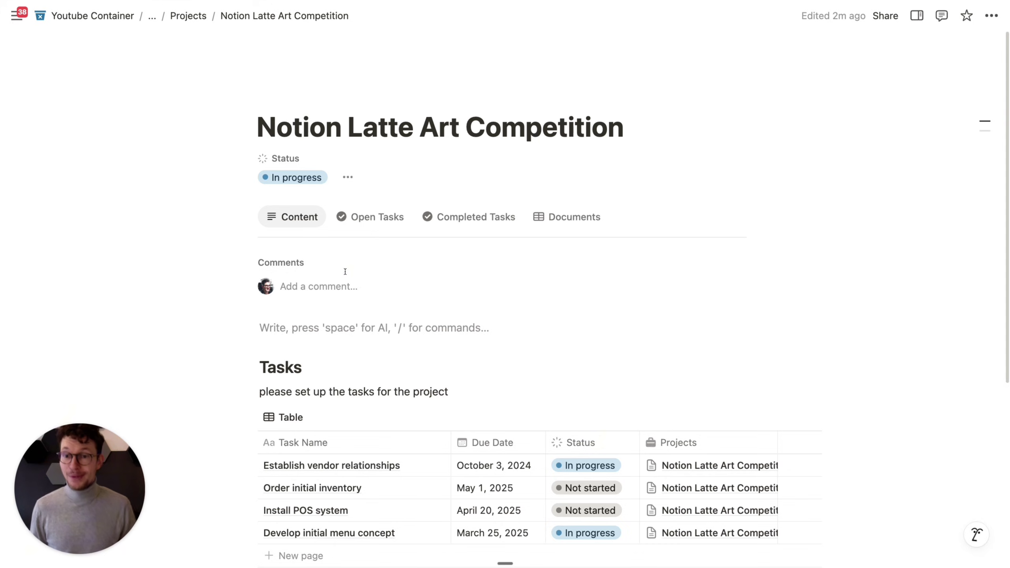
pyautogui.click(345, 220)
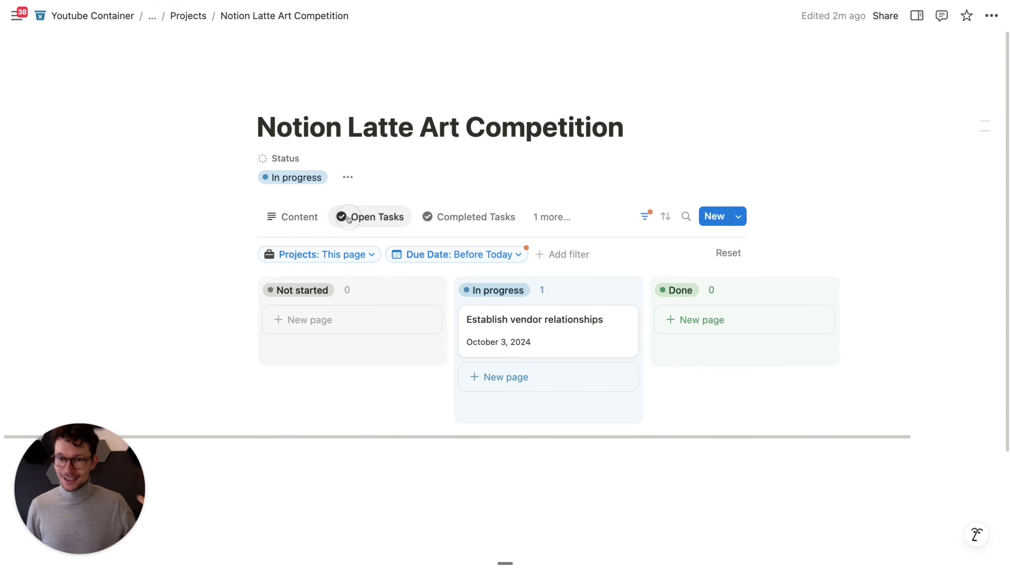
pyautogui.click(305, 217)
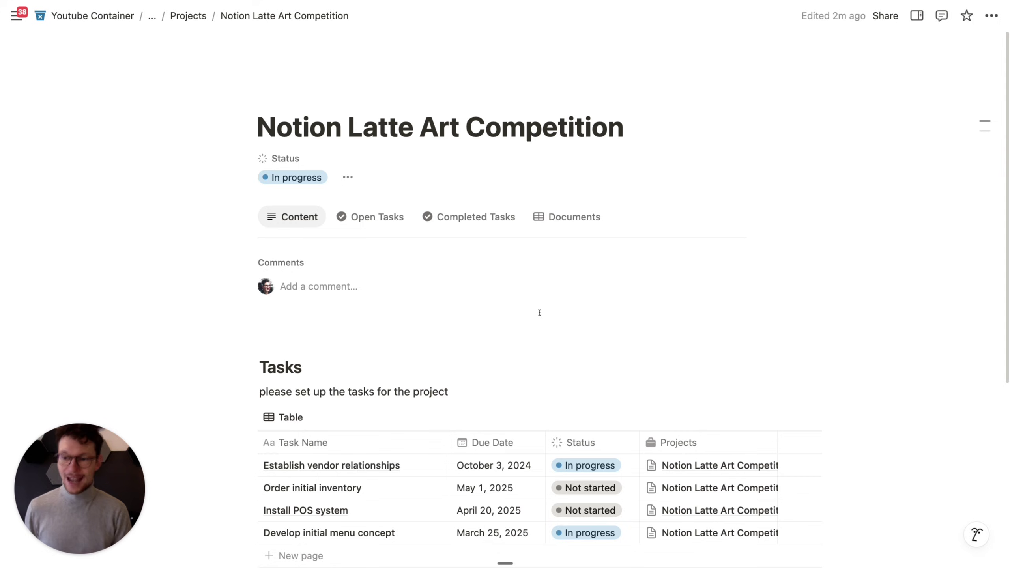
# Delete the empty line above the Tasks heading and view the Open Tasks board.
pyautogui.click(435, 321)
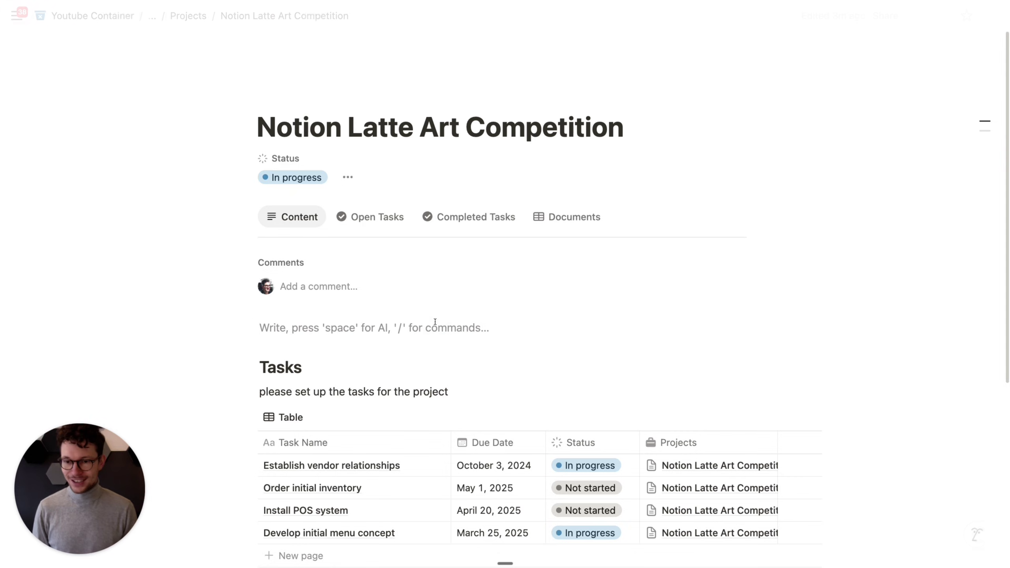
pyautogui.write('/tab')
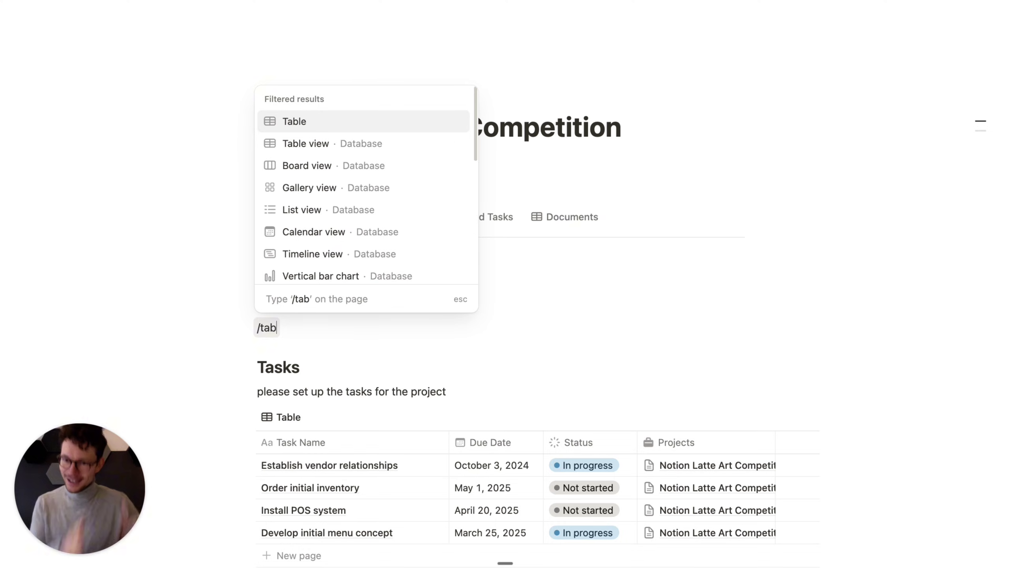
pyautogui.press('BackSpace')
pyautogui.press('BackSpace')
pyautogui.press('BackSpace')
pyautogui.press('BackSpace')
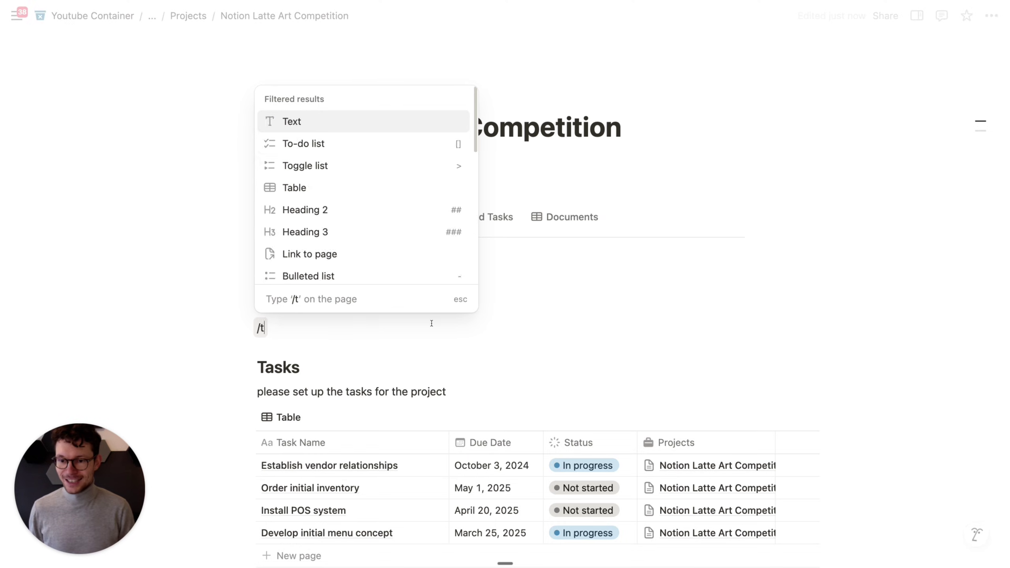
pyautogui.press('BackSpace')
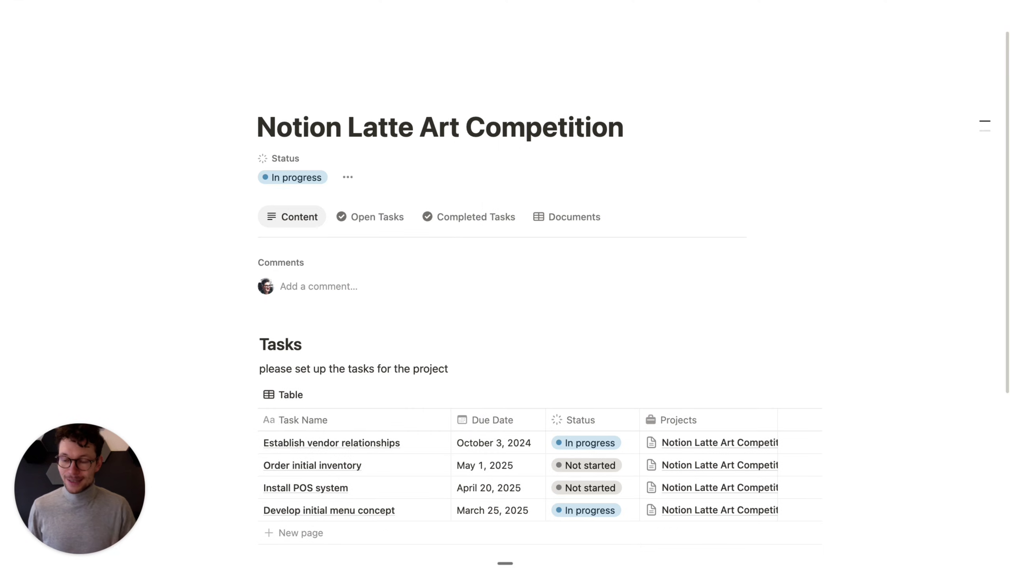
pyautogui.scroll(-1, 433, 325)
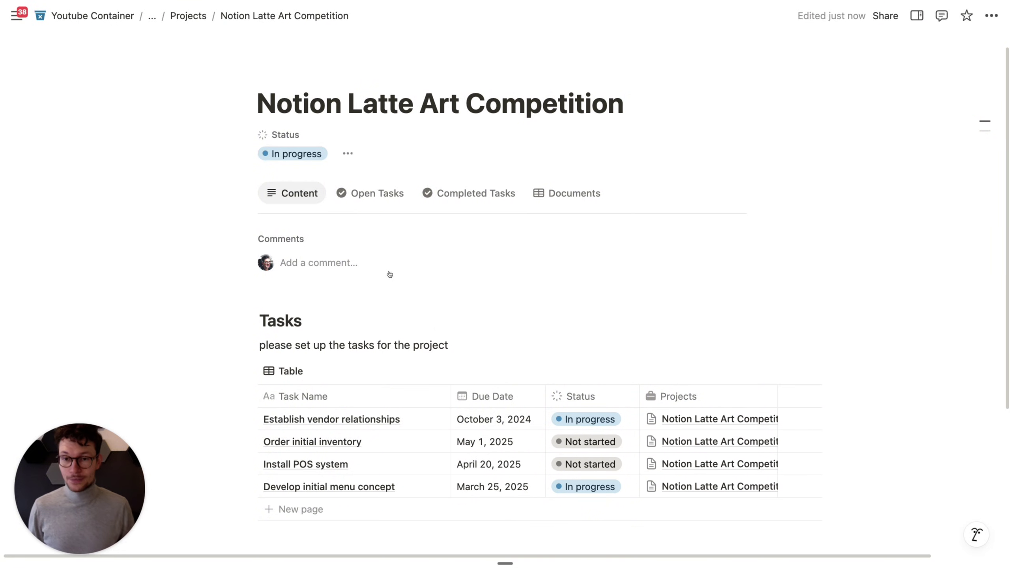
pyautogui.click(374, 197)
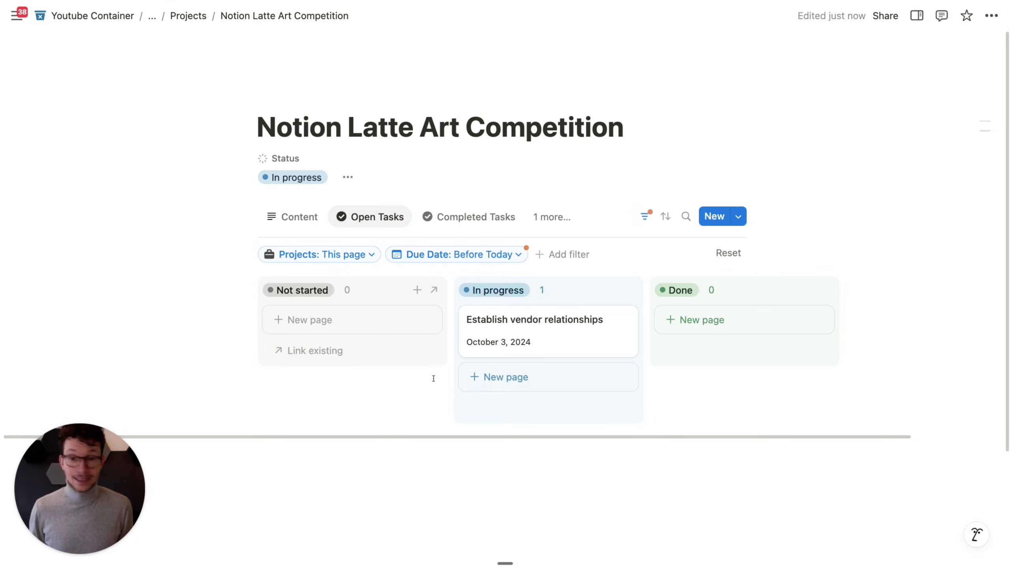
pyautogui.click(560, 149)
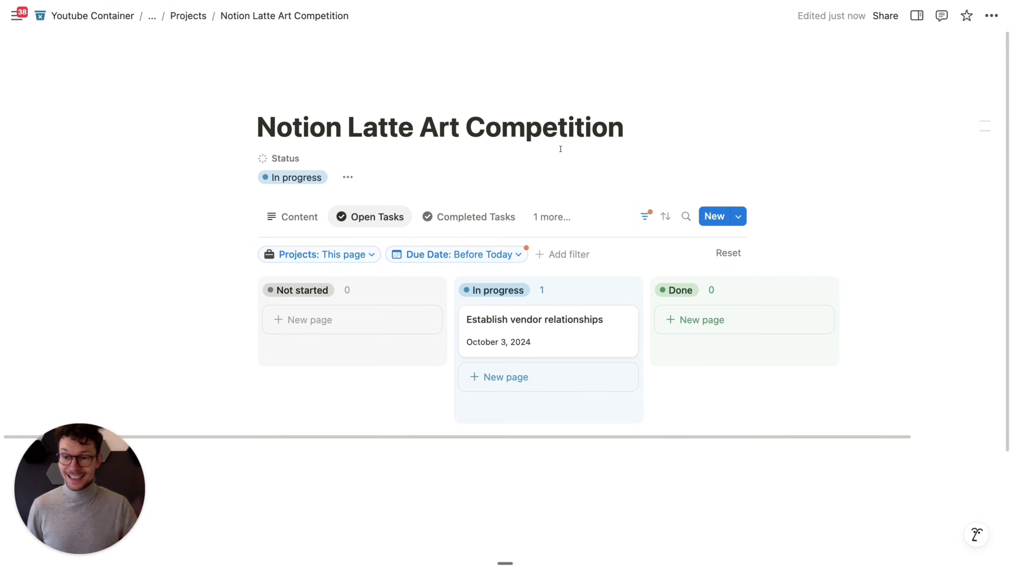
# In the project page layout editor, pin Priority into the heading alongside Status.
pyautogui.moveTo(517, 127)
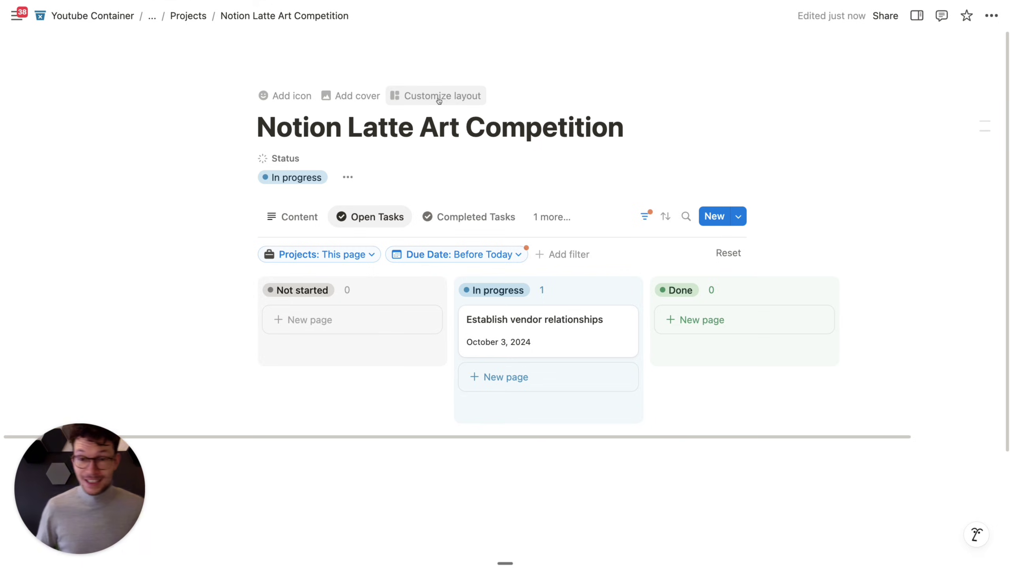
pyautogui.click(439, 98)
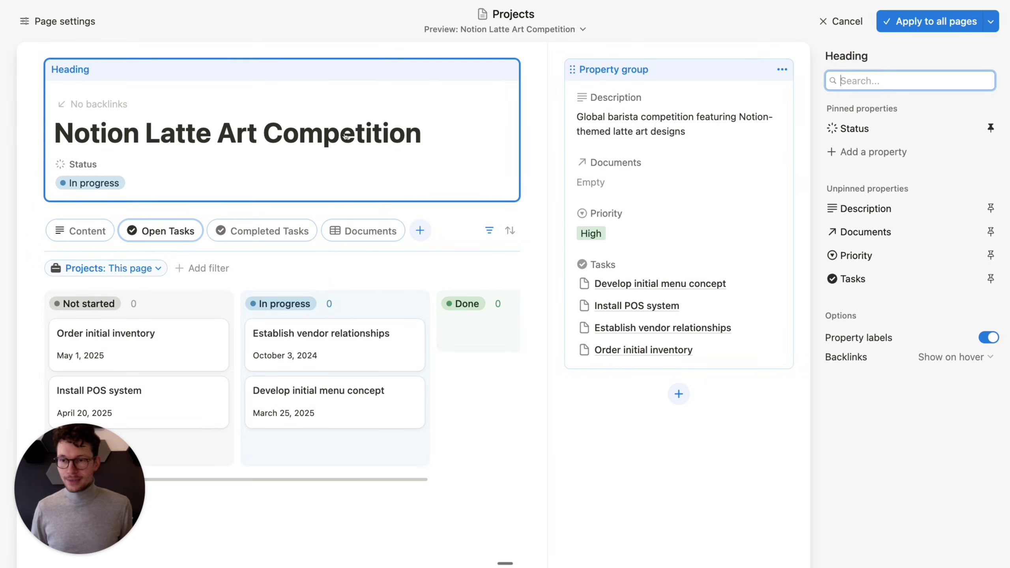
pyautogui.click(189, 158)
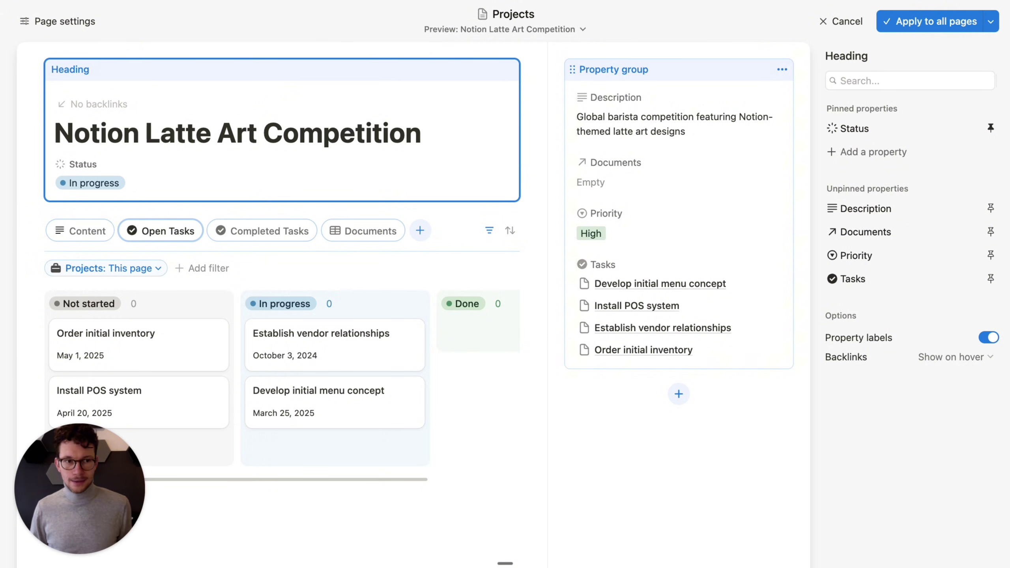
pyautogui.click(990, 255)
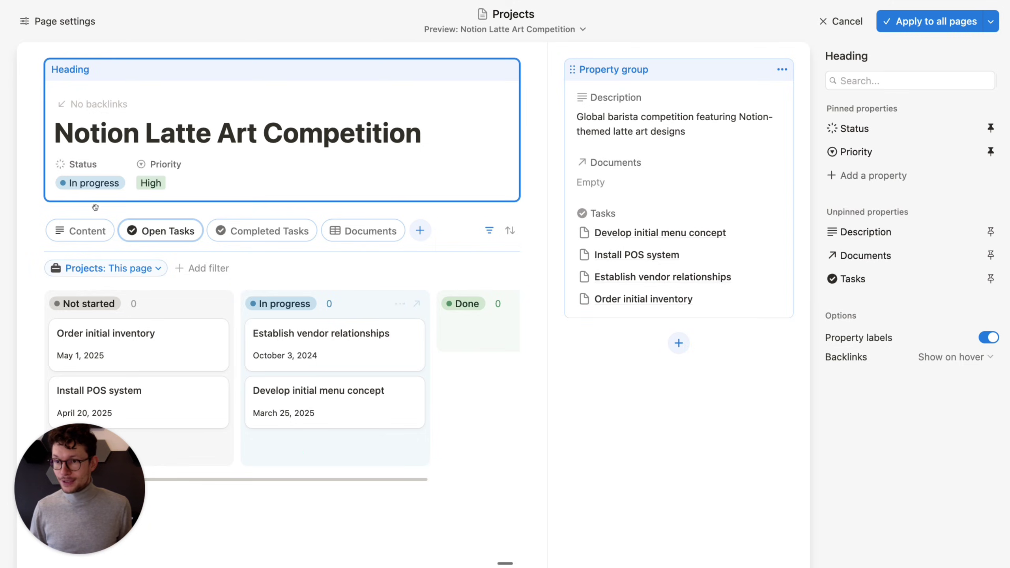
# Turn off property labels in the heading, then move to the Notion Updates Report browser desktop.
pyautogui.click(988, 337)
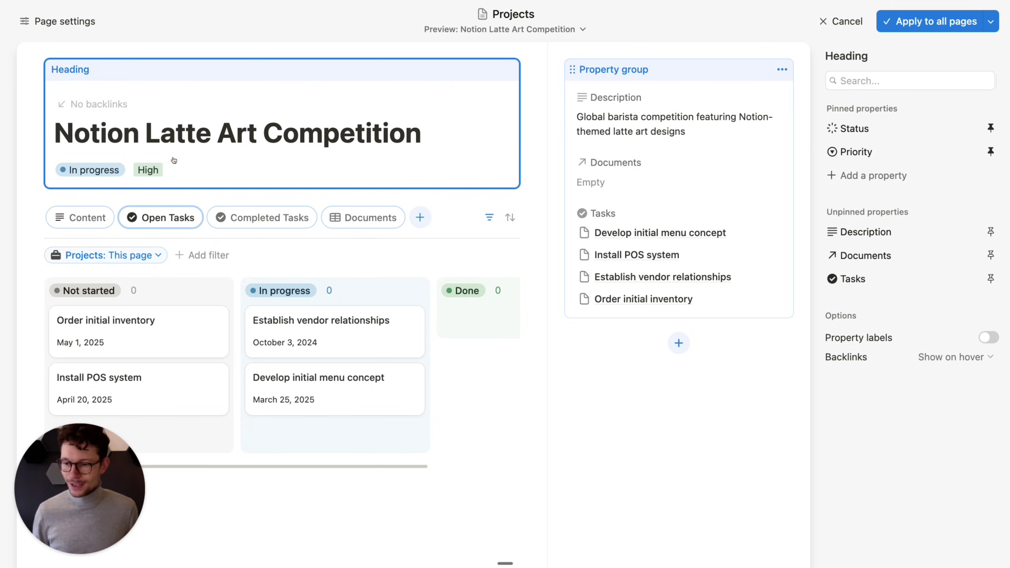
pyautogui.click(986, 337)
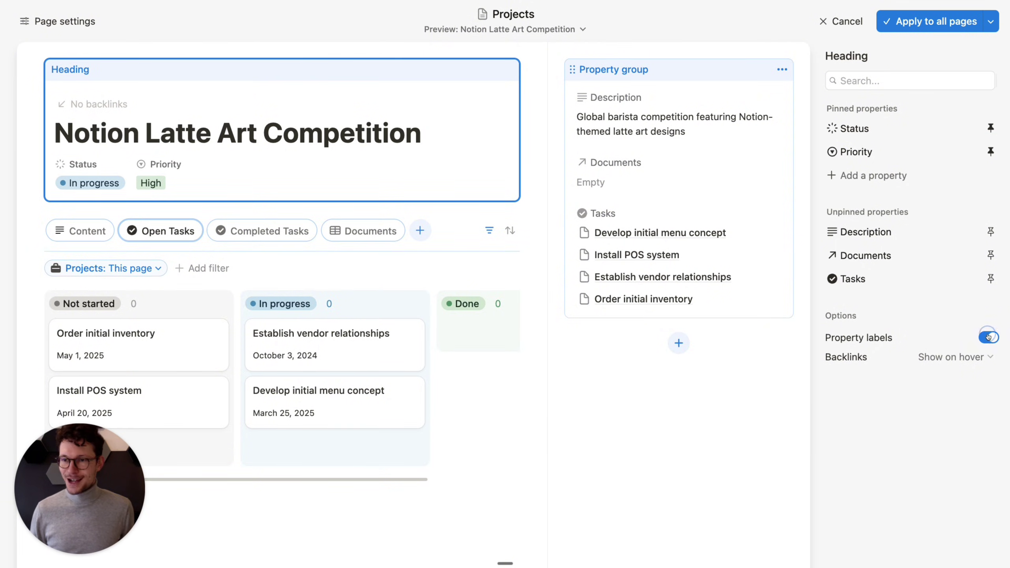
pyautogui.click(984, 337)
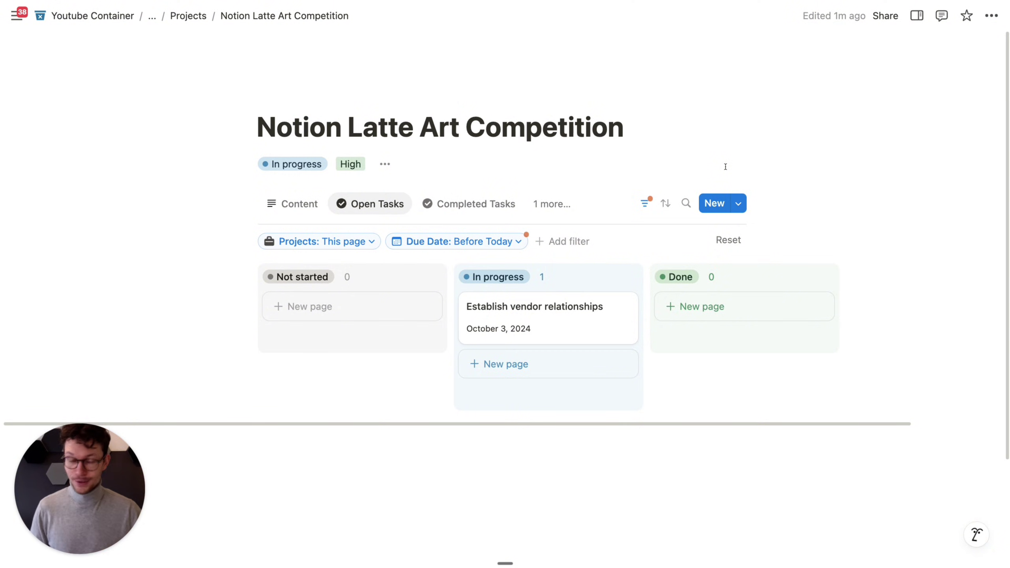
pyautogui.hotkey('ctrl', 'Right')
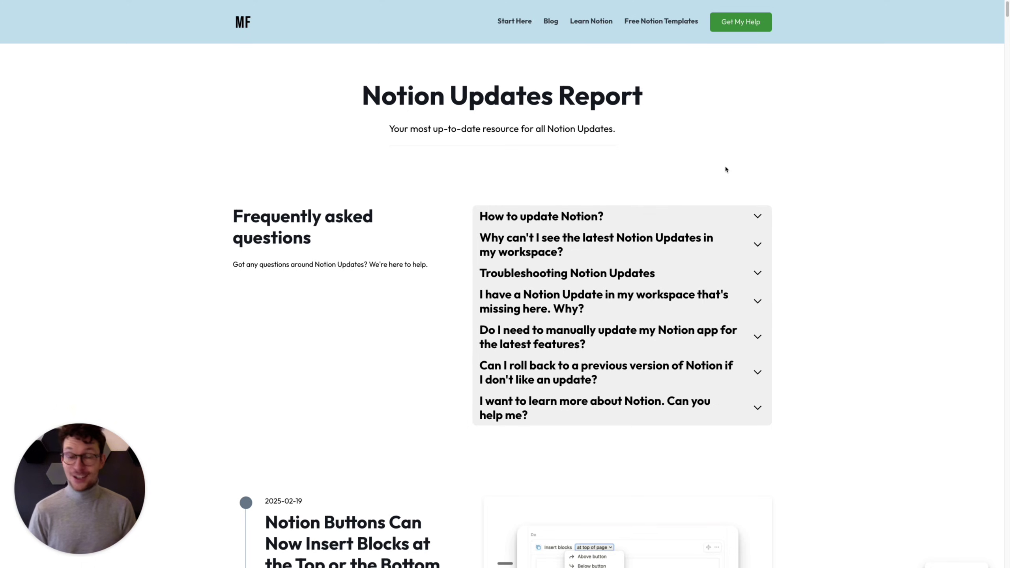
# Scroll past the FAQ to the 2025-02-18 Build Notion Database With AI entry.
pyautogui.scroll(-8, 725, 169)
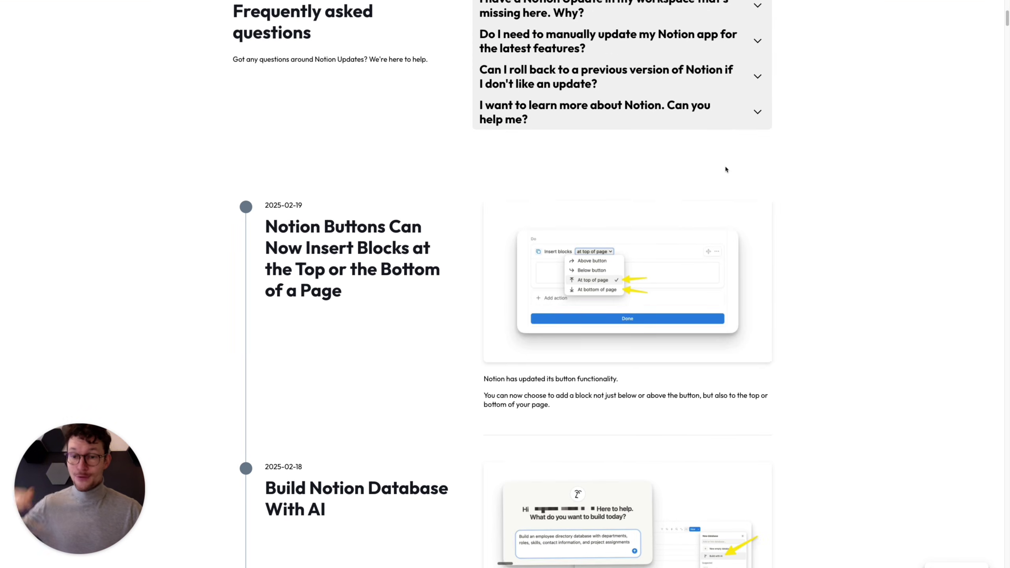
pyautogui.scroll(-1, 794, 343)
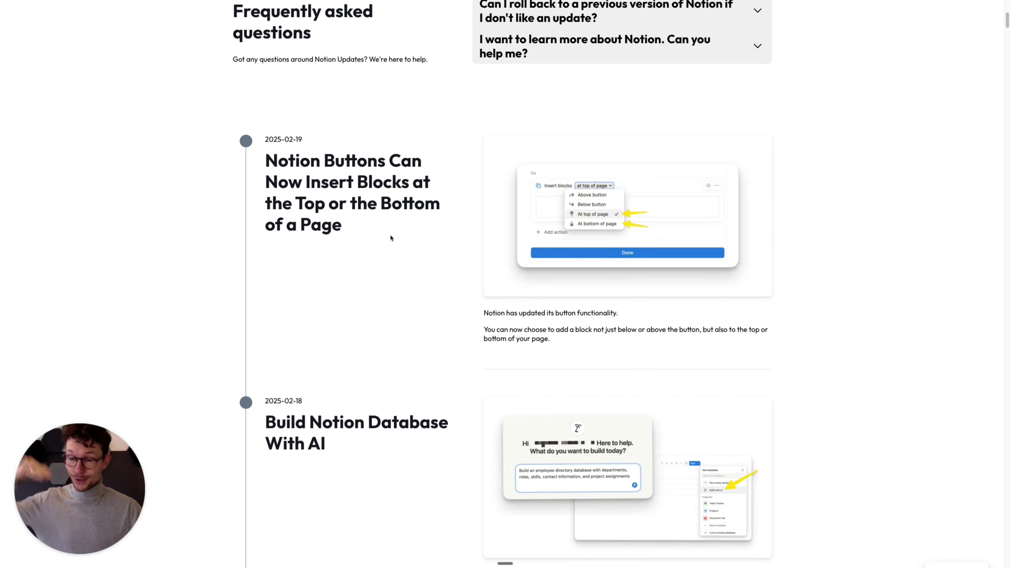
pyautogui.scroll(-5, 391, 237)
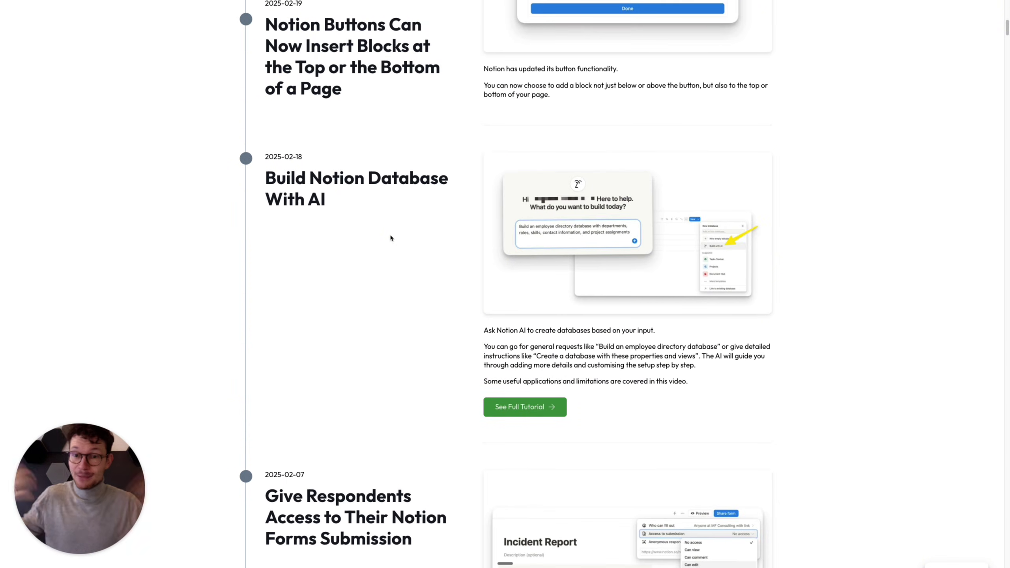